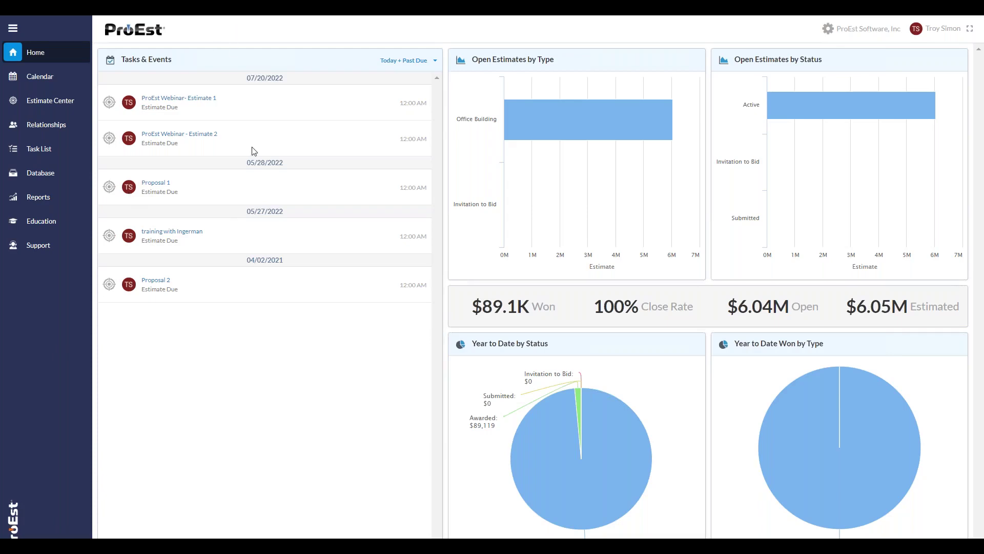
Limit the home page's tasks and events to Today, and view the July 2022 company calendar
click(419, 68)
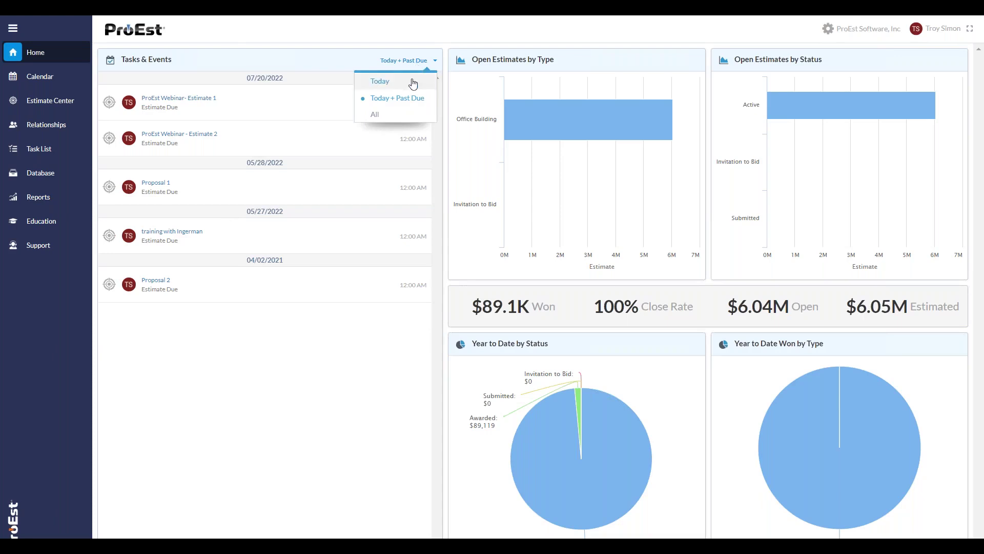
click(405, 79)
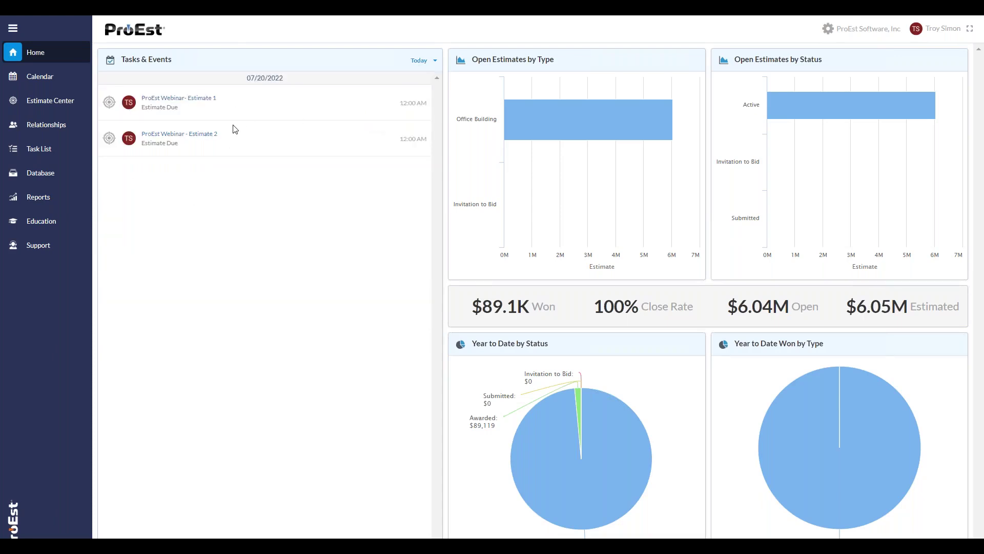
click(66, 84)
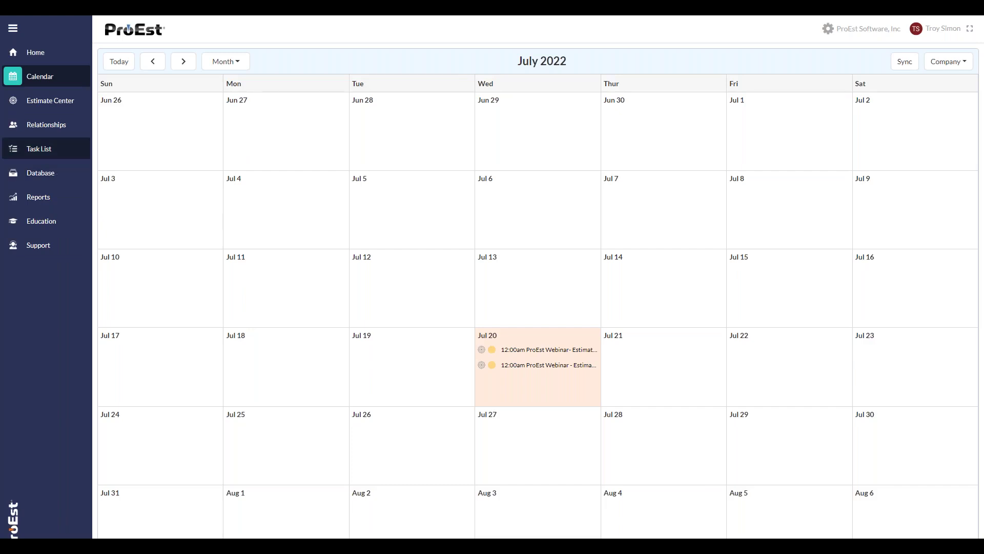
Open database item 09.29001.00120, 3/8" clipped drywall for columns & beams, for editing from 09 Finishes, 29001 Gypsum Board
click(68, 182)
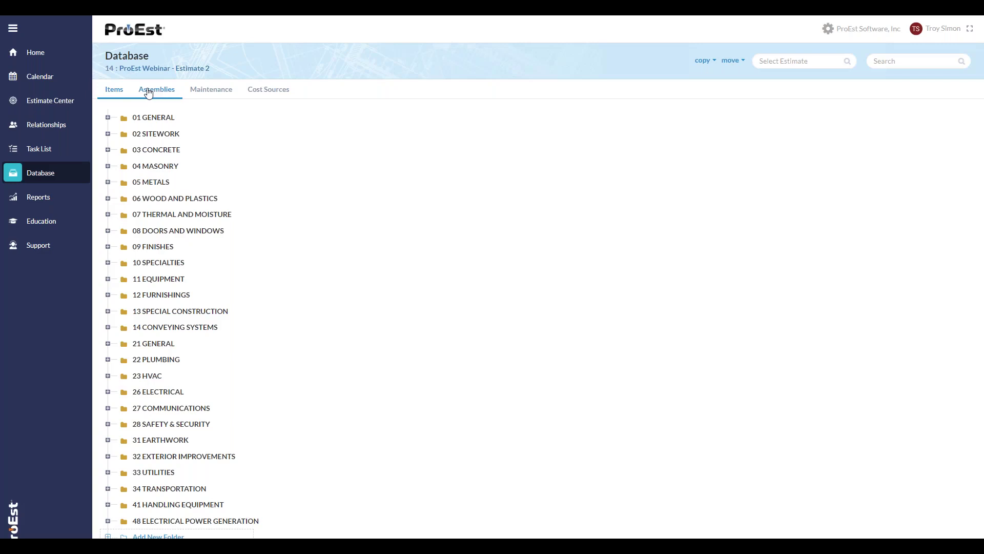
click(108, 247)
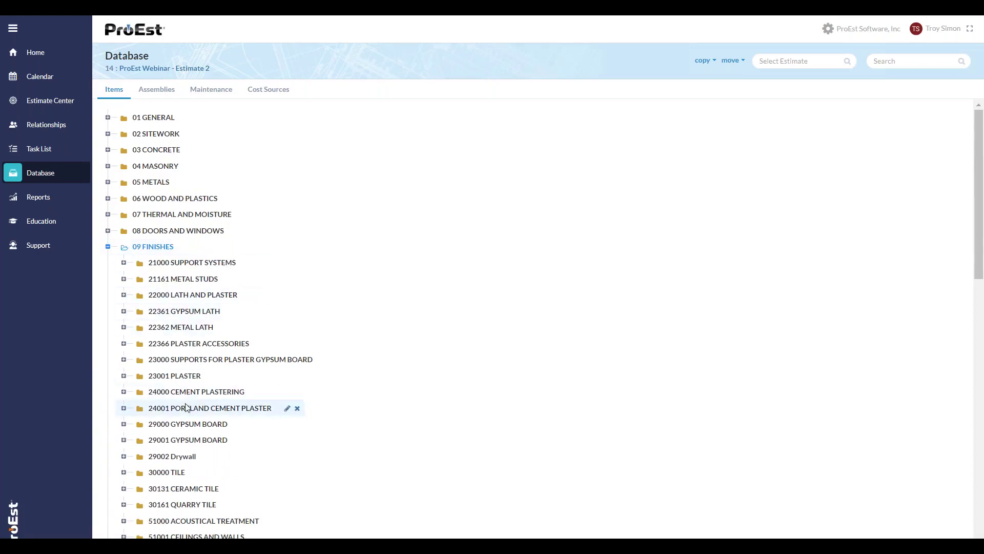
click(181, 440)
scroll(436, 418, down, 3)
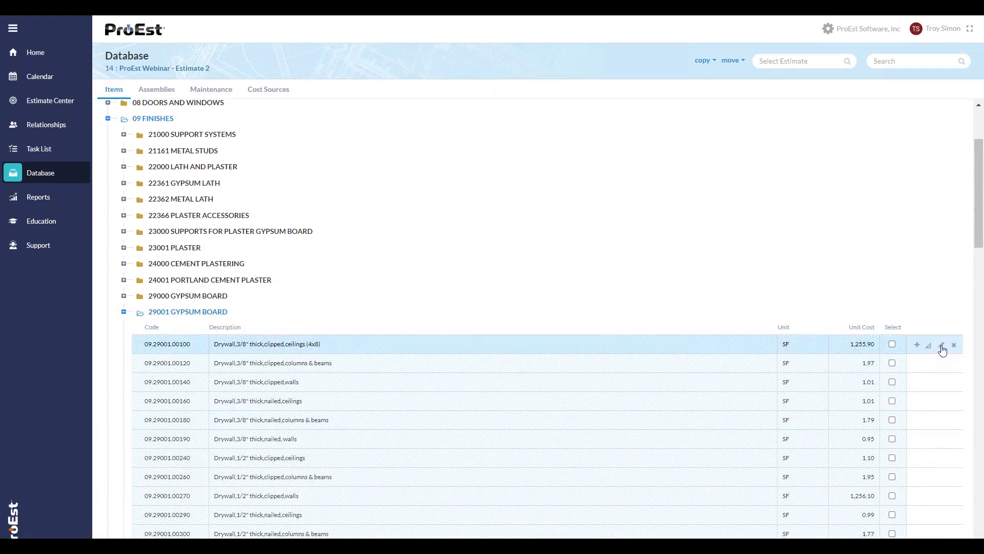
click(928, 364)
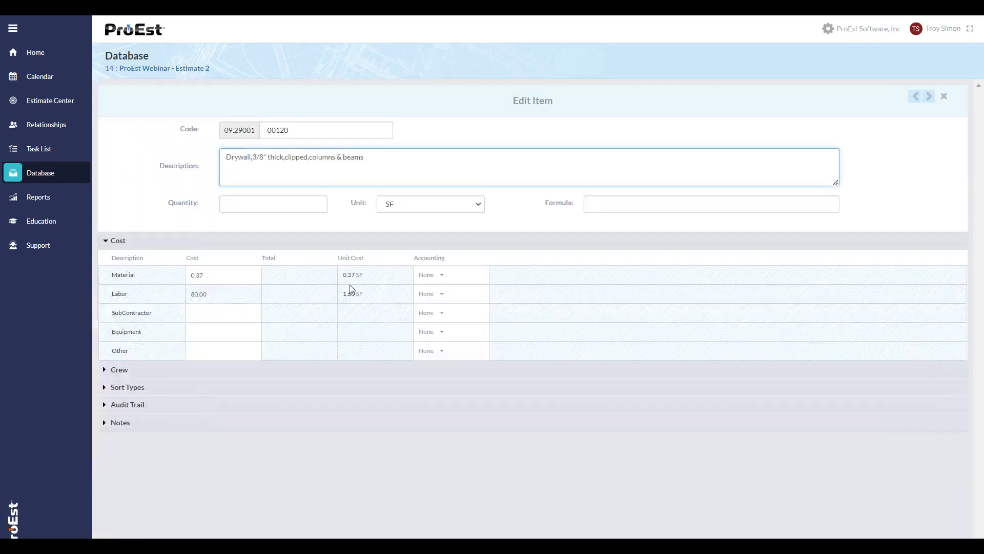
click(273, 163)
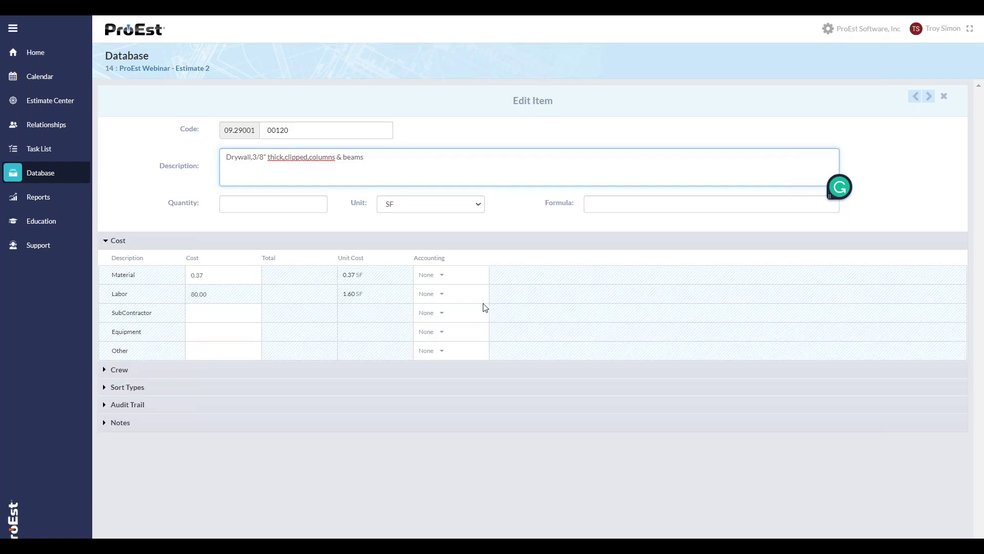
Set the drywall item's material factor to 48 with EA as its measurement unit
click(118, 277)
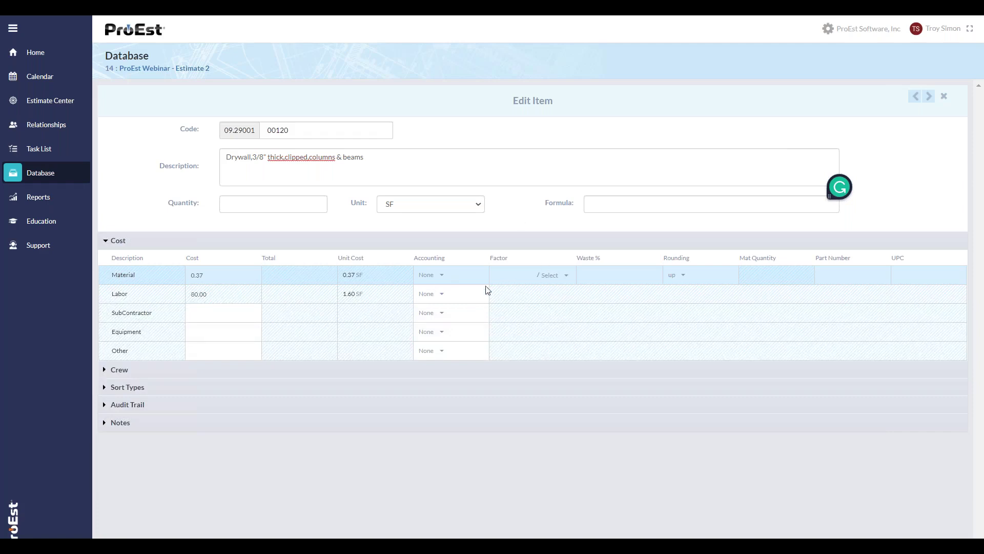
click(519, 277)
text(48)
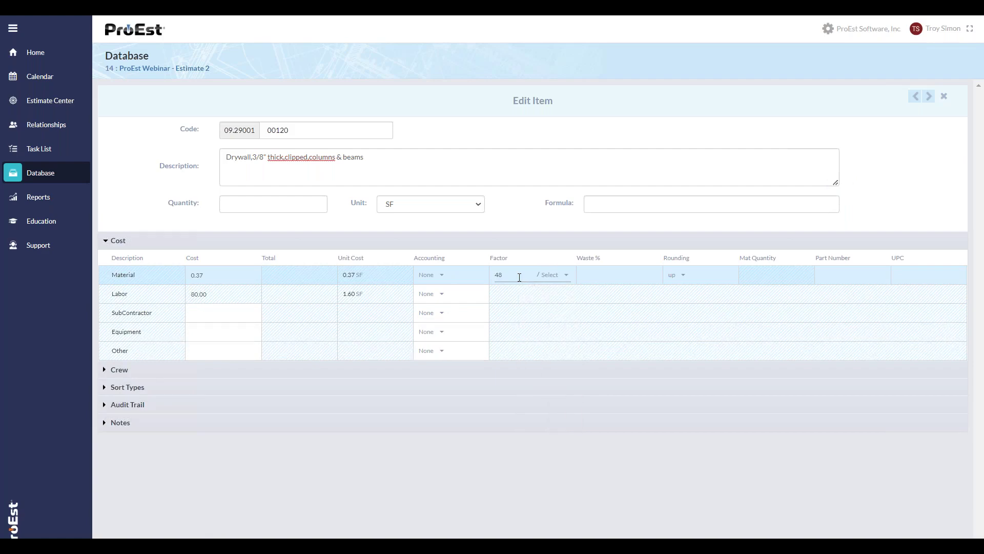
click(554, 277)
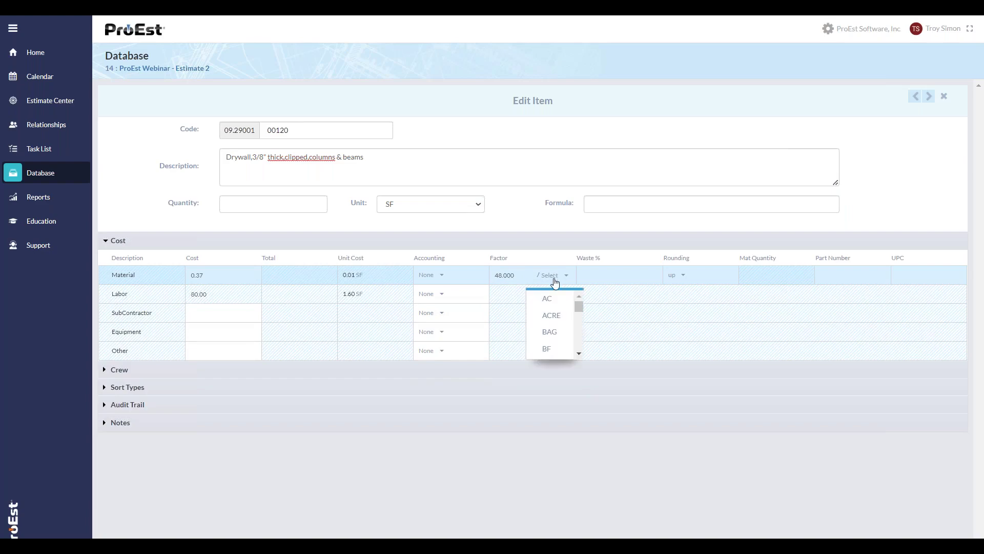
scroll(555, 318, down, 3)
click(555, 315)
click(555, 317)
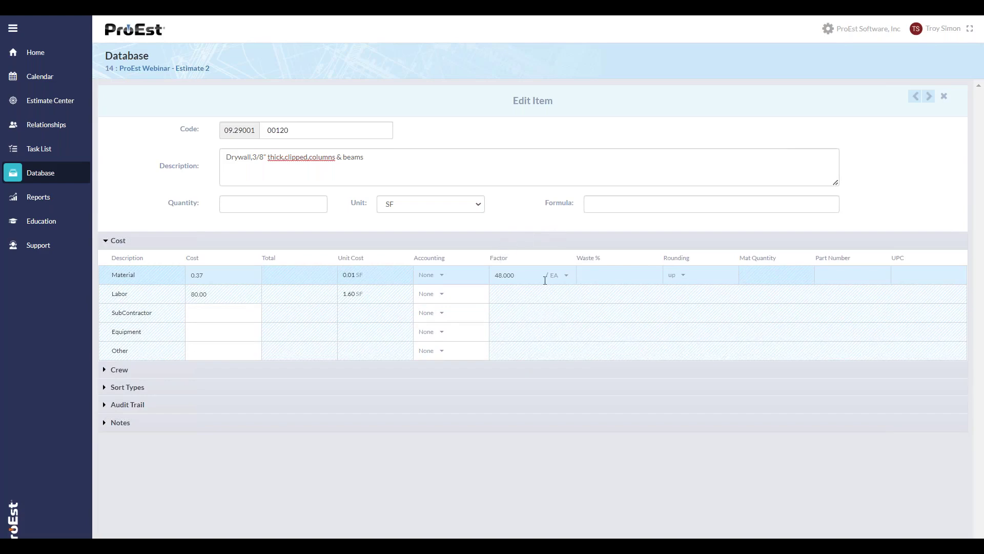
Set the drywall item's material cost to 13.00 and its waste to 10%
click(240, 266)
text(13.00)
click(288, 274)
click(614, 272)
text(10)
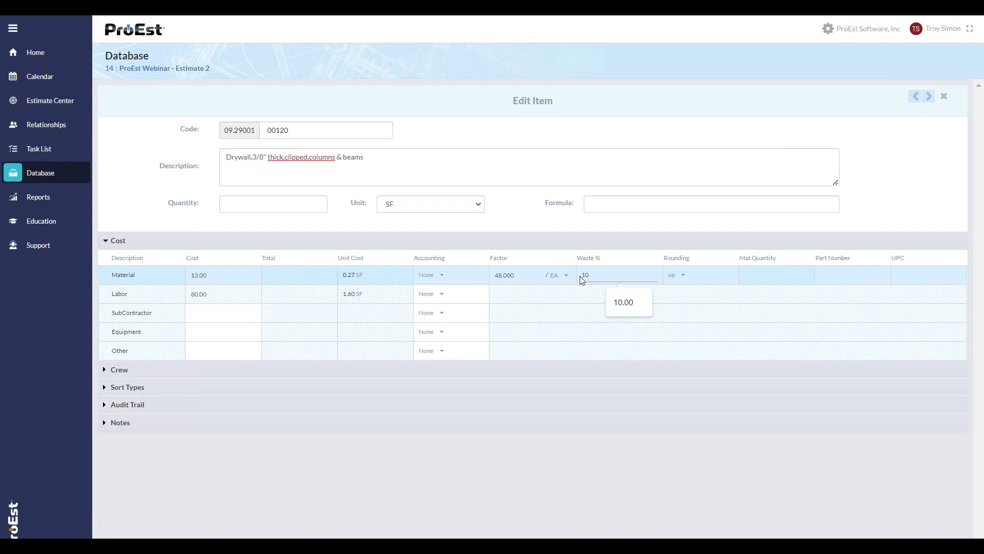
Examine the drywall item's labor details and audit trail, and close the item
click(176, 296)
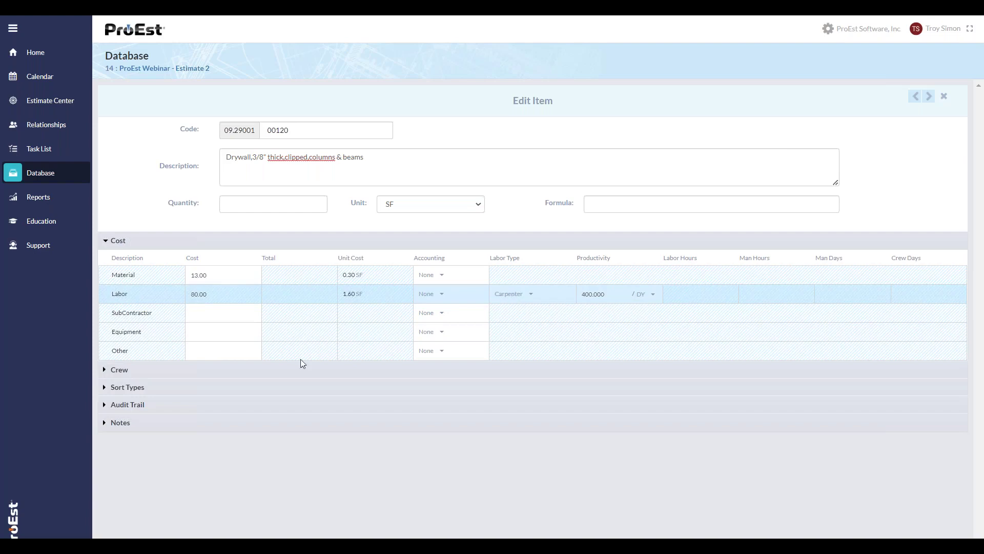
click(105, 405)
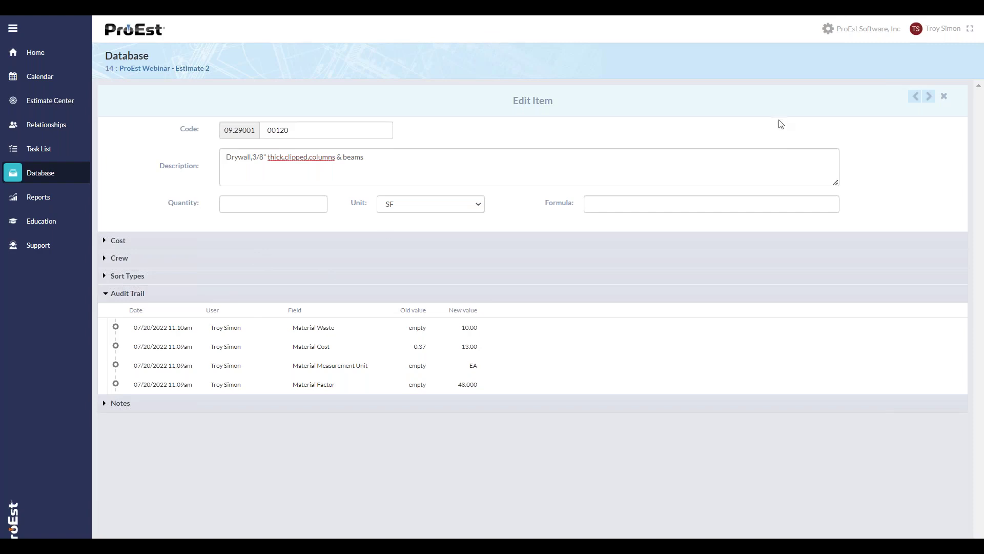
click(944, 98)
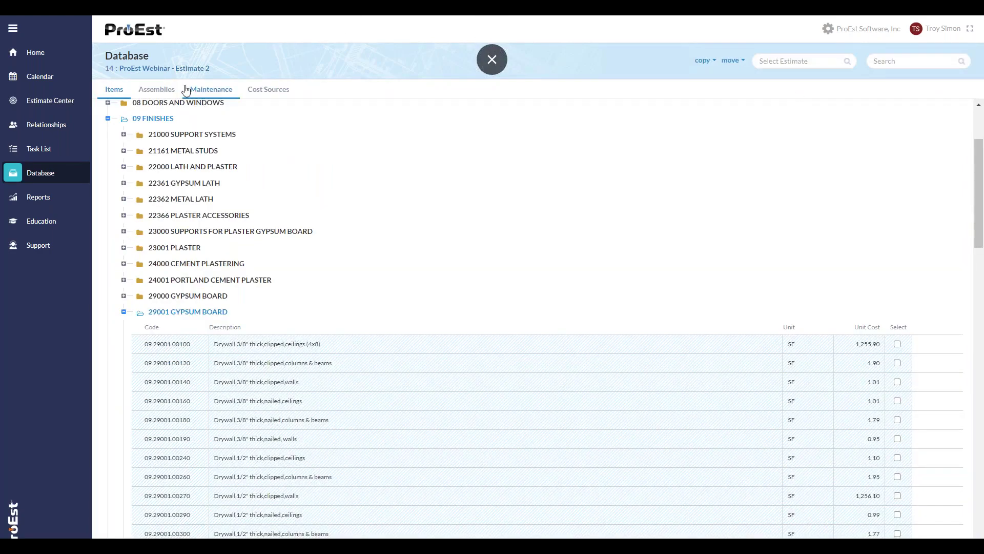
Examine the items and formulas of the 6" Slab on Grade assembly under 03 Concrete, and collapse the folder after closing it
click(167, 92)
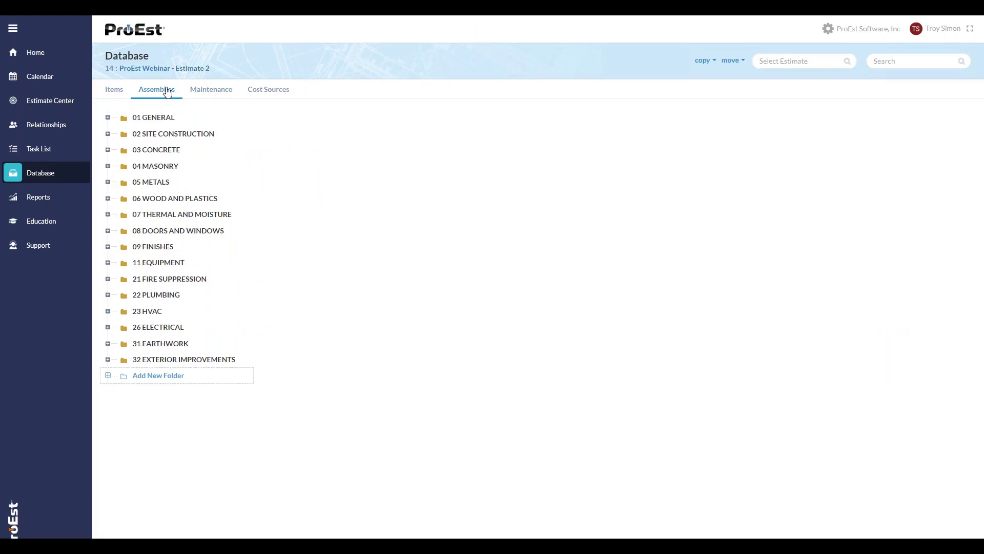
click(110, 152)
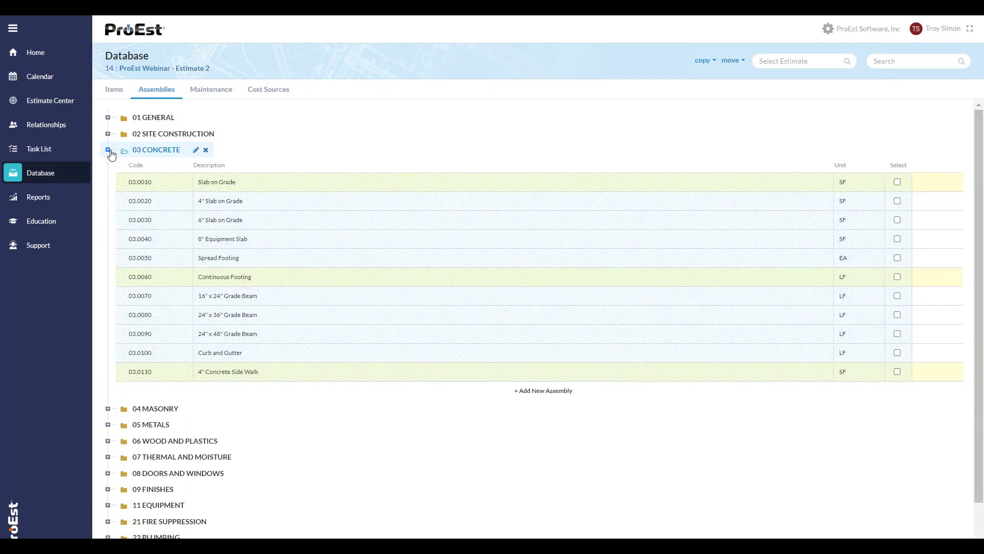
mouse_move(907, 224)
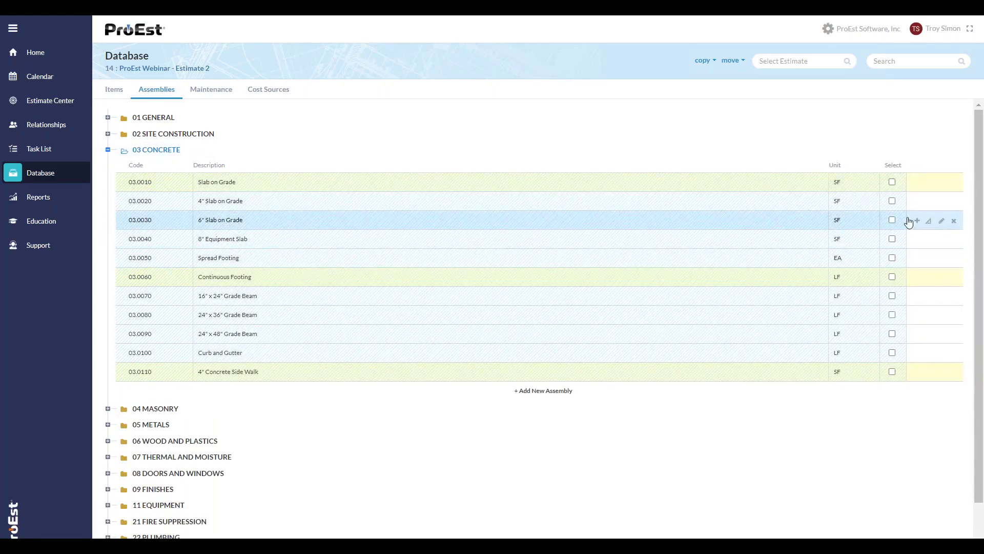
click(941, 222)
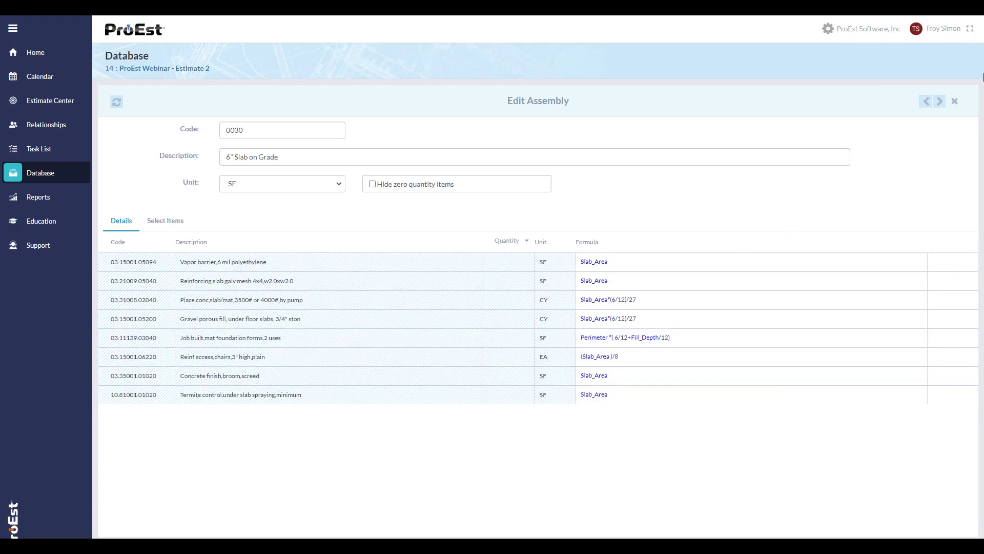
click(955, 102)
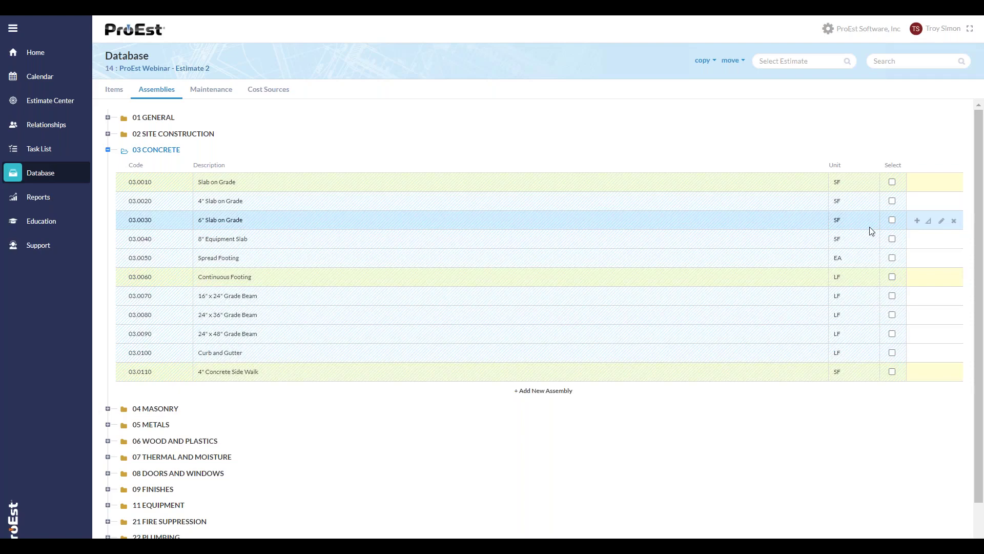
click(108, 150)
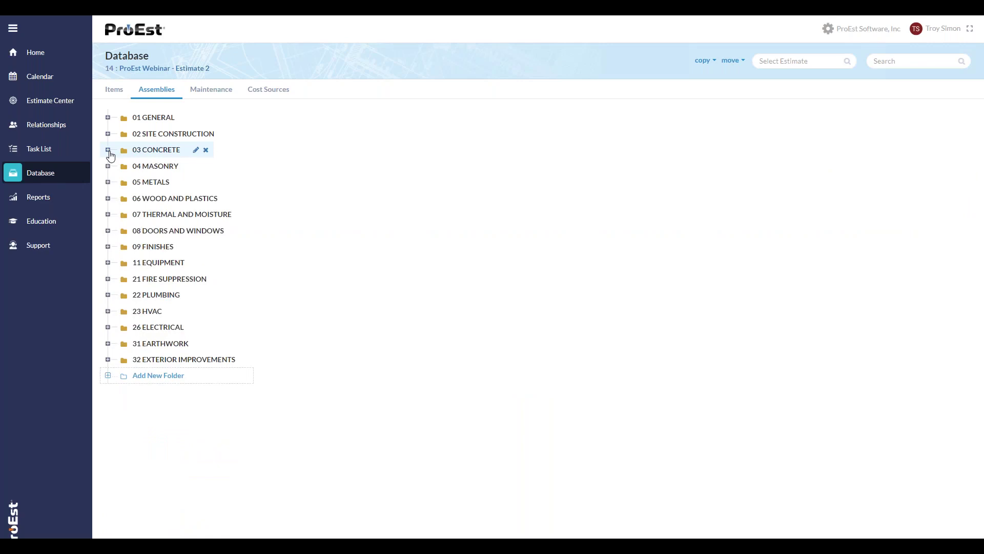
Start a new estimate in the Estimate Center with description "Test" and due date 07/28/2022 12:00 AM
click(64, 110)
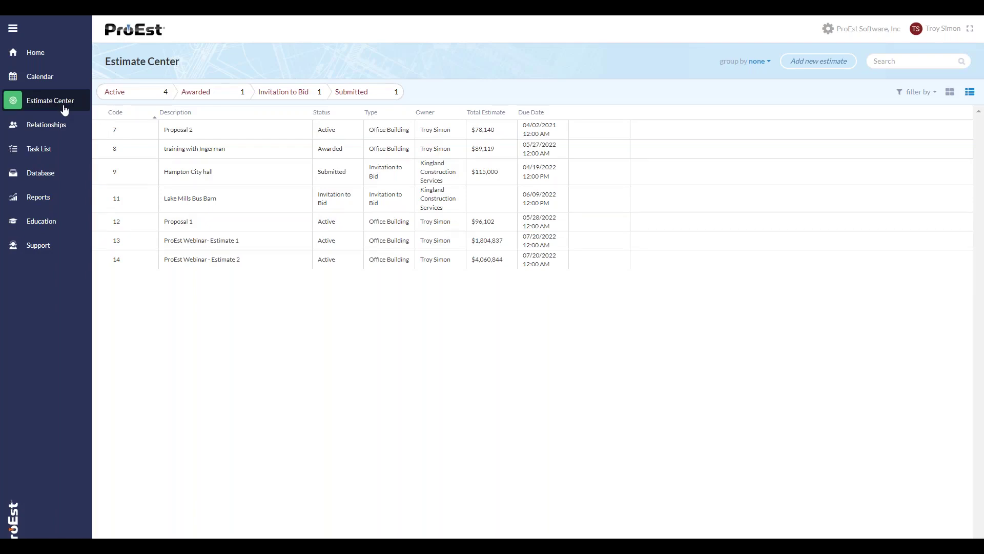
click(833, 69)
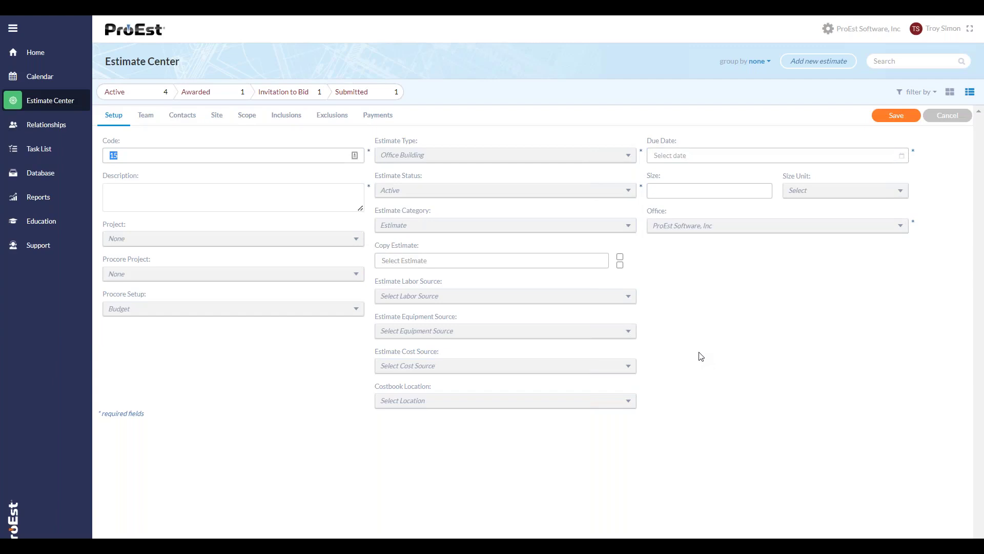
click(249, 190)
text(Test)
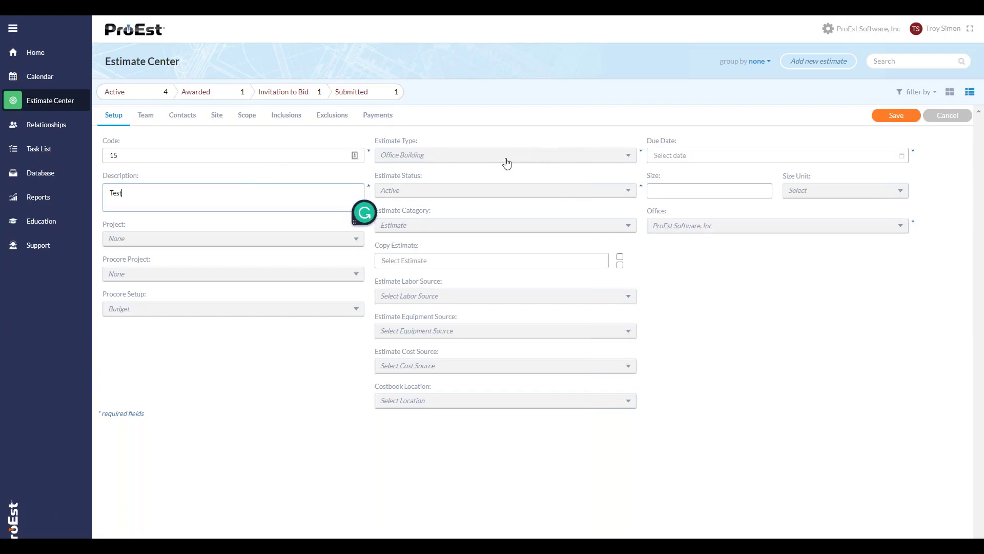
click(712, 157)
click(697, 241)
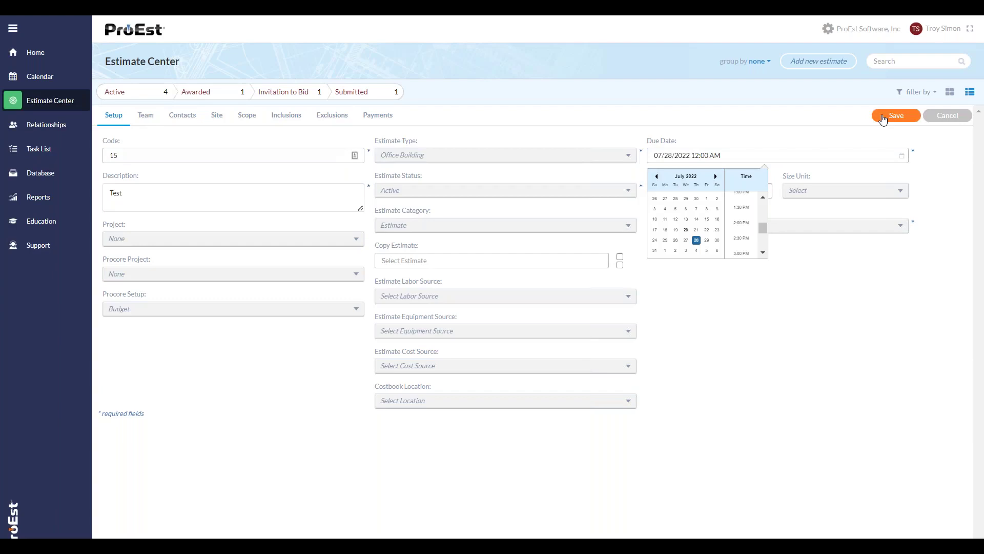
click(907, 357)
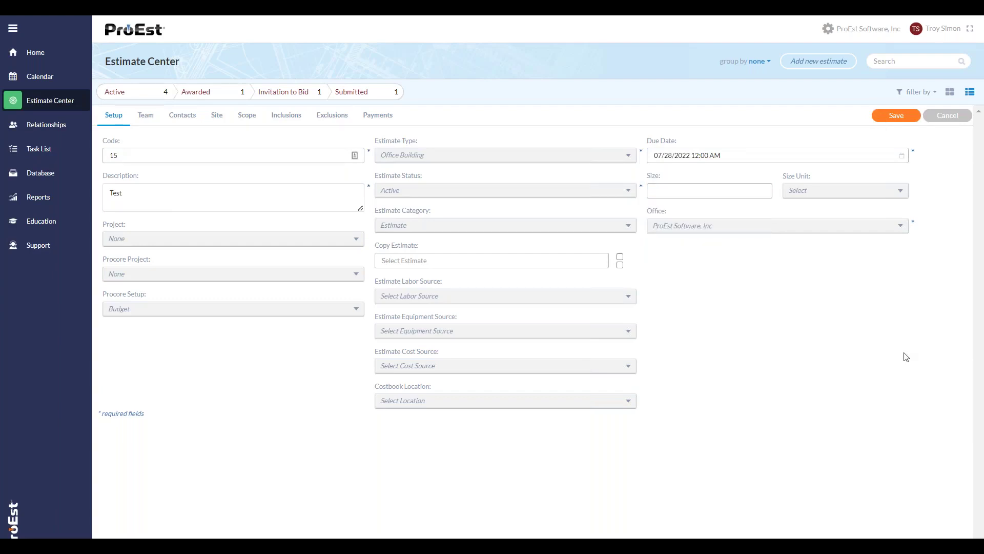
Set the new estimate's size to 30000 SF
click(707, 190)
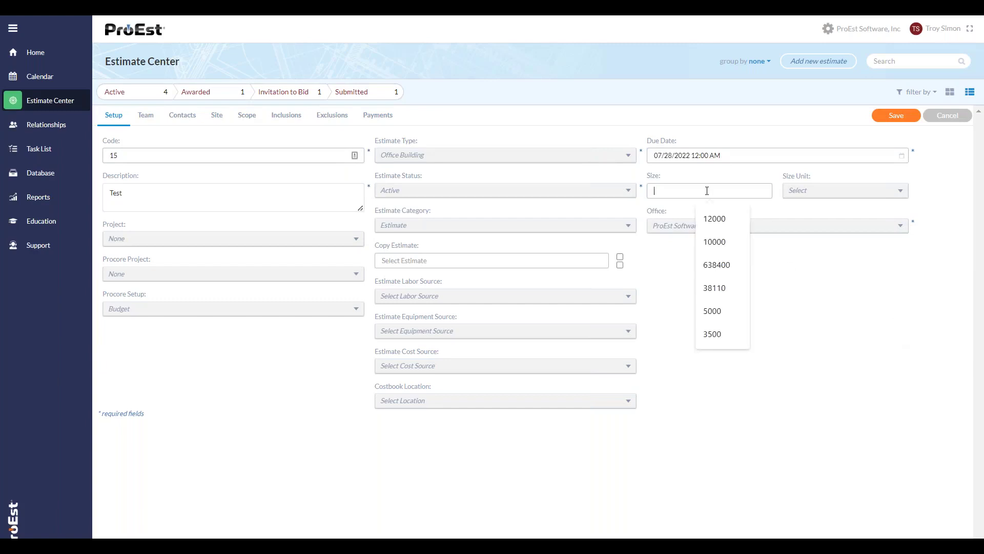
text(30000)
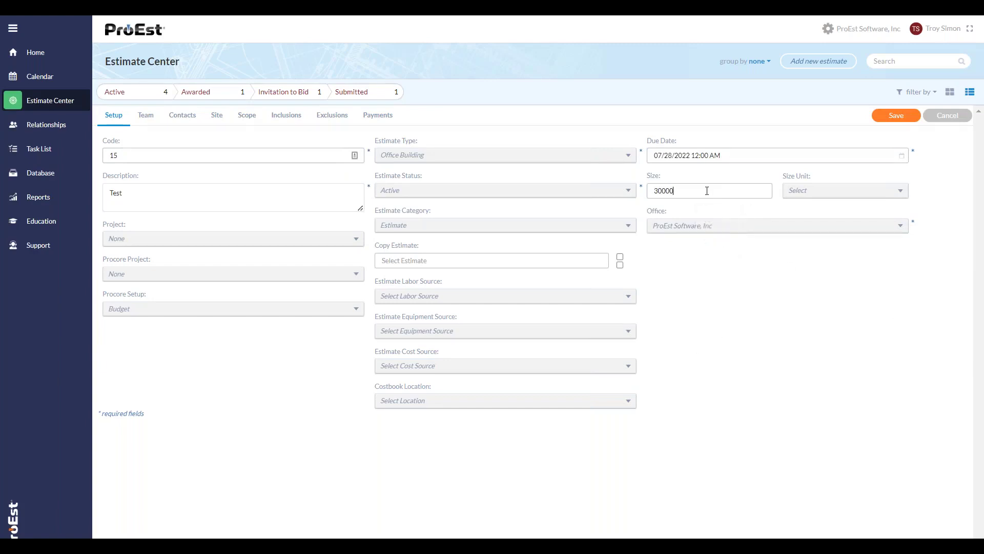
click(793, 191)
text(sf)
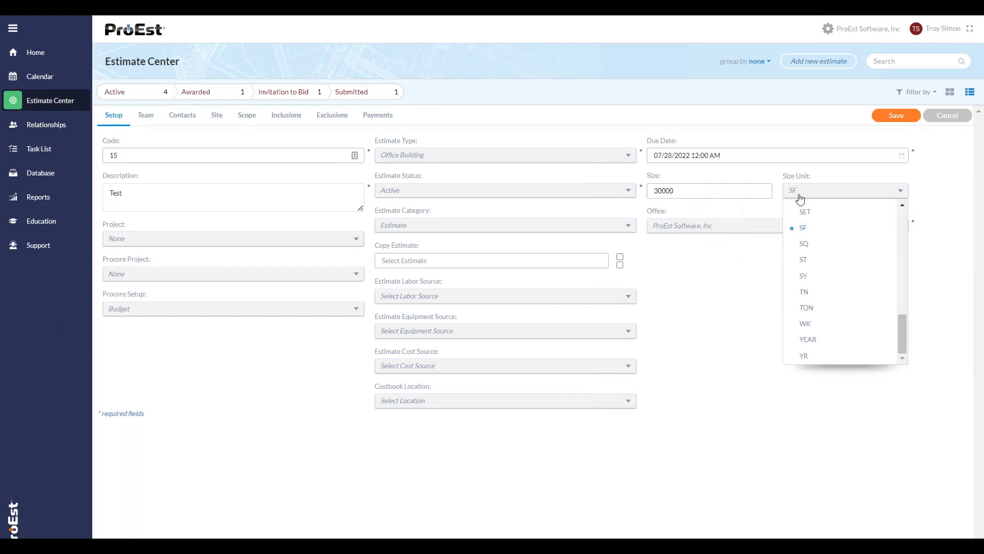
click(822, 232)
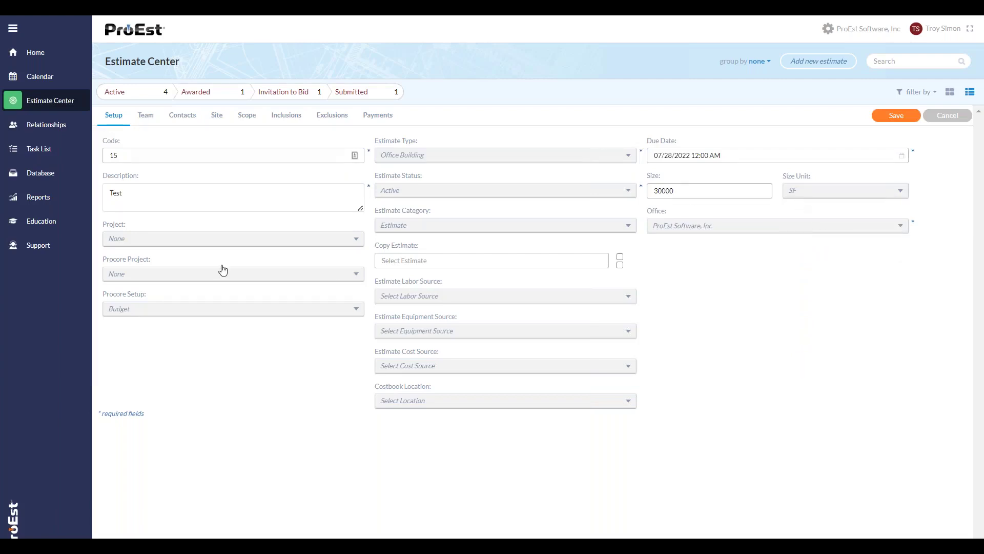
Examine the new estimate's team, contacts, site, scope, inclusions and exclusions details, and discard the estimate
click(146, 115)
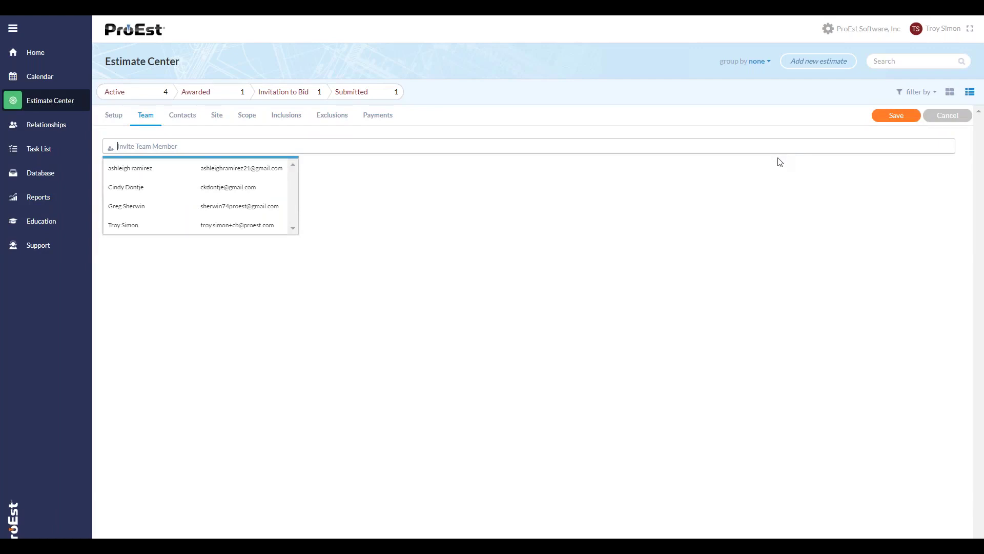
click(188, 126)
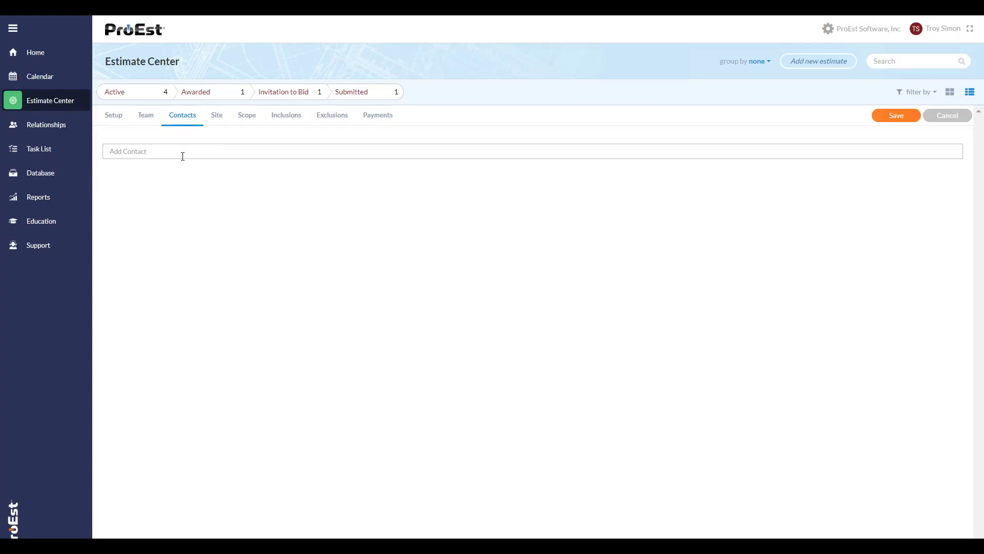
click(219, 113)
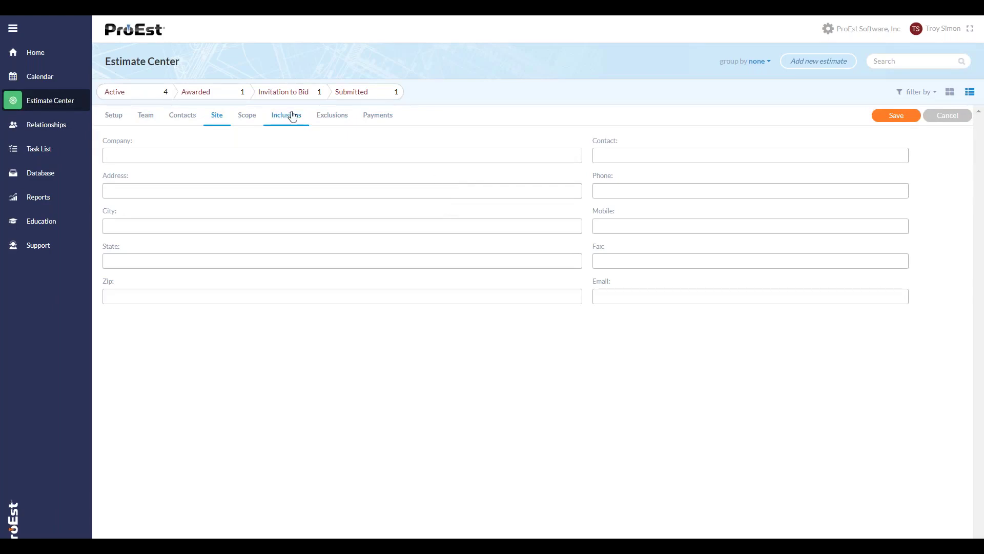
click(258, 119)
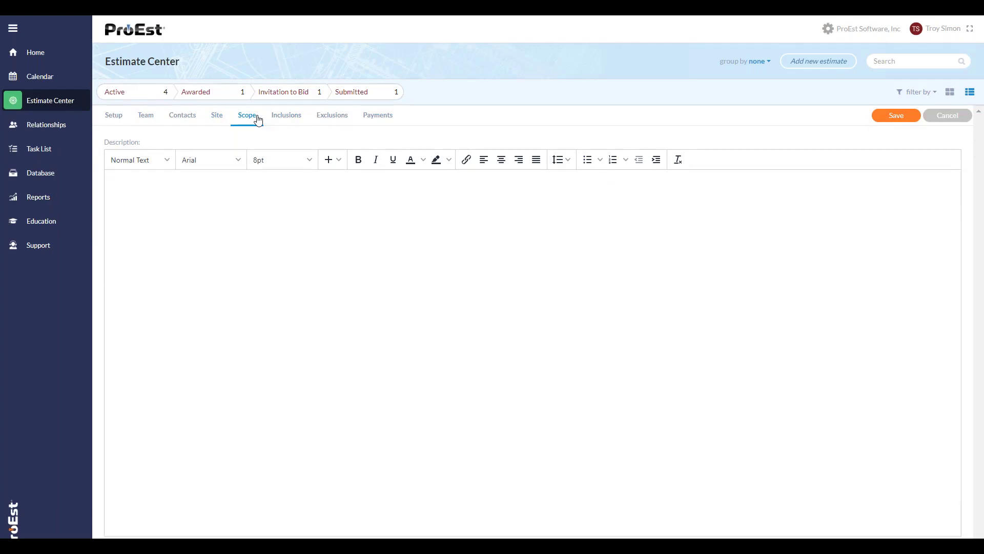
click(283, 116)
click(328, 117)
click(303, 121)
click(948, 116)
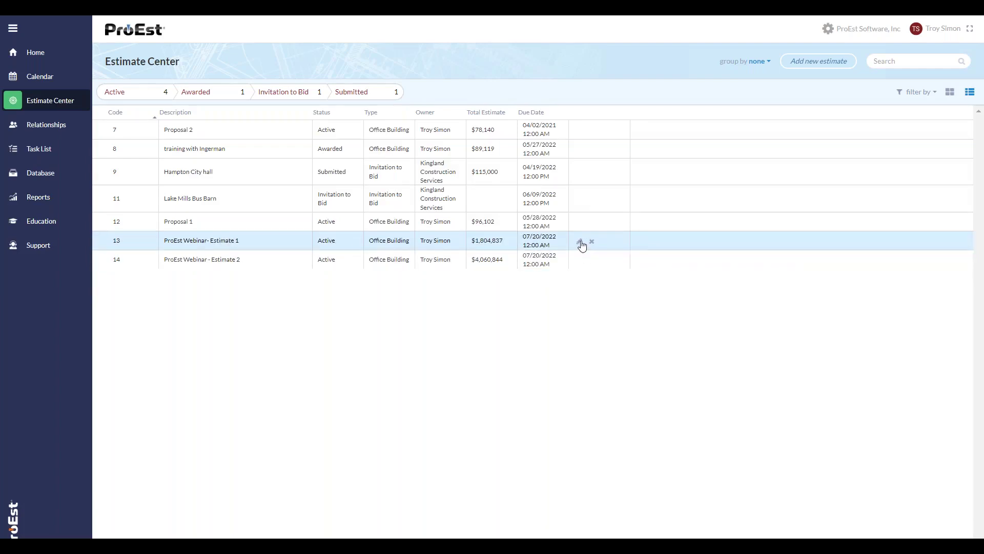
Examine the setup details of ProEst Webinar - Estimate 1 and Estimate 2, closing each without saving
click(580, 241)
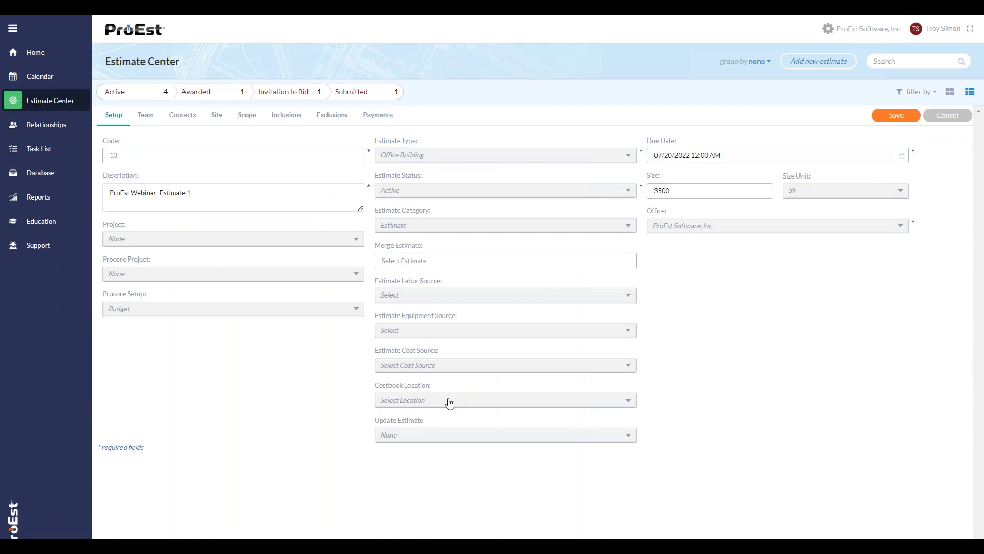
click(947, 116)
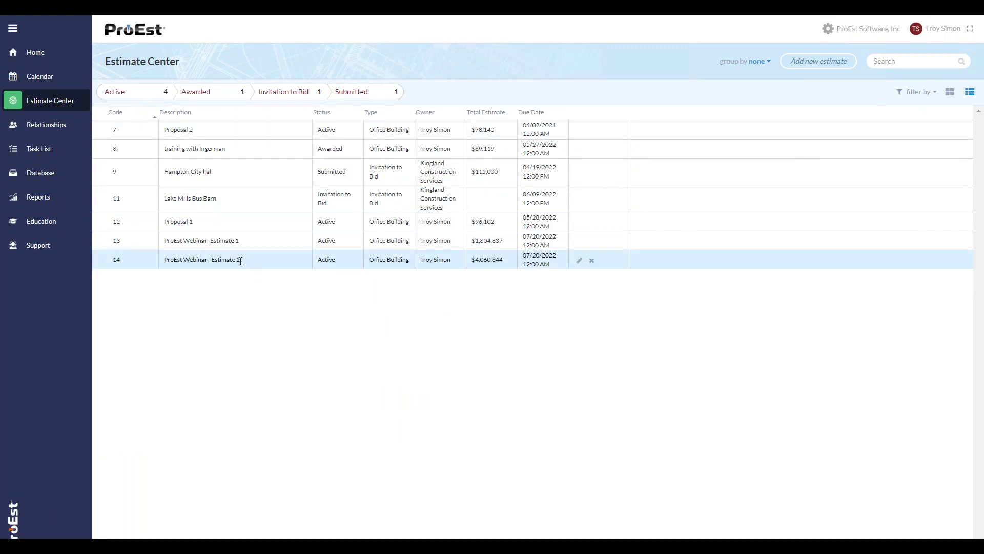
click(579, 261)
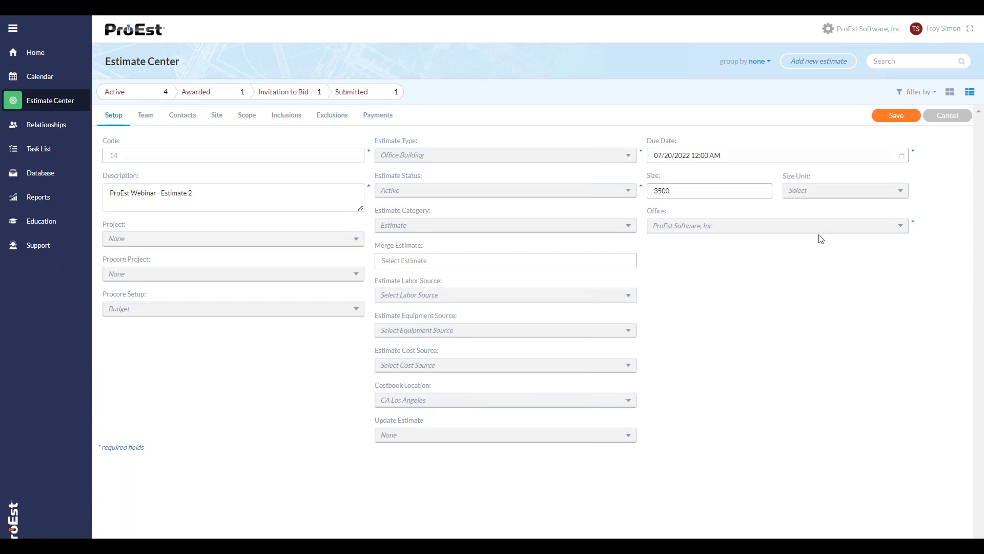
click(947, 116)
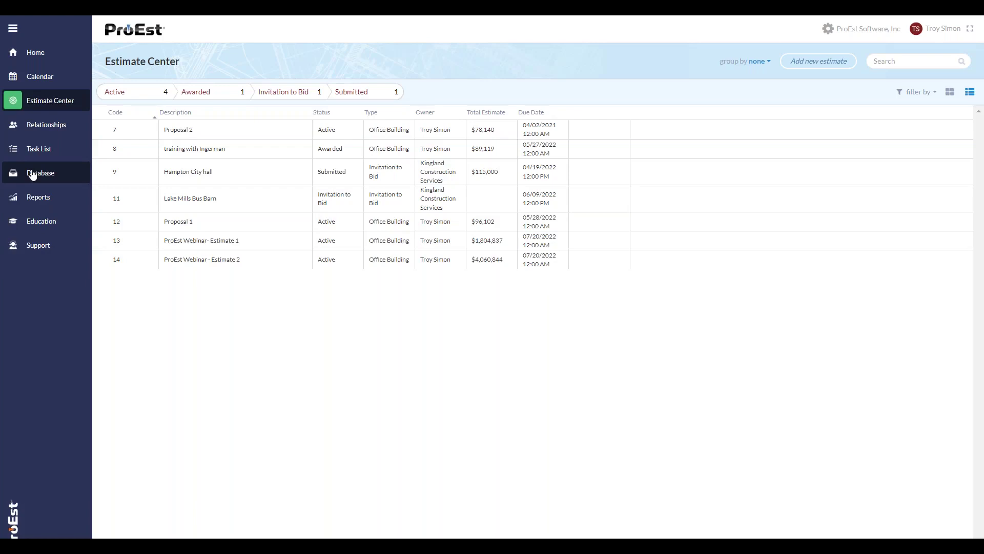
Open ProEst Webinar - Estimate 2, check its grouping options, and expand all assemblies to examine their line items
click(185, 265)
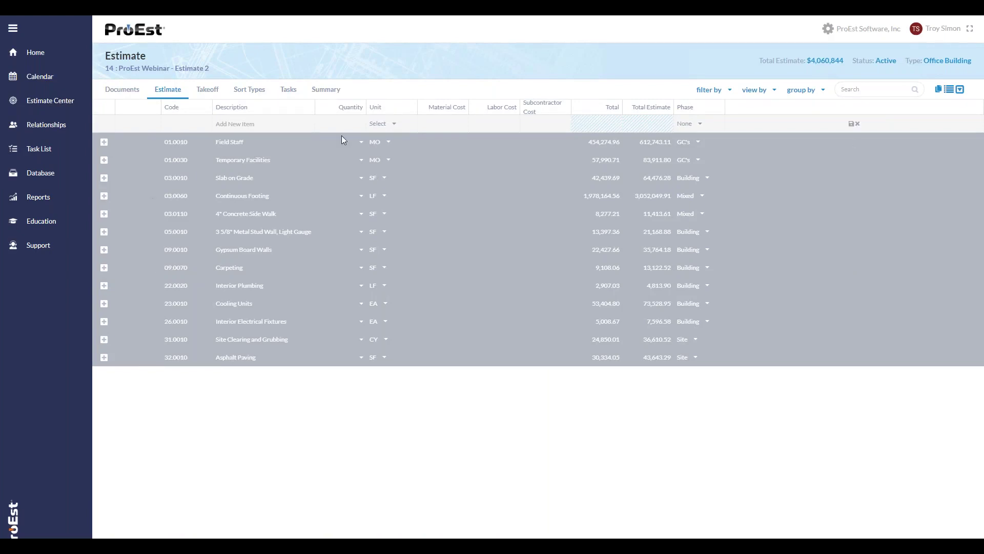
click(810, 91)
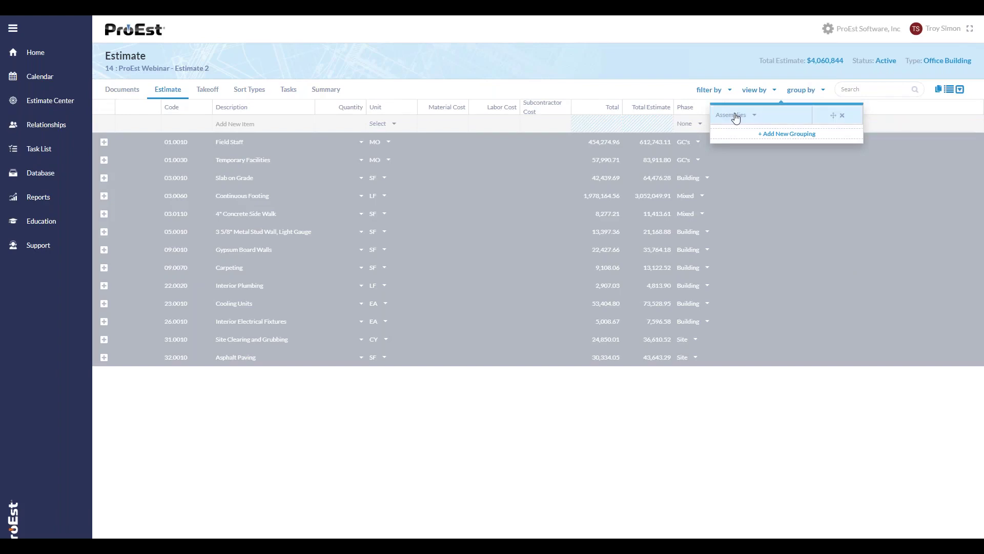
click(767, 66)
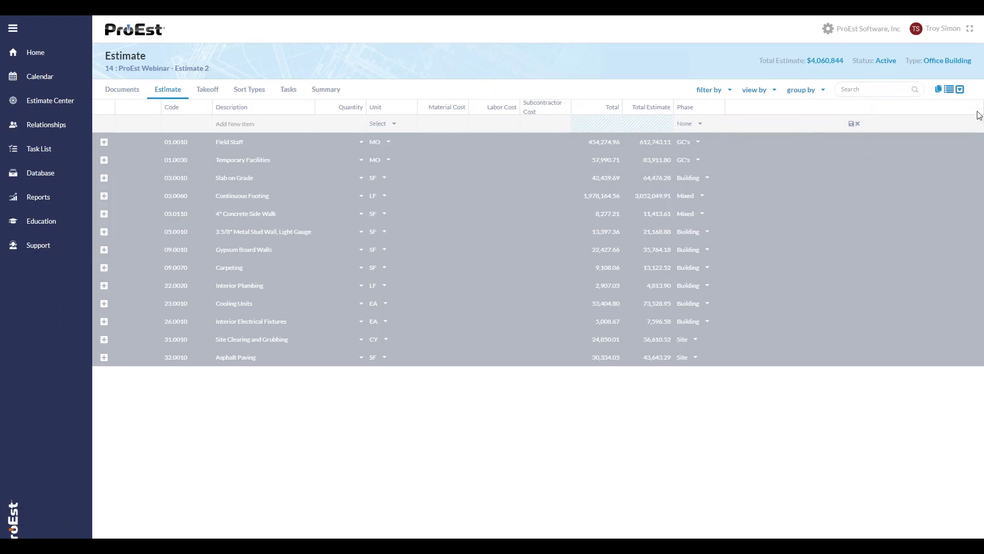
click(960, 90)
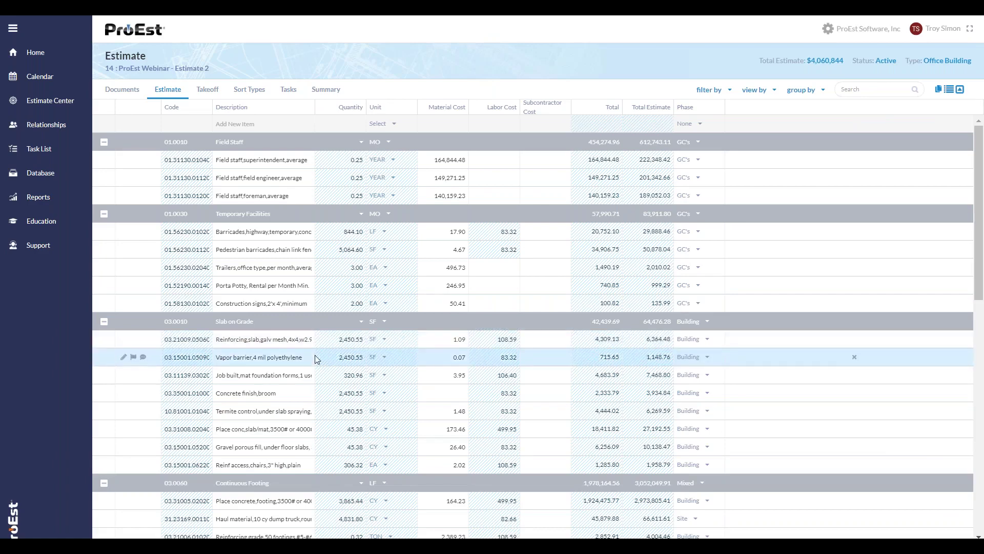
scroll(312, 404, down, 1)
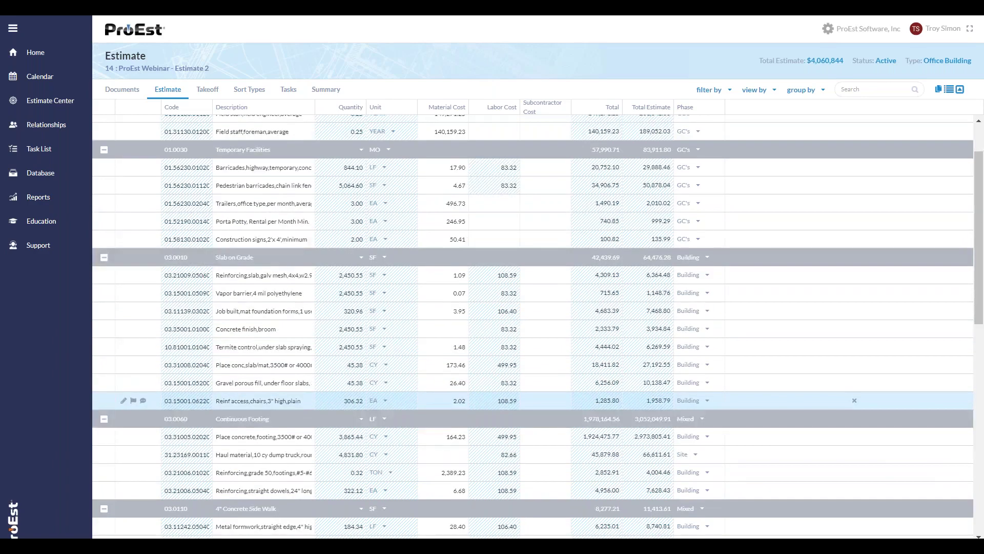
scroll(312, 404, down, 1)
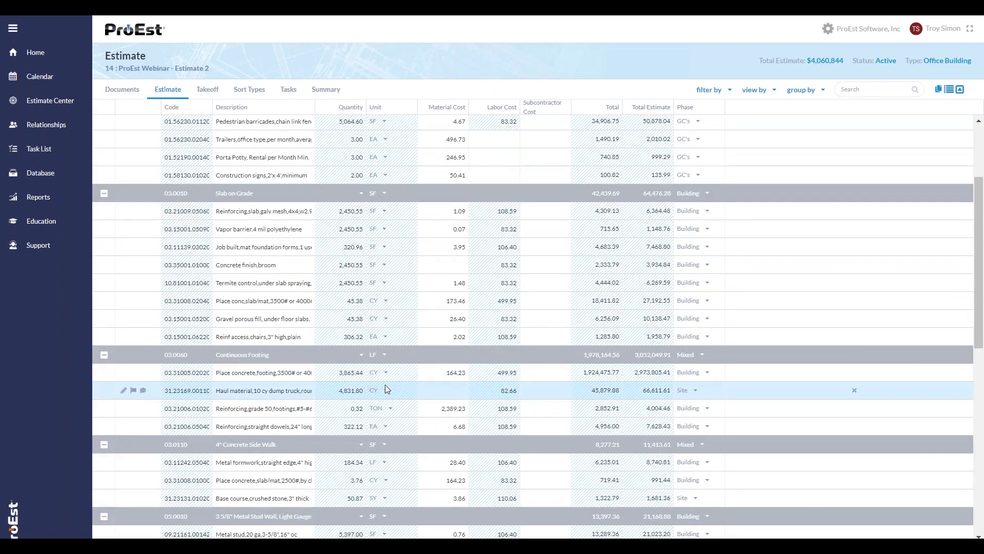
scroll(385, 385, up, 2)
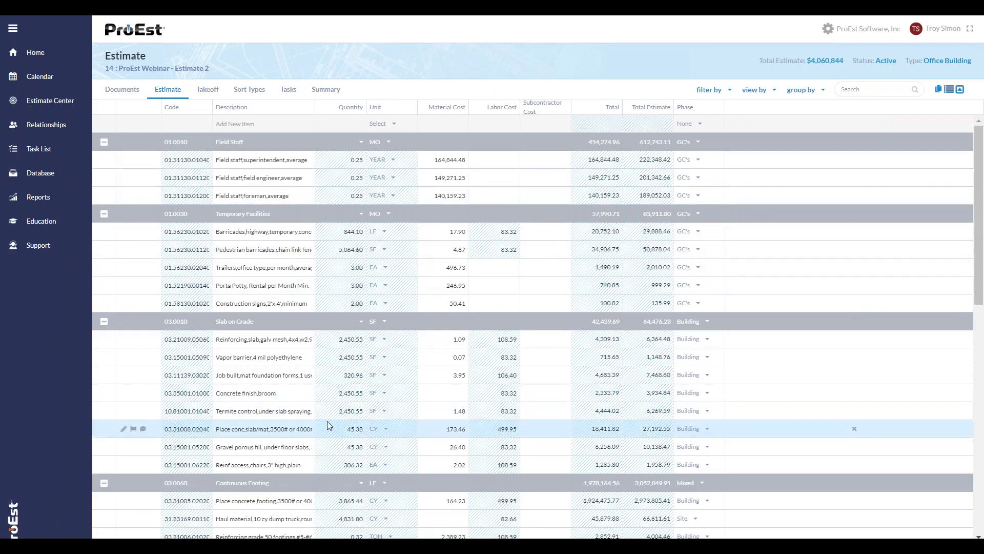
Examine the page list of A 1 Commercial Plans (1).pdf in the estimate's documents, and return to the file list
click(131, 96)
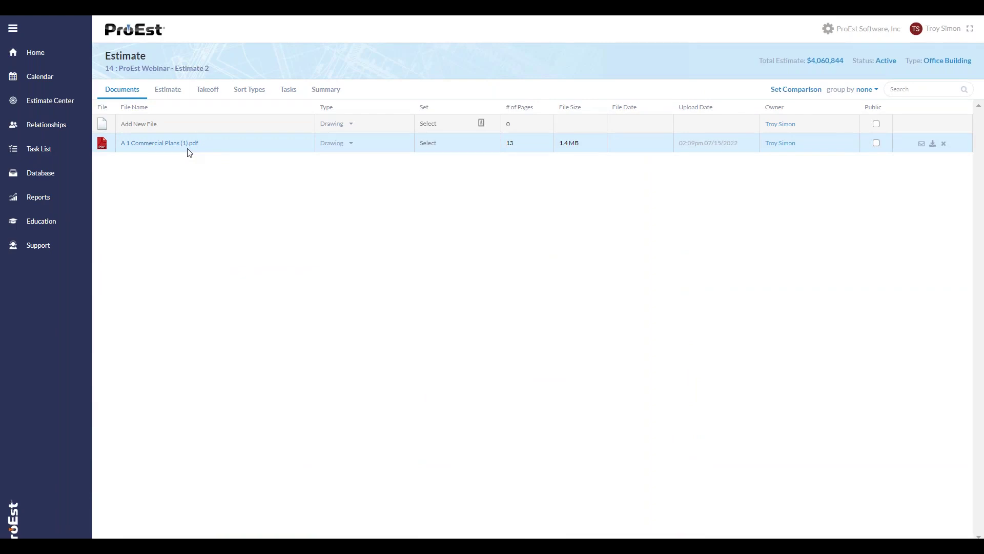
click(162, 144)
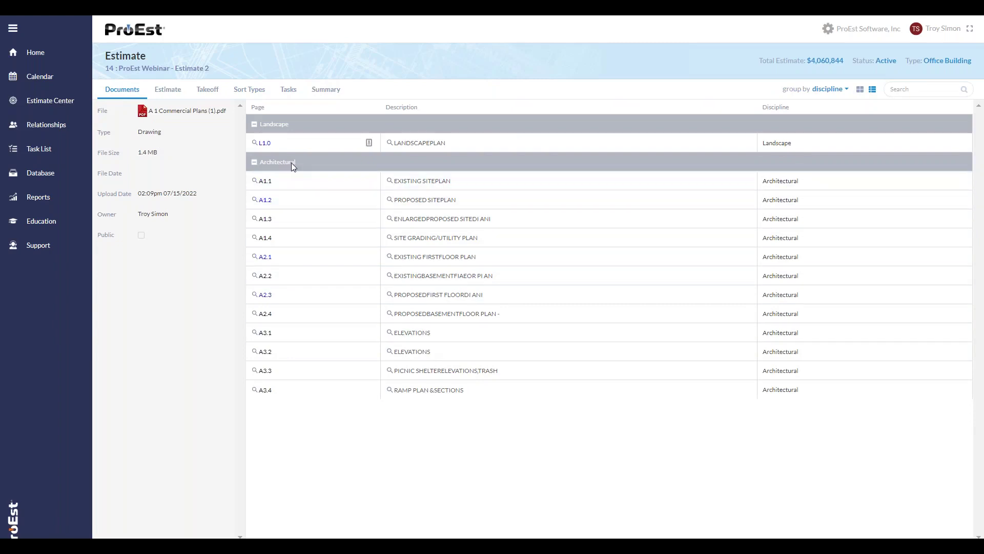
click(122, 91)
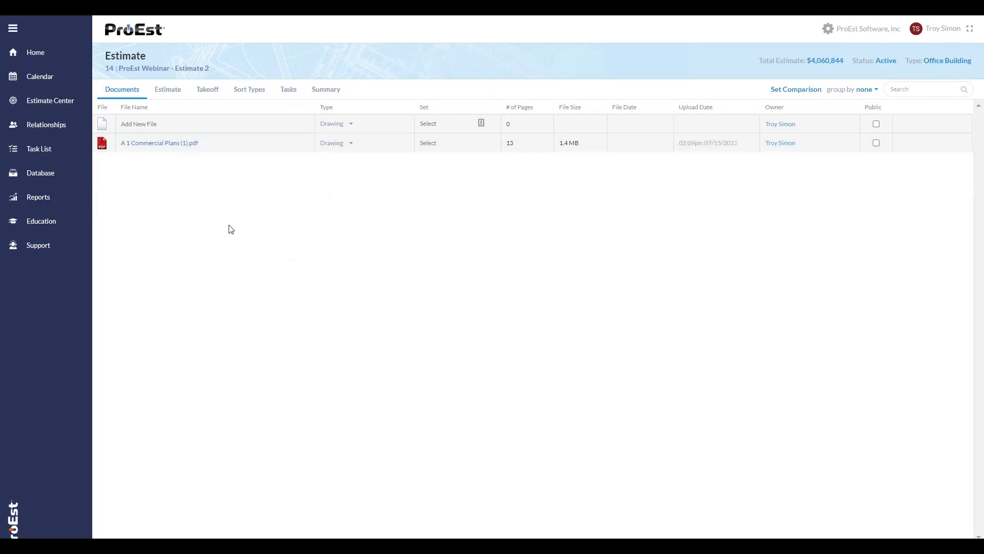
Open takeoff drawing A2.2, search the items for "sink", and try to add "Sink,industrial,wall carrier,average" as a takeoff
click(216, 93)
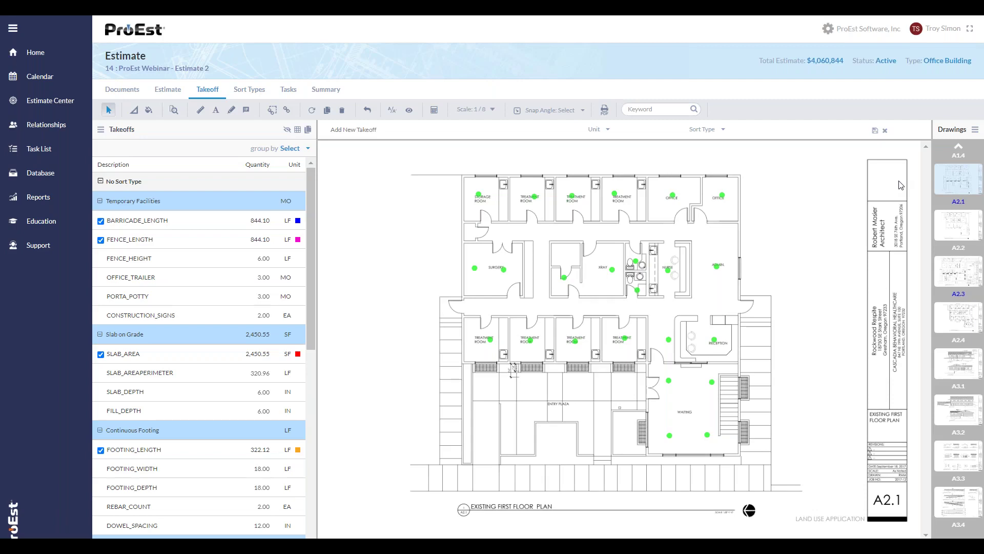
click(950, 228)
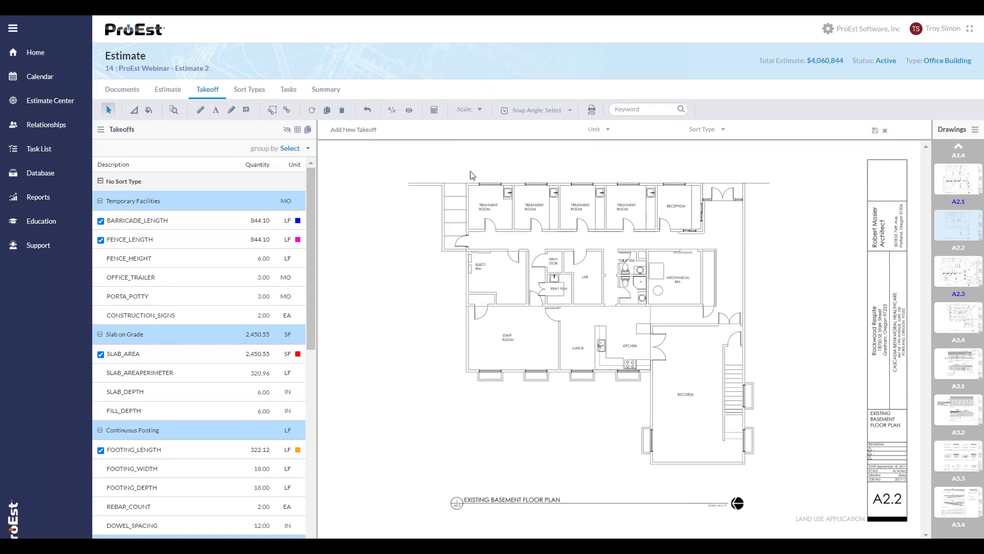
click(464, 131)
text(sinks)
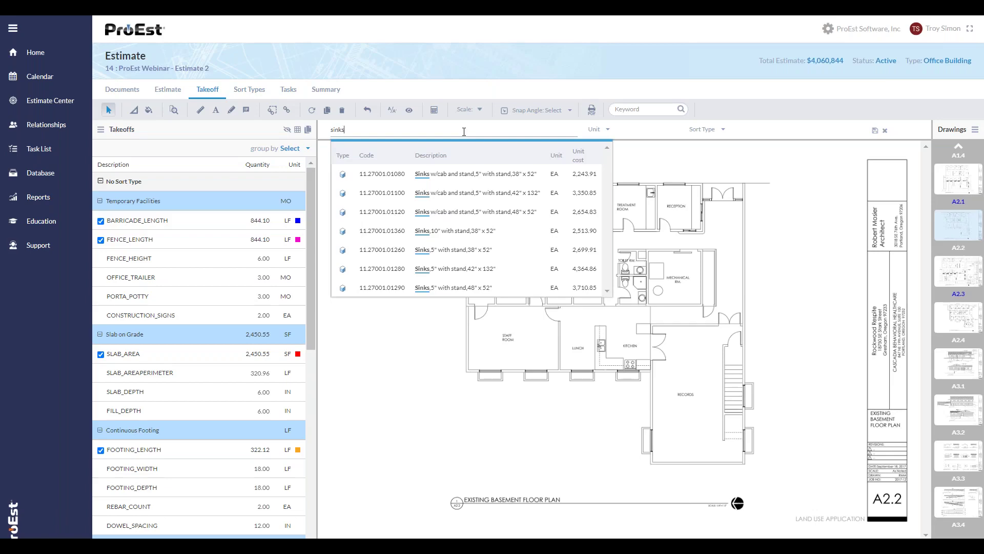
key(BackSpace)
scroll(481, 287, down, 1)
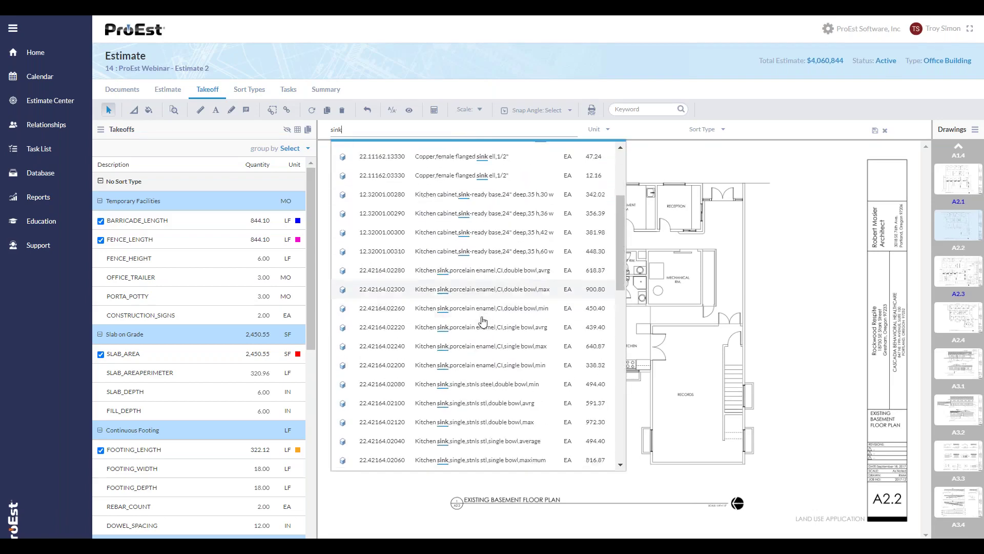
scroll(477, 323, down, 4)
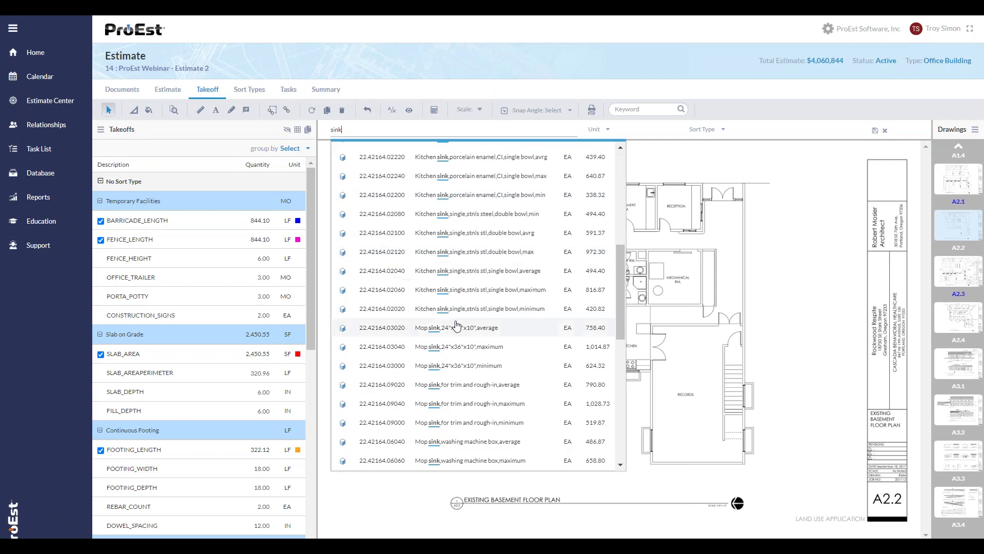
scroll(457, 326, down, 5)
scroll(456, 325, down, 3)
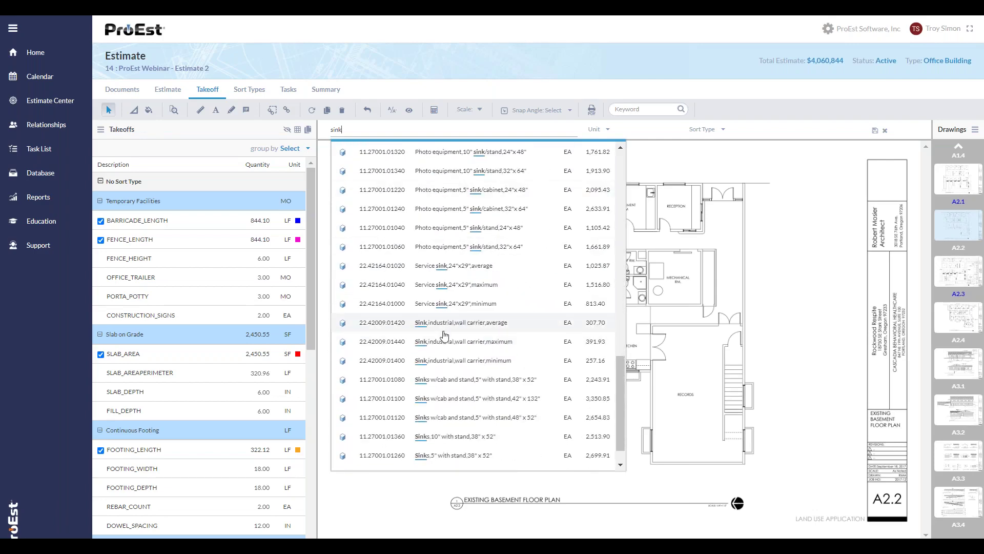
click(442, 326)
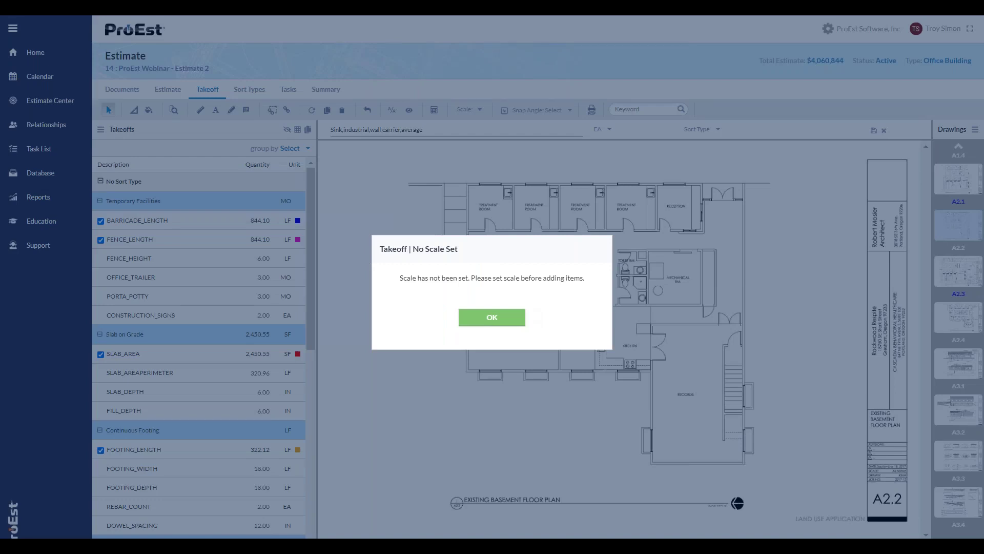
click(510, 323)
Set drawing A2.2 to the Imperial 1/4 scale
scroll(743, 517, up, 4)
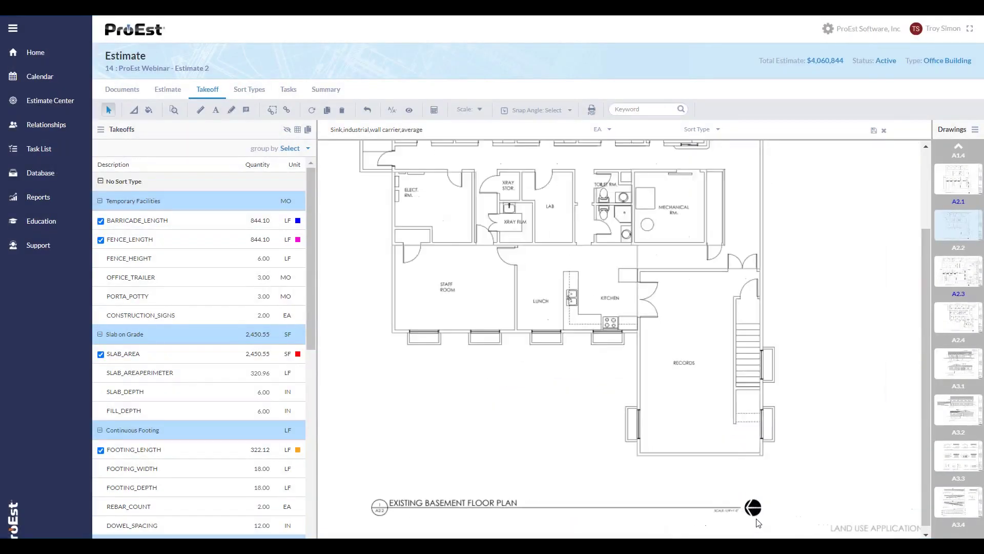
scroll(738, 516, down, 4)
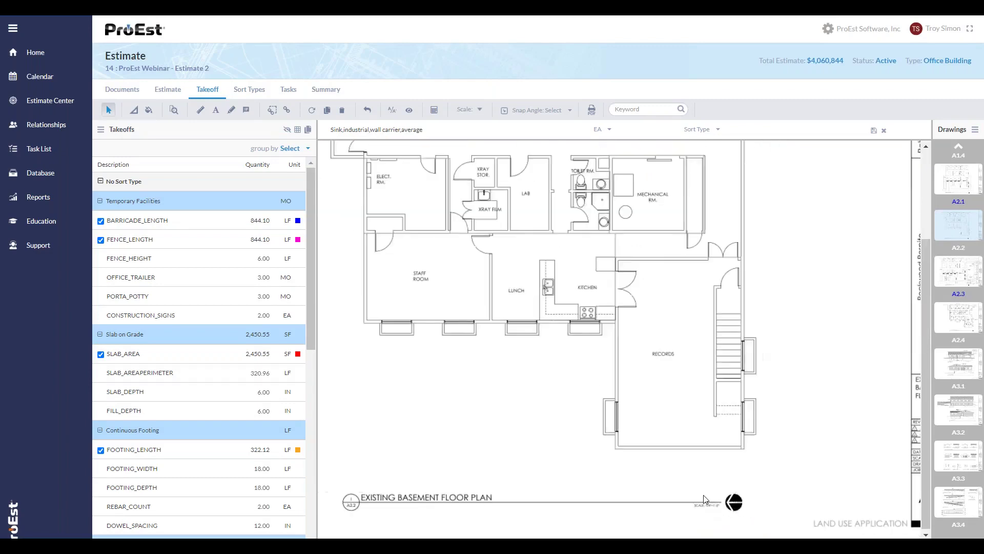
click(480, 109)
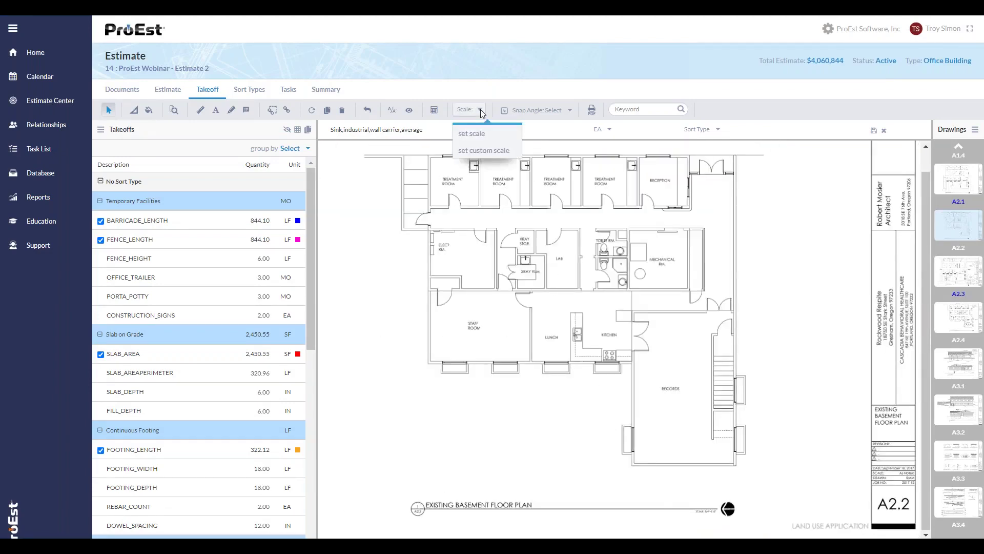
click(486, 136)
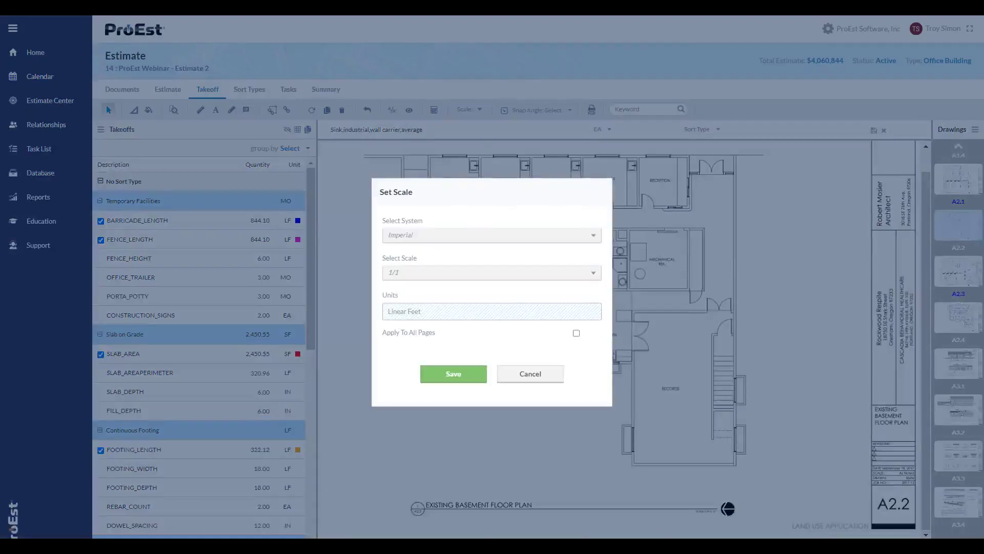
click(570, 276)
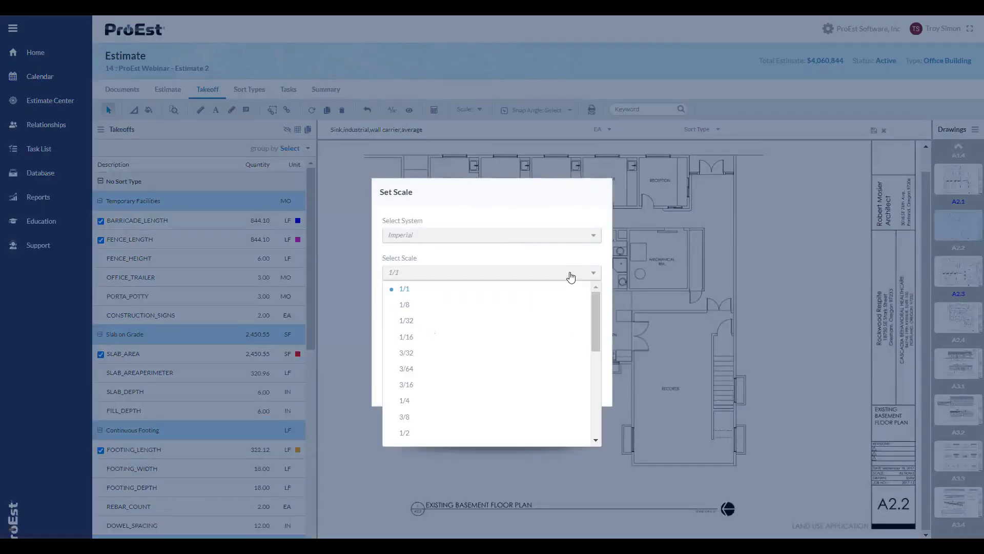
click(428, 401)
click(447, 378)
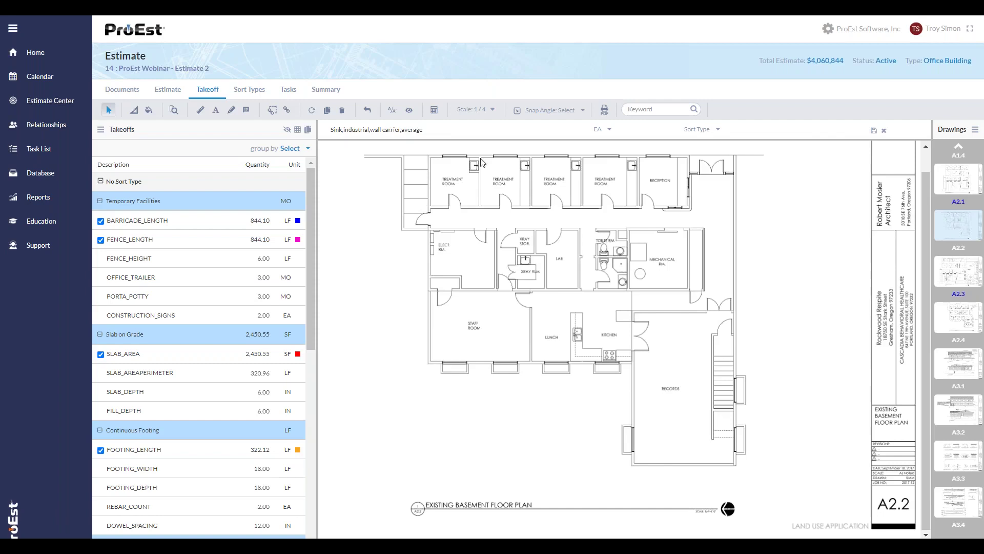
Add the item "Sink,industrial,wall carrier,average" as a new takeoff for drawing A2.2
click(451, 134)
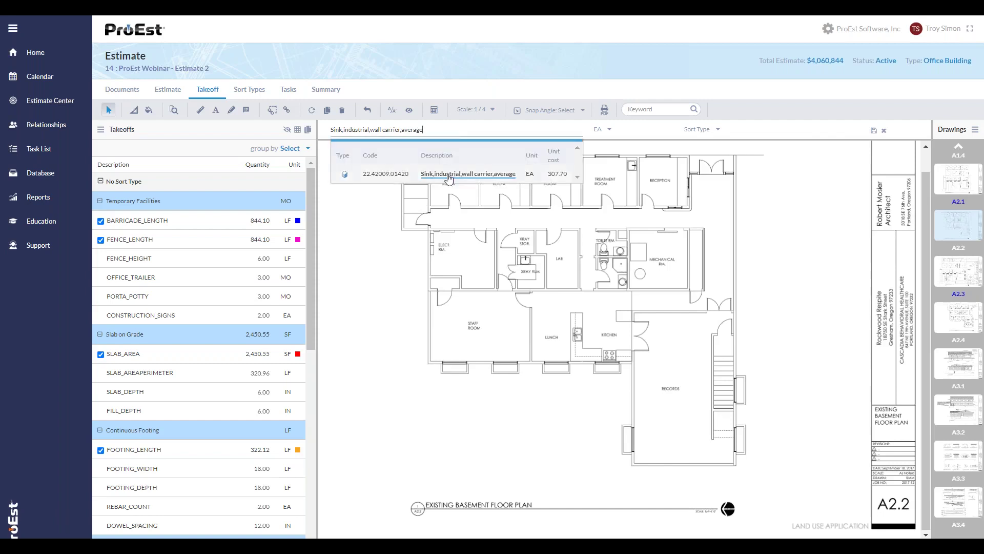
click(449, 171)
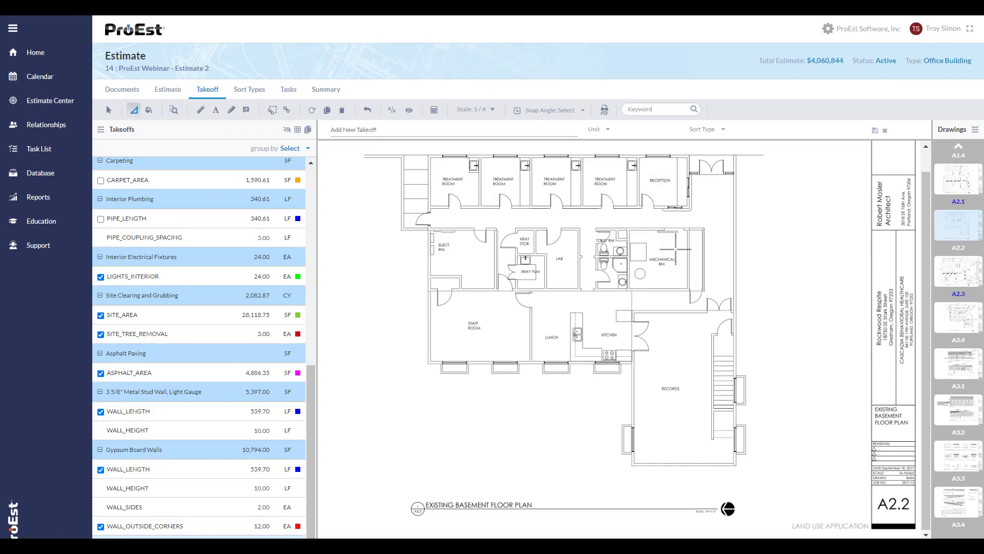
click(456, 127)
Auto-count the sinks using the first treatment room's sink as the sample, excluding the X-ray film room match, and save the count
click(434, 110)
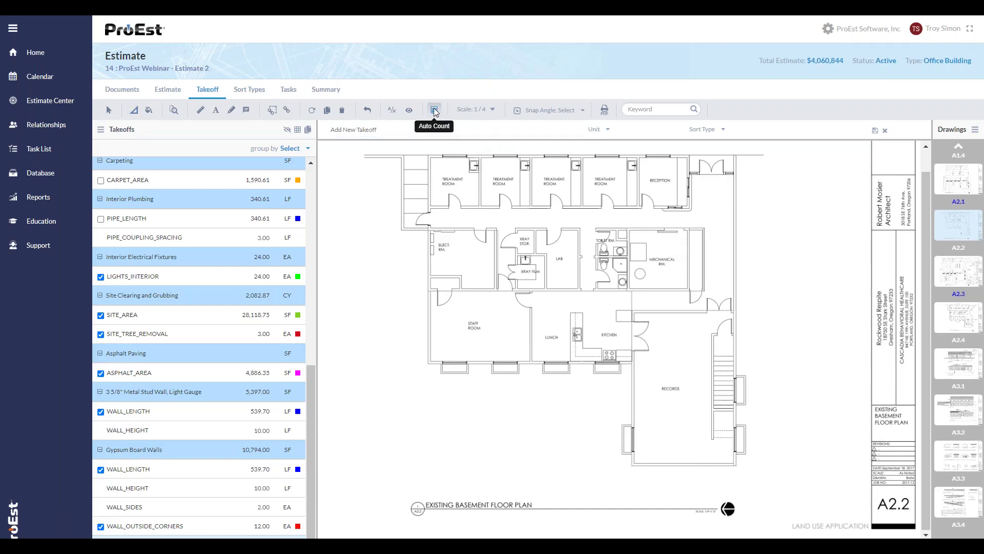
scroll(456, 156, up, 3)
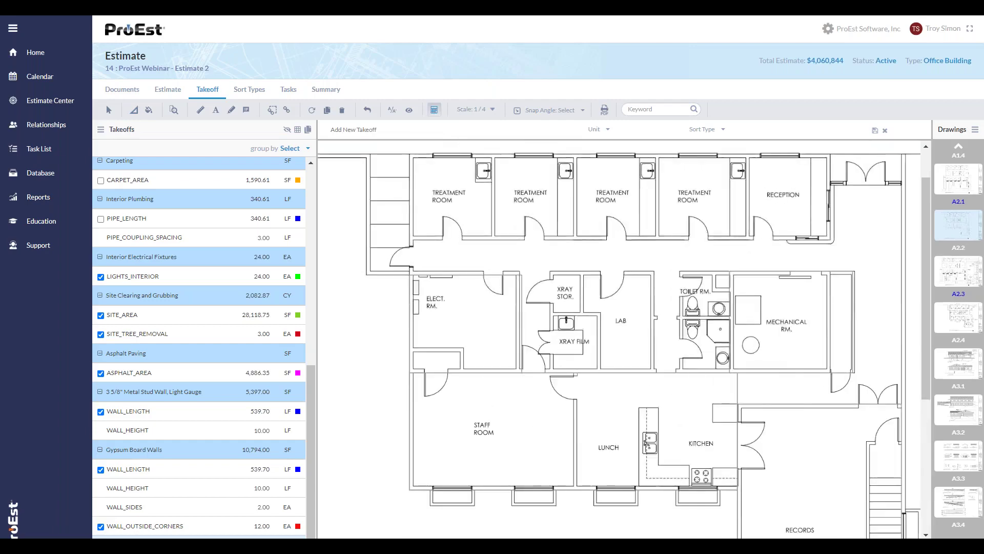
scroll(458, 156, up, 1)
drag(478, 160, 503, 189)
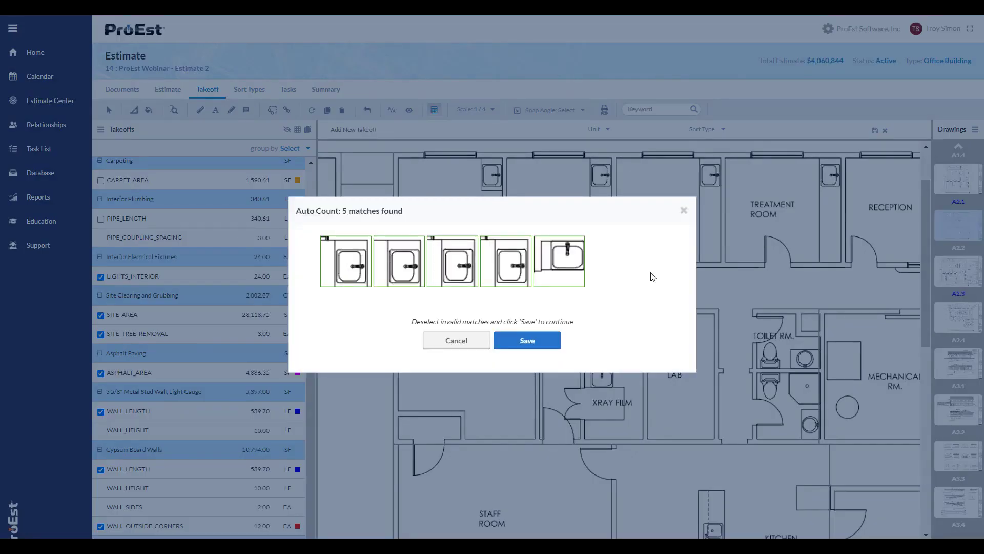
click(570, 270)
click(514, 341)
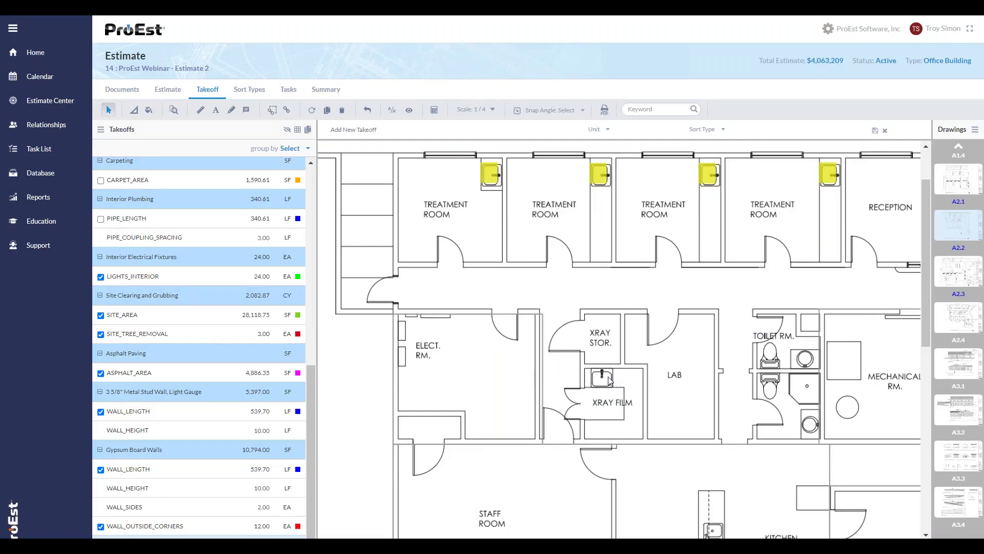
Search the items for "acousti", add the 2 x 4 Acoustical Ceiling assembly as a takeoff, and outline the first treatment room as ceiling area
scroll(610, 380, down, 2)
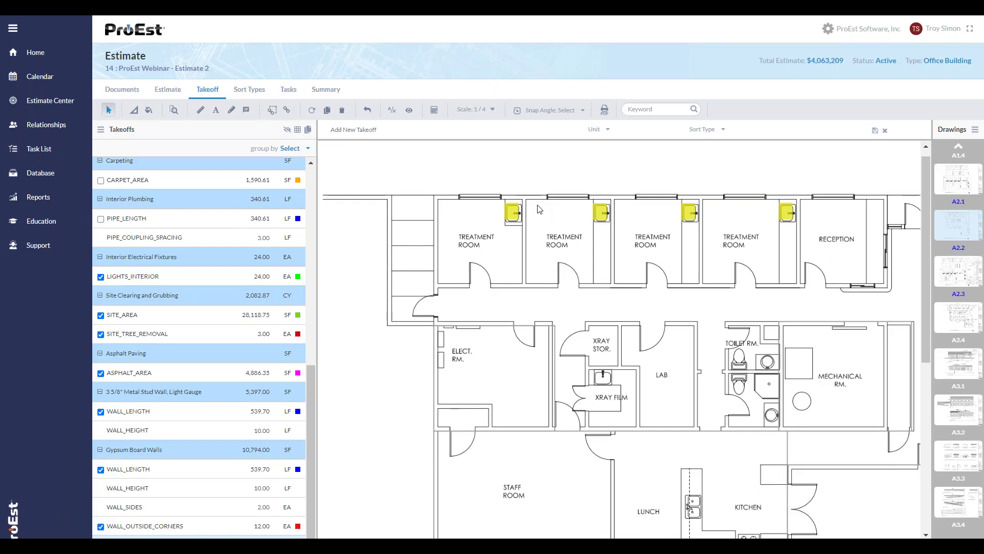
click(393, 129)
text(acou)
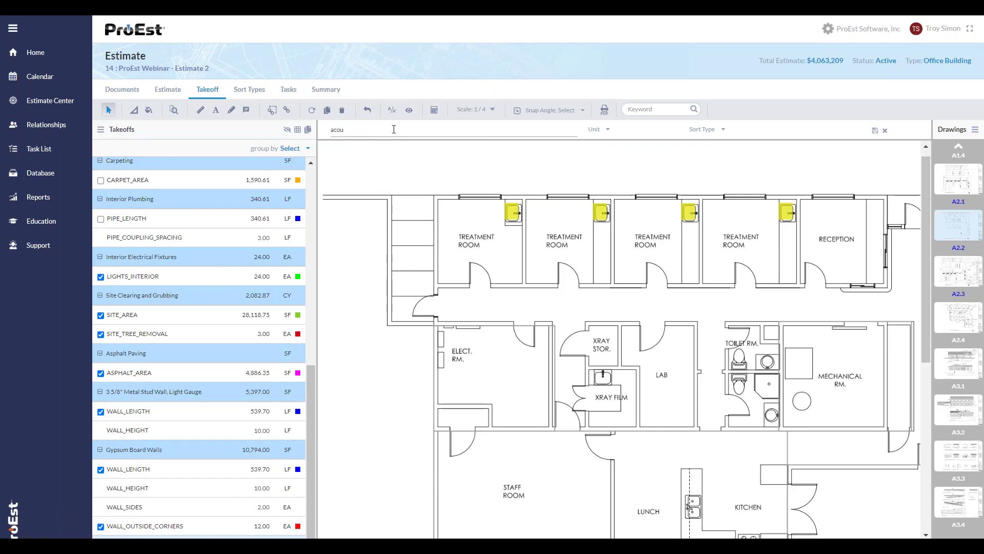
text(sti)
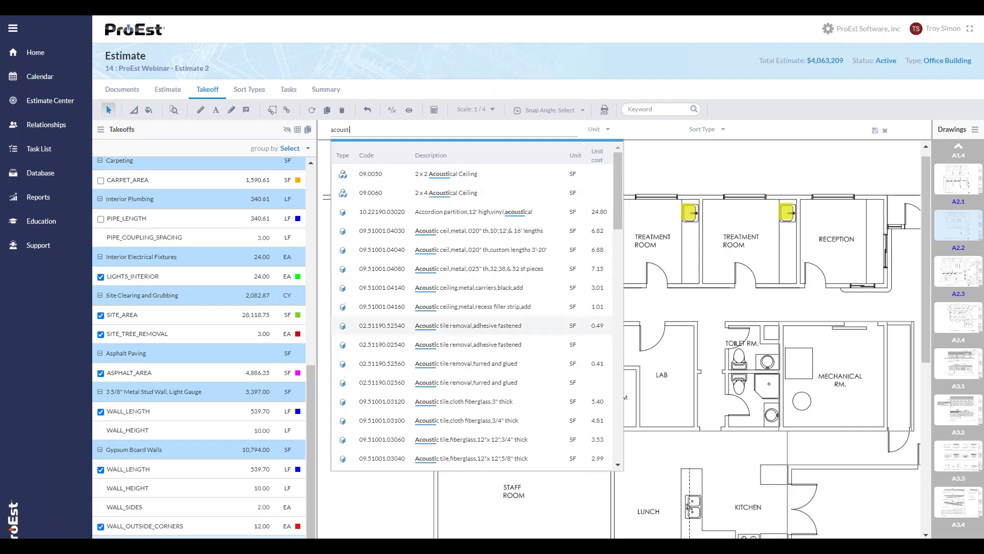
click(428, 194)
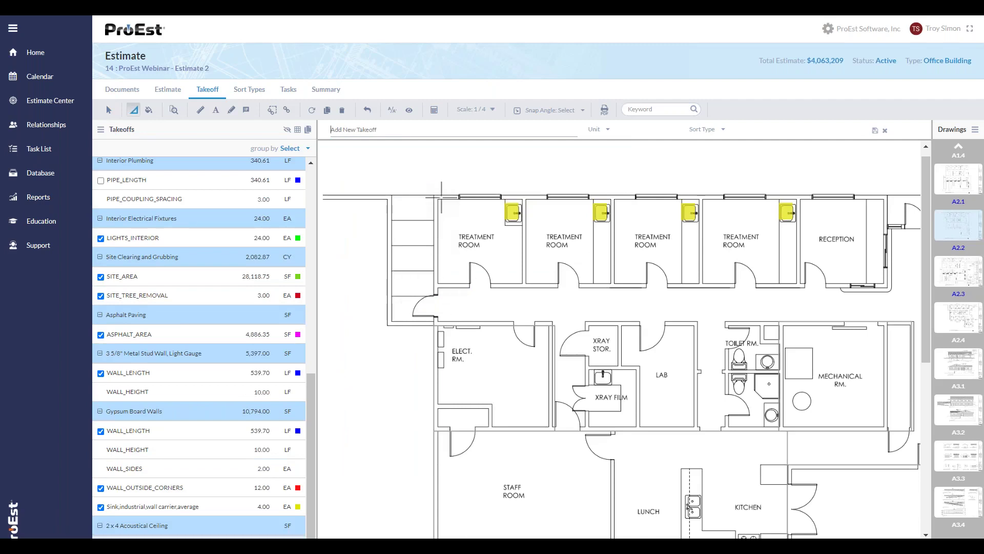
drag(440, 198, 523, 282)
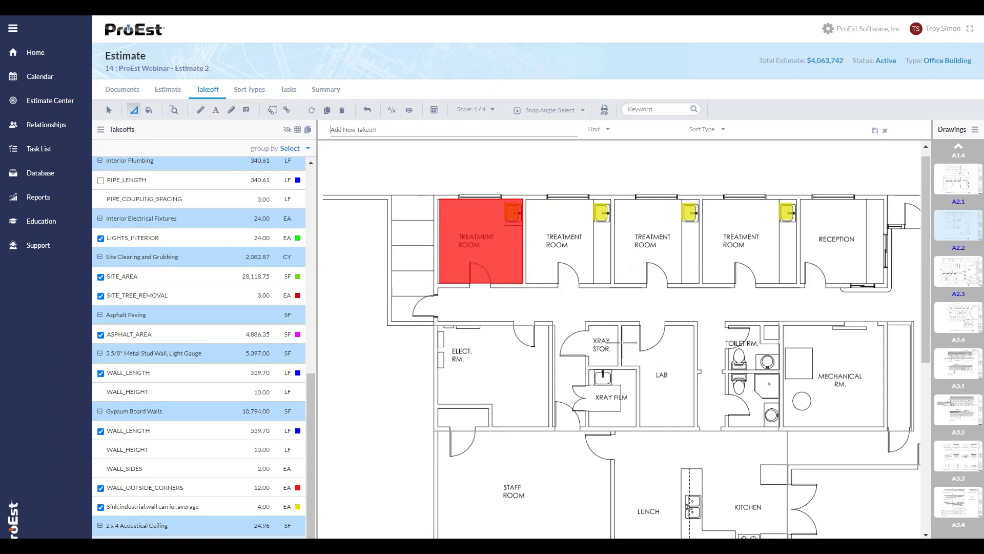
Outline the L-shaped lab room, corner by corner, as another area of the 2 x 4 Acoustical Ceiling takeoff
click(623, 326)
click(640, 365)
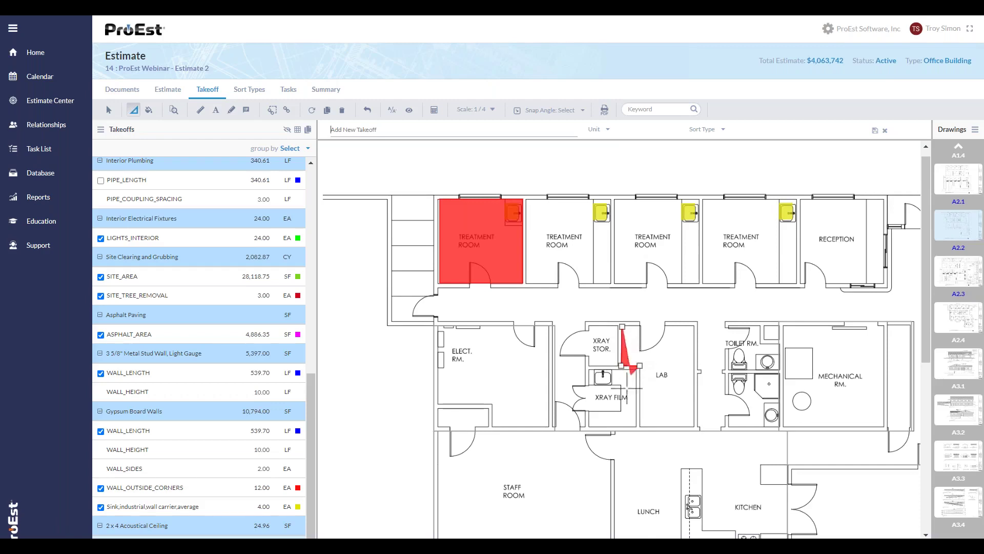
click(639, 426)
click(697, 424)
double_click(698, 325)
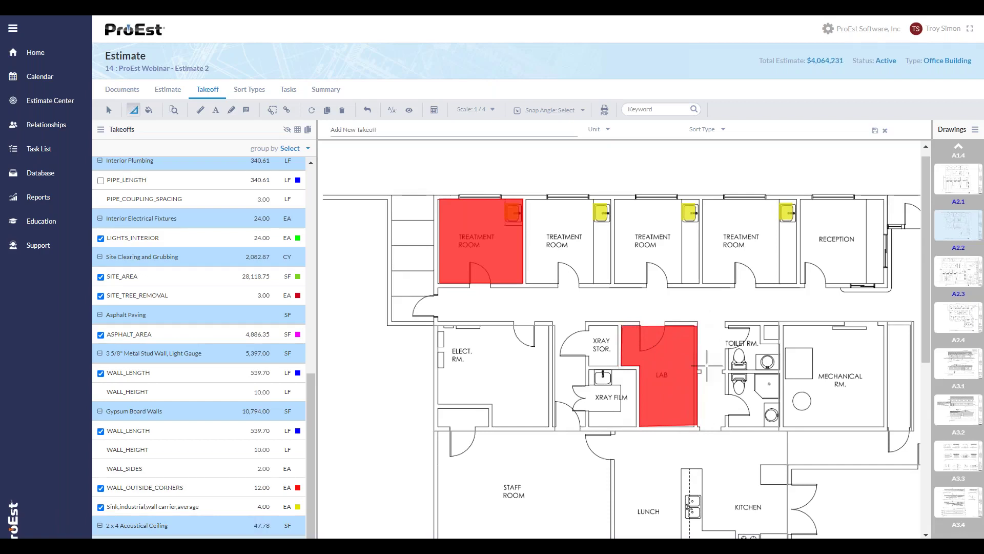
mouse_move(253, 533)
drag(754, 303, 720, 174)
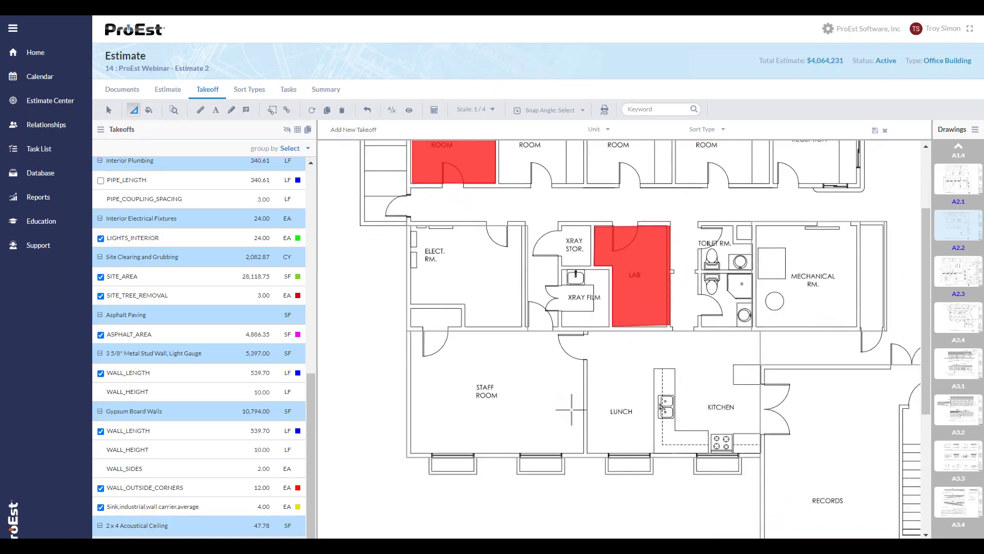
click(367, 132)
text(co)
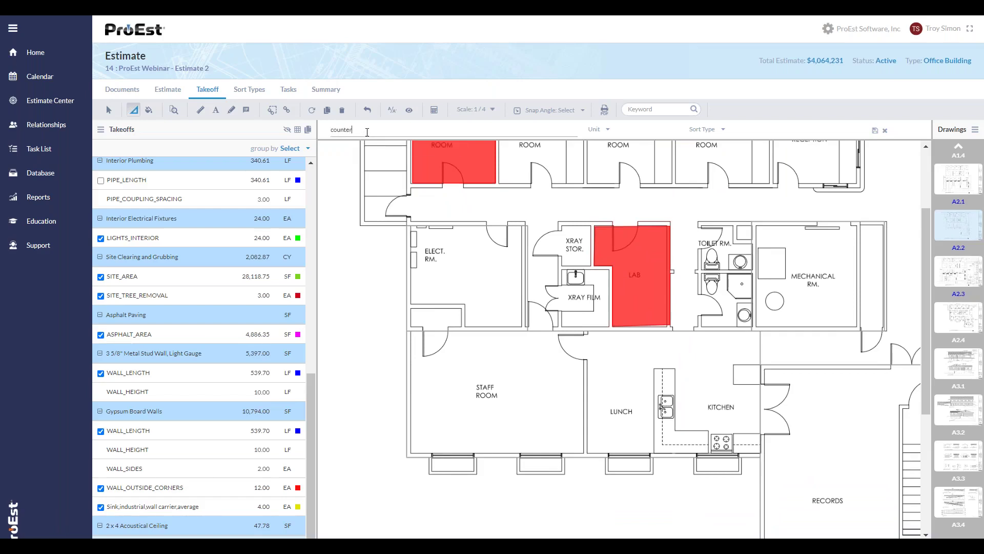
text(unter)
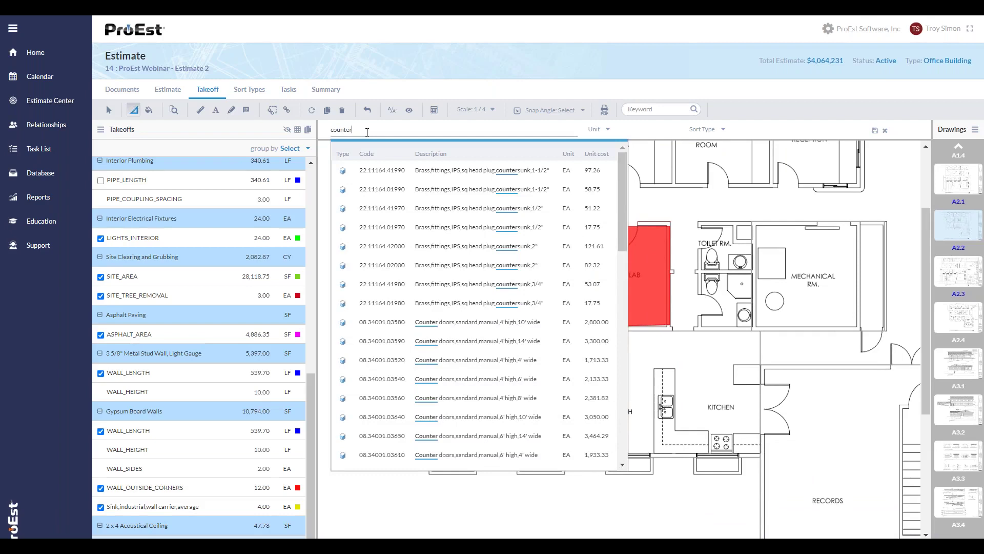
text( top)
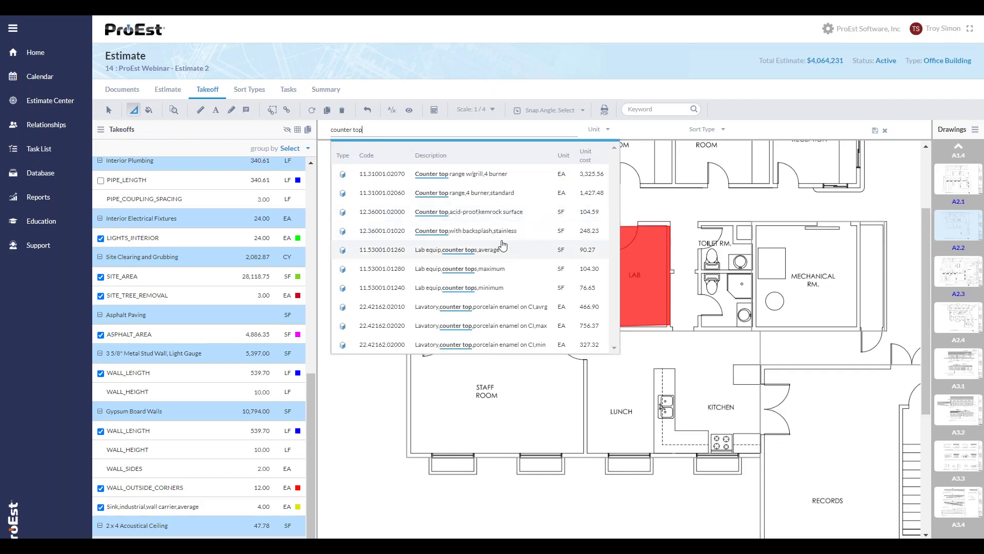
click(469, 234)
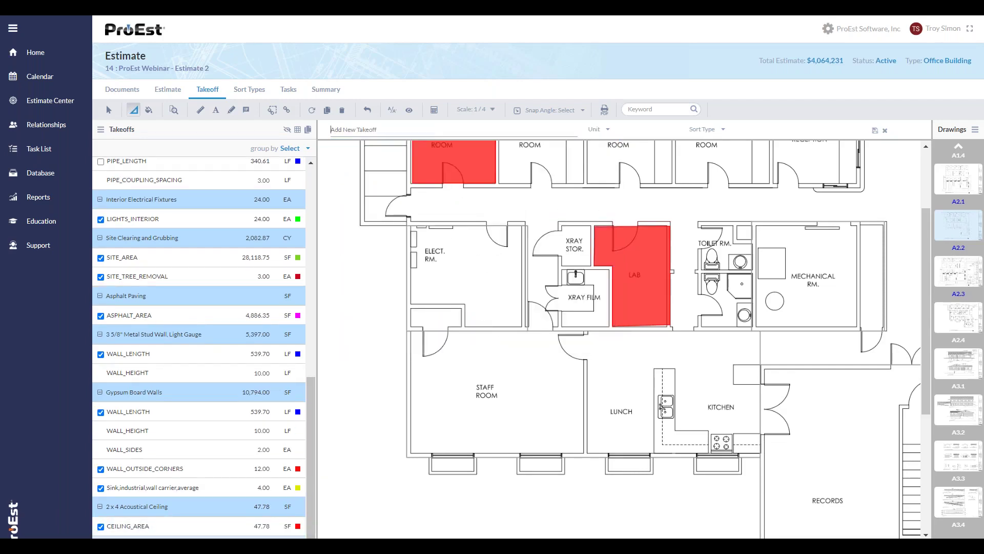
key(Delete)
click(475, 313)
Search for "countertop", add "Countertop,laminated plastic,25"x1-1/4",average" as a takeoff, and trace its length along the kitchen counter's two outer edges
text(c)
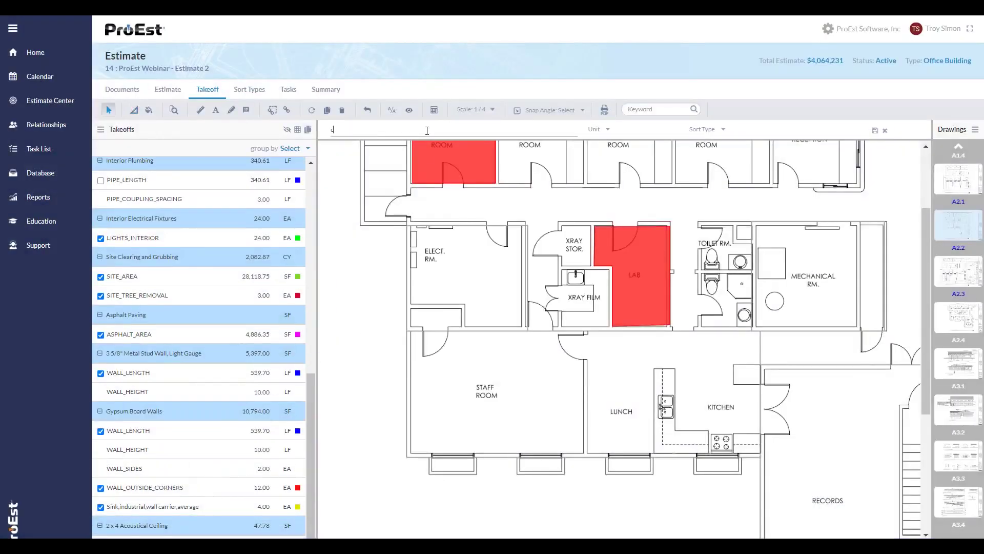
text(ountertop)
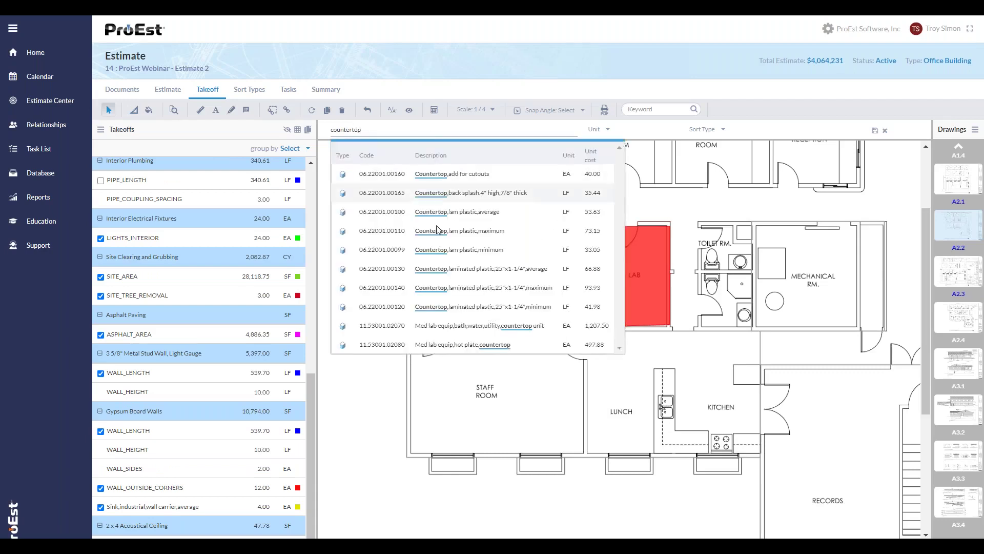
click(454, 274)
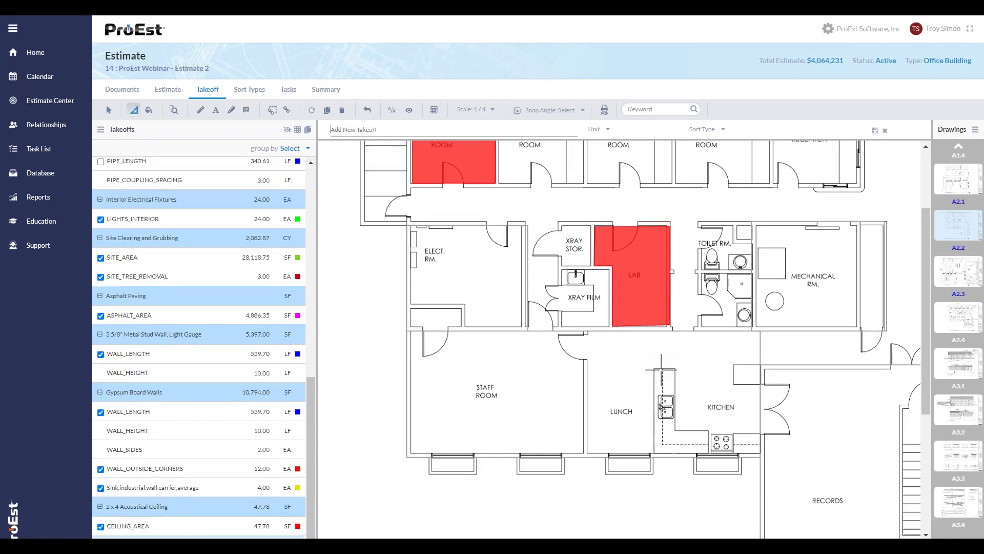
click(654, 369)
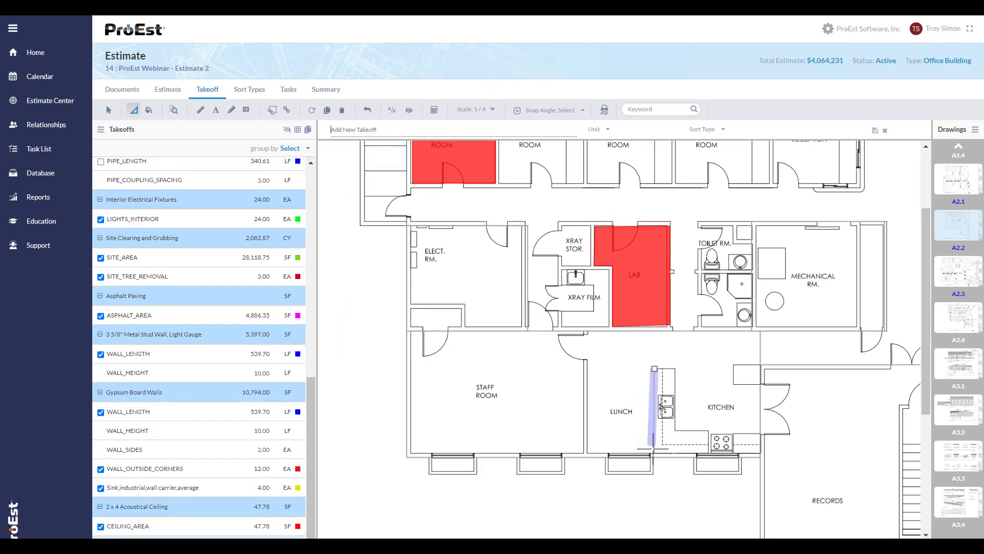
click(655, 452)
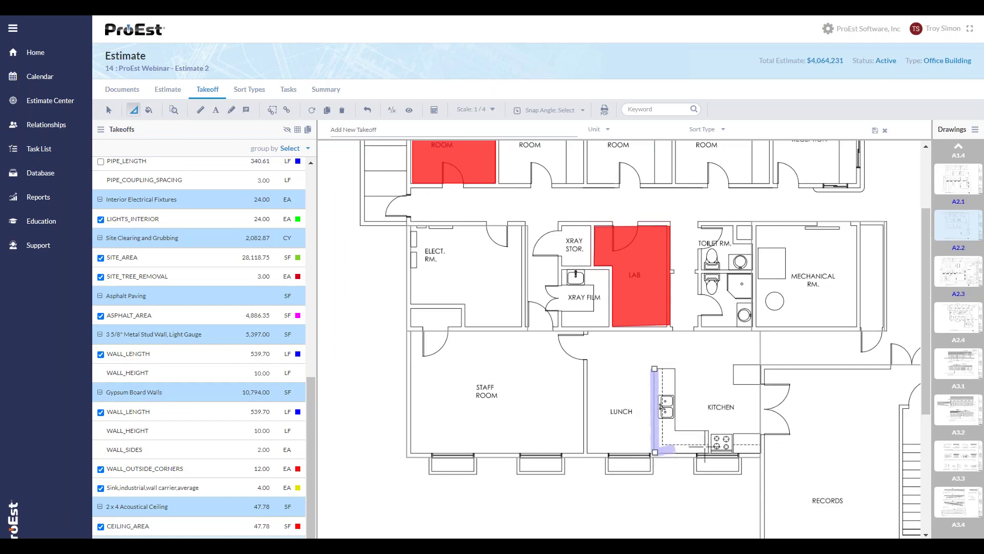
double_click(760, 450)
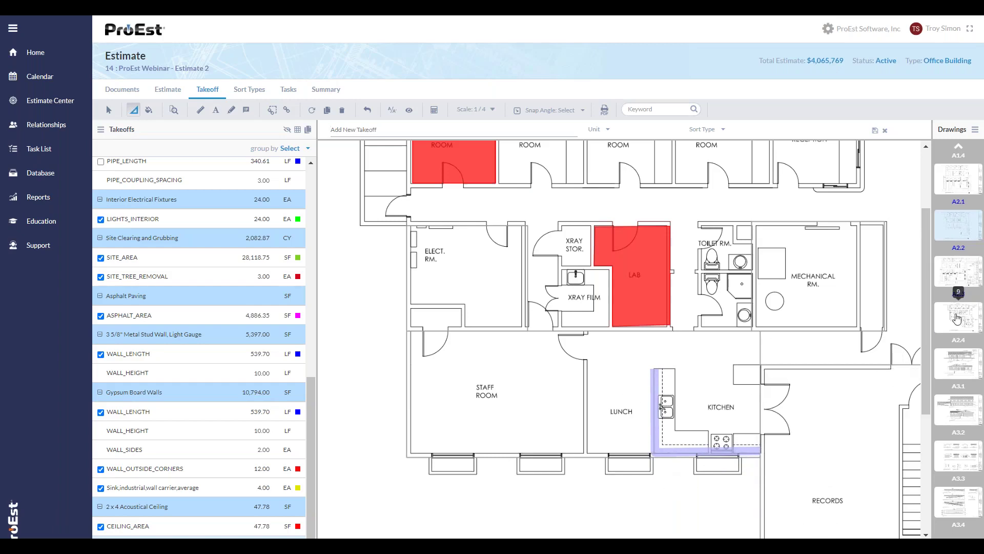
Look through drawings L1.0, A1.1 and A1.2, and examine the existing takeoffs on the proposed site plan
scroll(967, 350, up, 5)
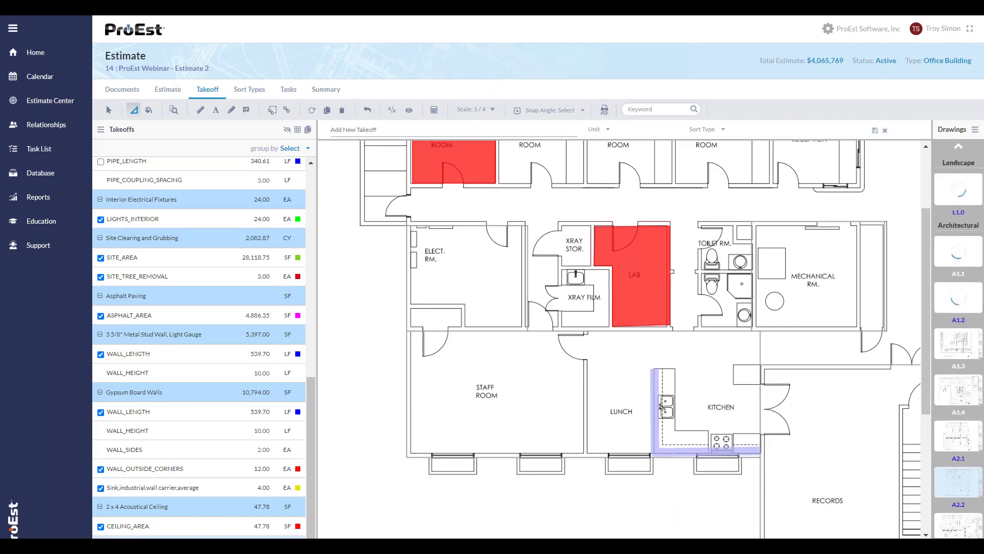
click(950, 206)
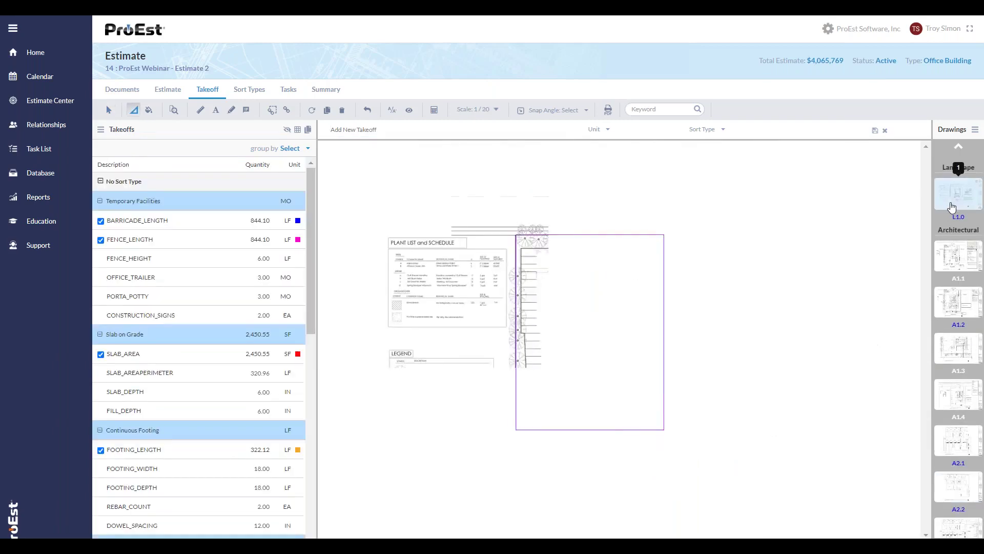
scroll(528, 296, up, 1)
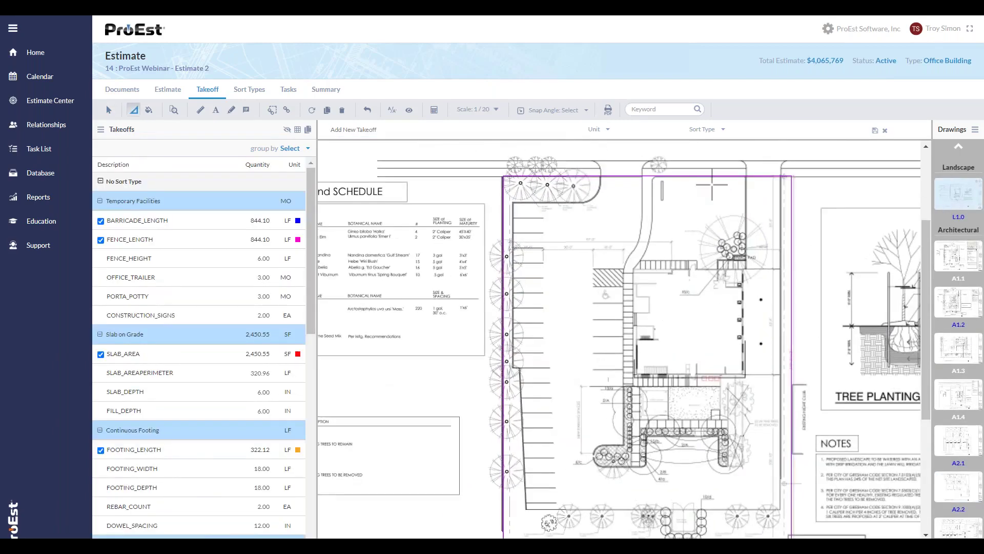
click(958, 255)
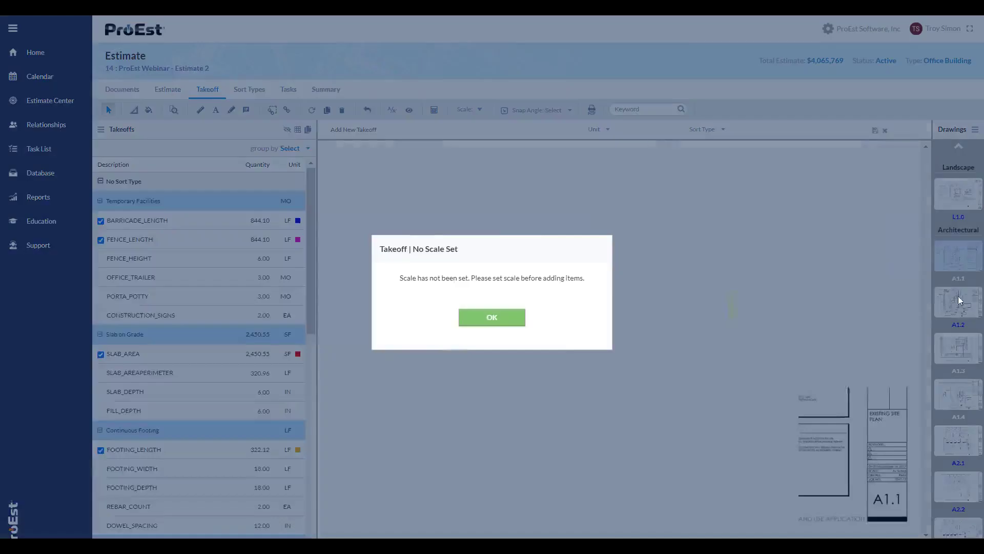
click(493, 317)
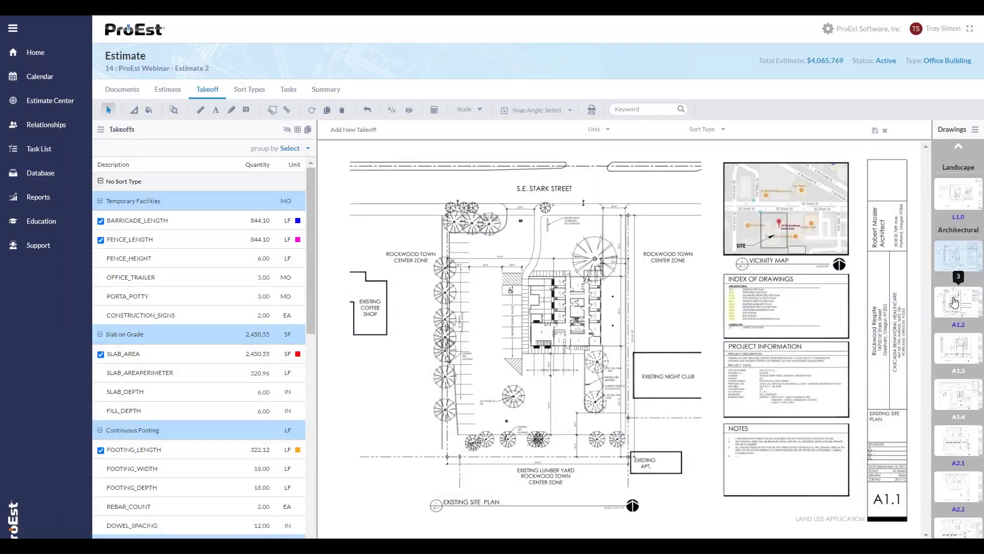
click(958, 303)
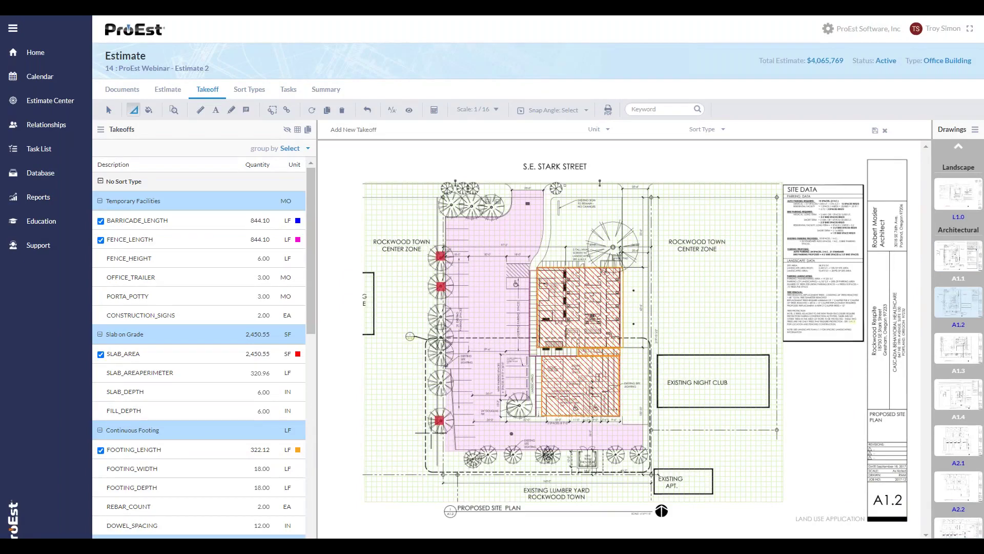
scroll(488, 226, up, 3)
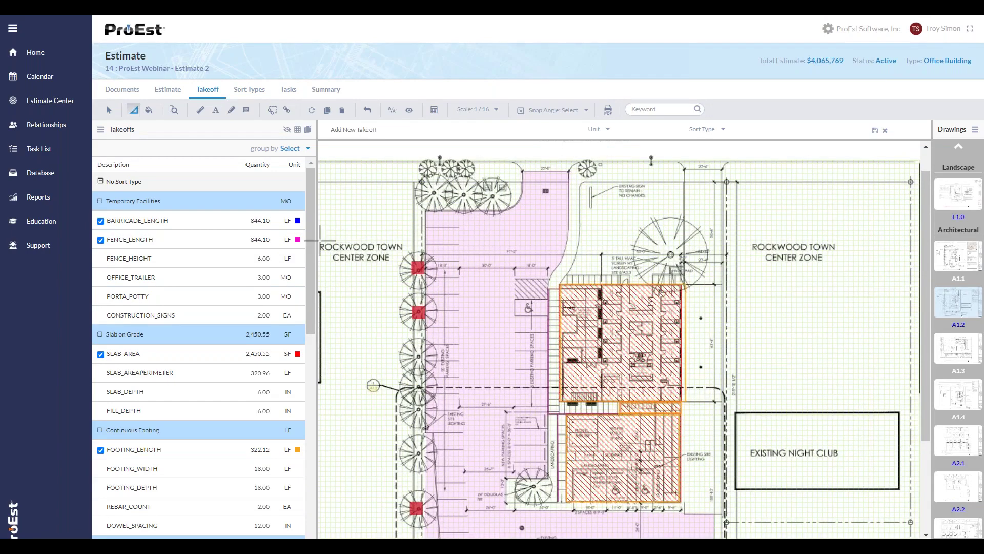
Examine the color, opacity, line style and sort type properties of the FENCE_LENGTH takeoff, leaving them unsaved
click(278, 240)
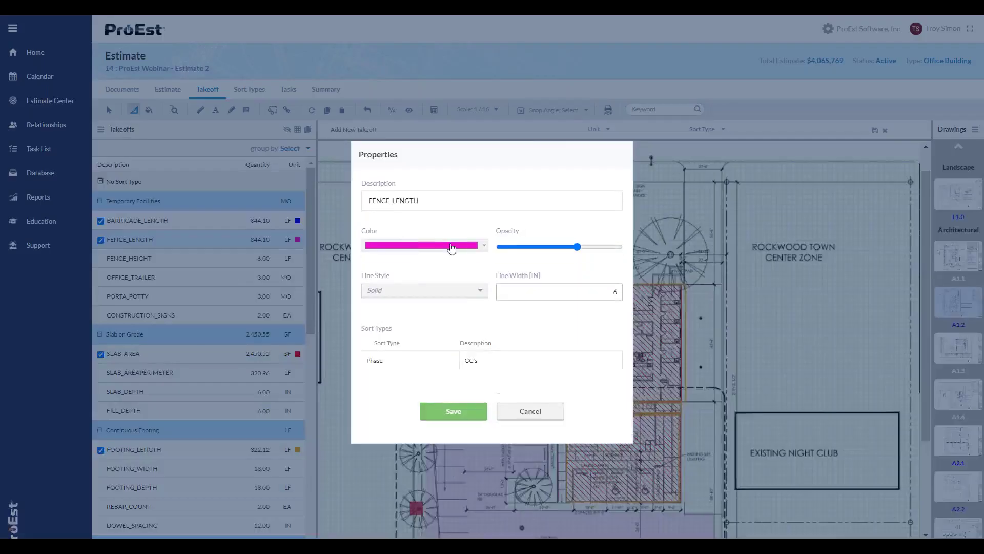
click(484, 246)
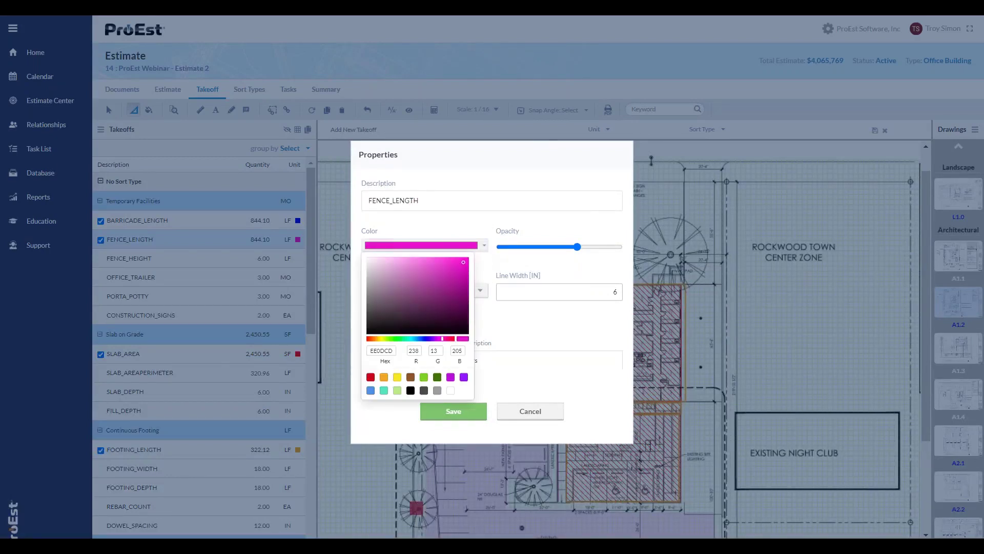
click(574, 263)
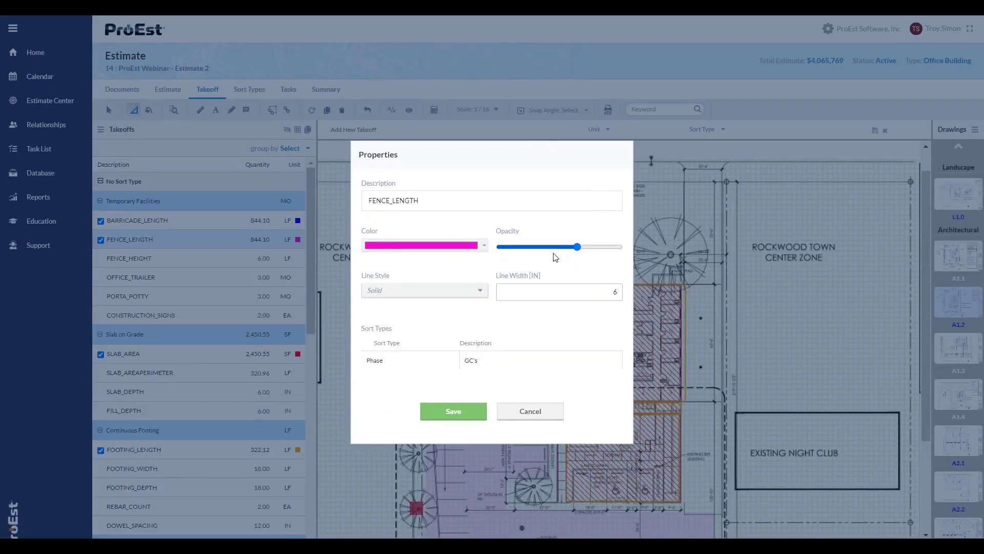
click(446, 291)
click(502, 353)
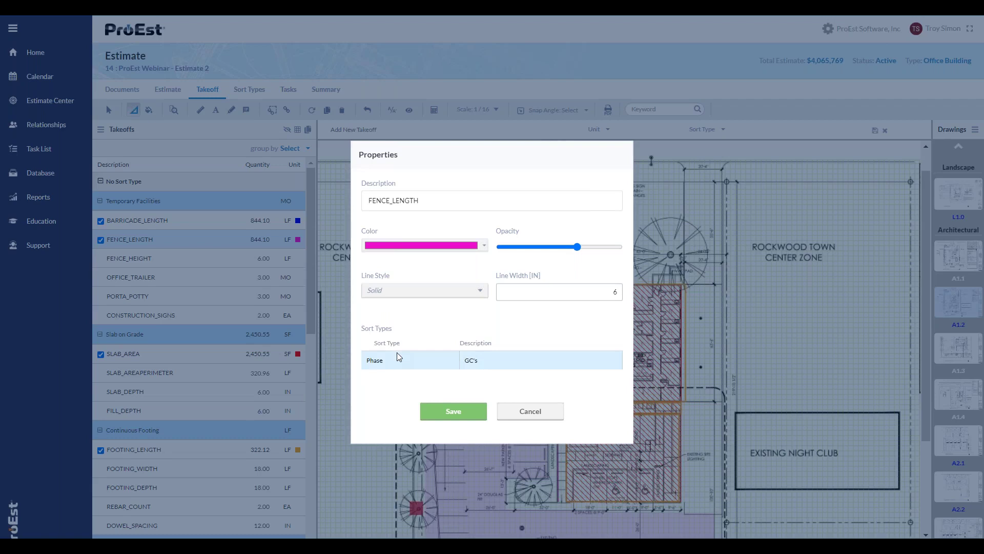
click(519, 419)
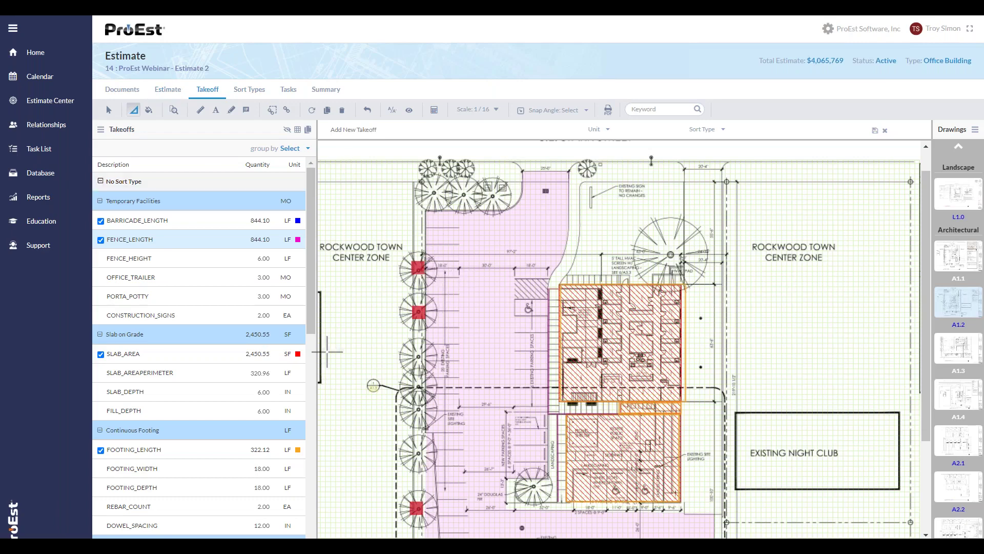
Look through the rest of the takeoff list and the line items under each assembly in the estimate
scroll(218, 519, down, 10)
scroll(218, 519, down, 1)
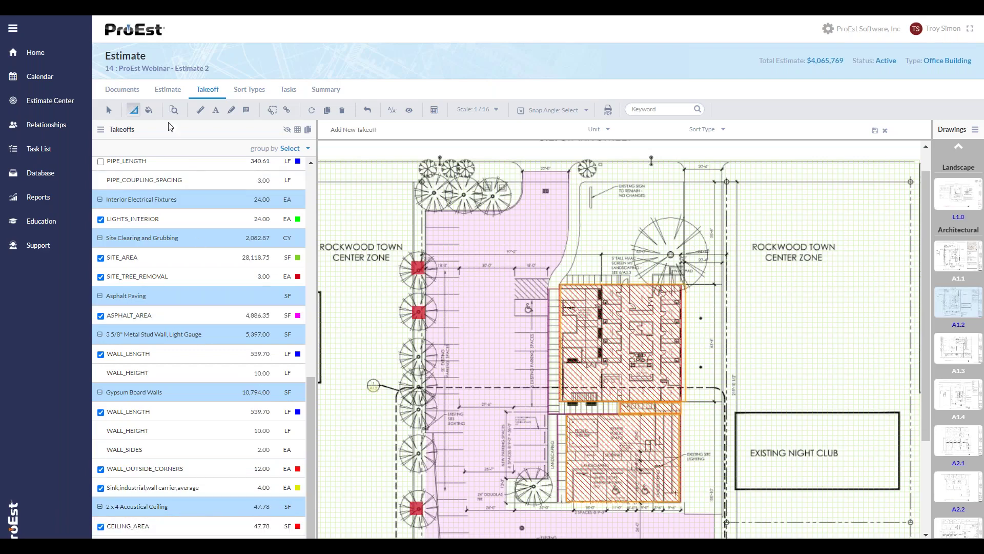
click(171, 92)
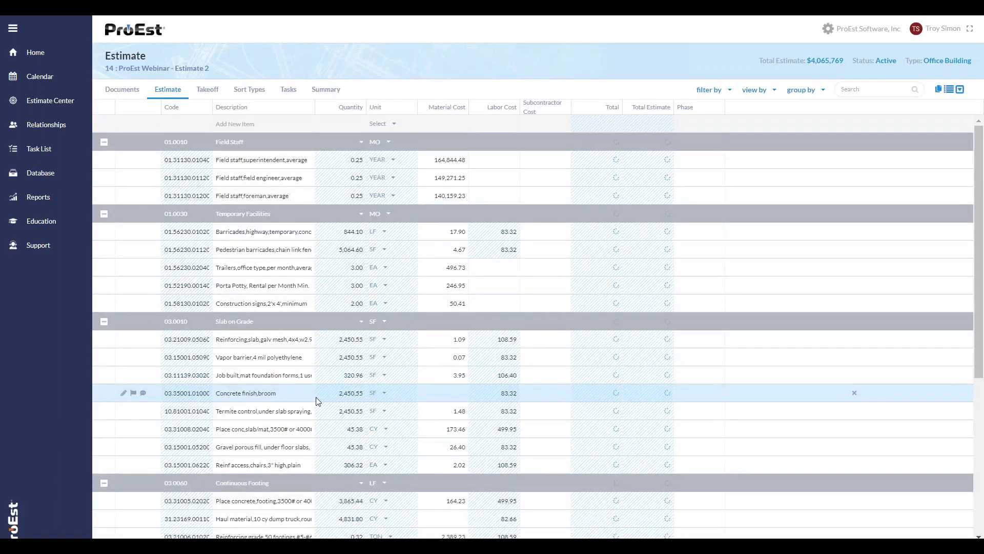
scroll(310, 409, down, 5)
scroll(309, 409, down, 8)
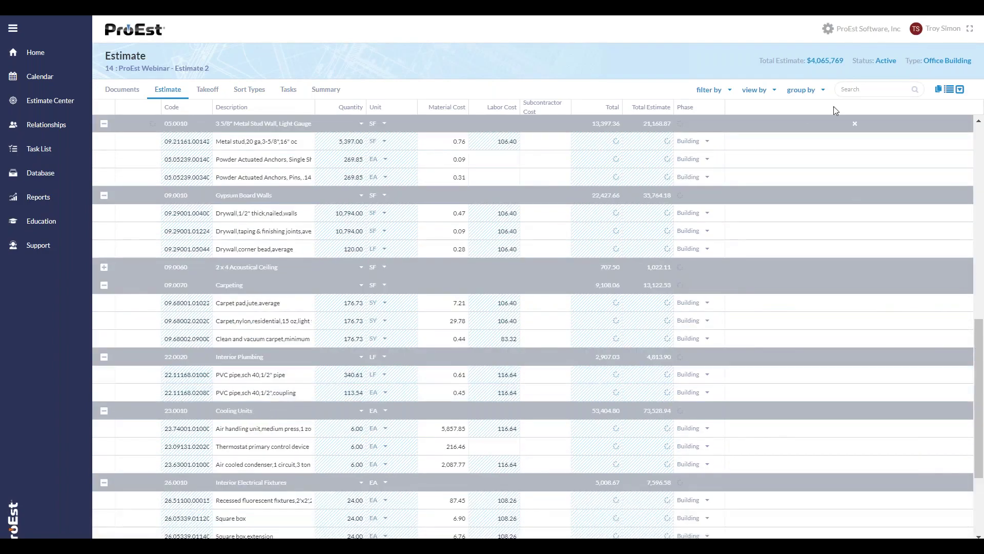
Group the estimate by Divisions and expand the FINISHES division to view its items
click(822, 90)
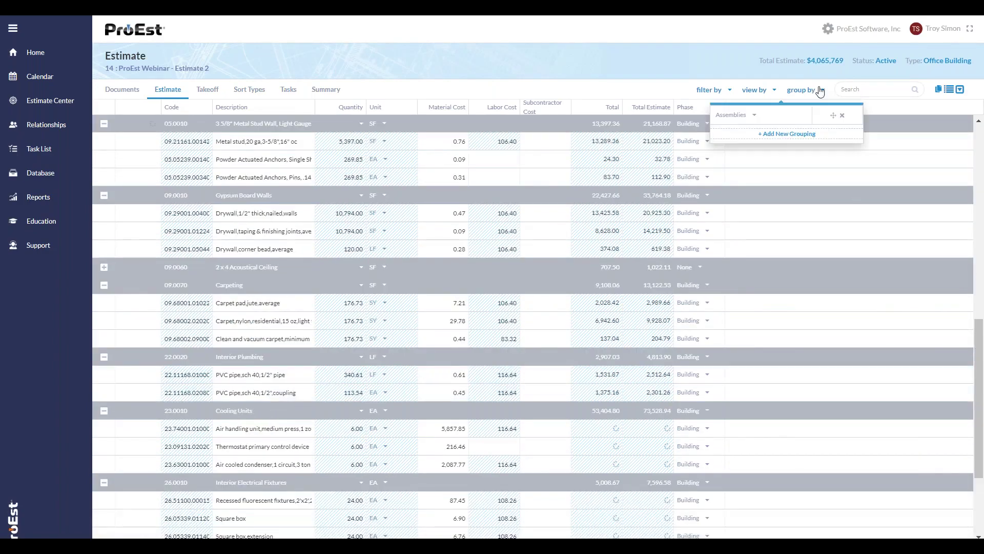
click(754, 115)
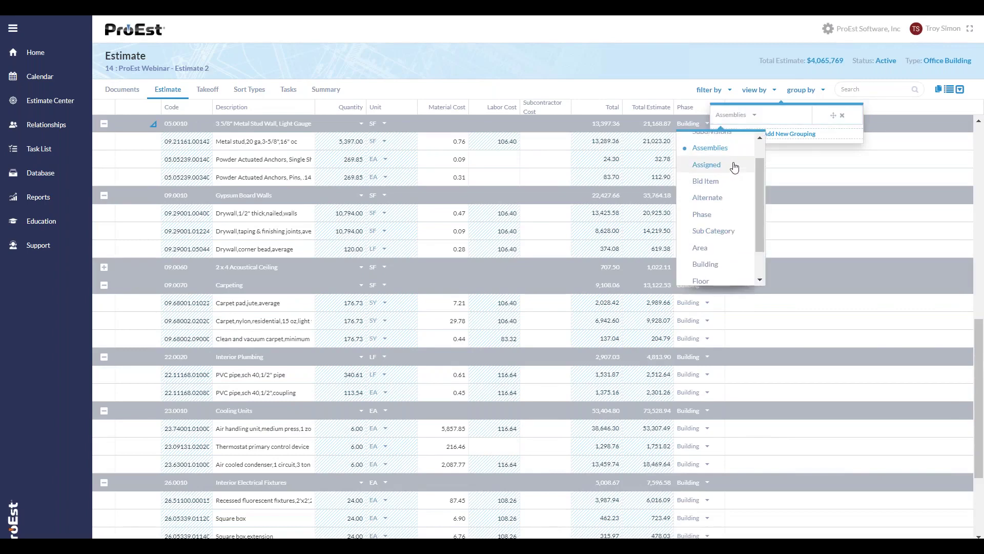
scroll(729, 154, up, 2)
click(707, 141)
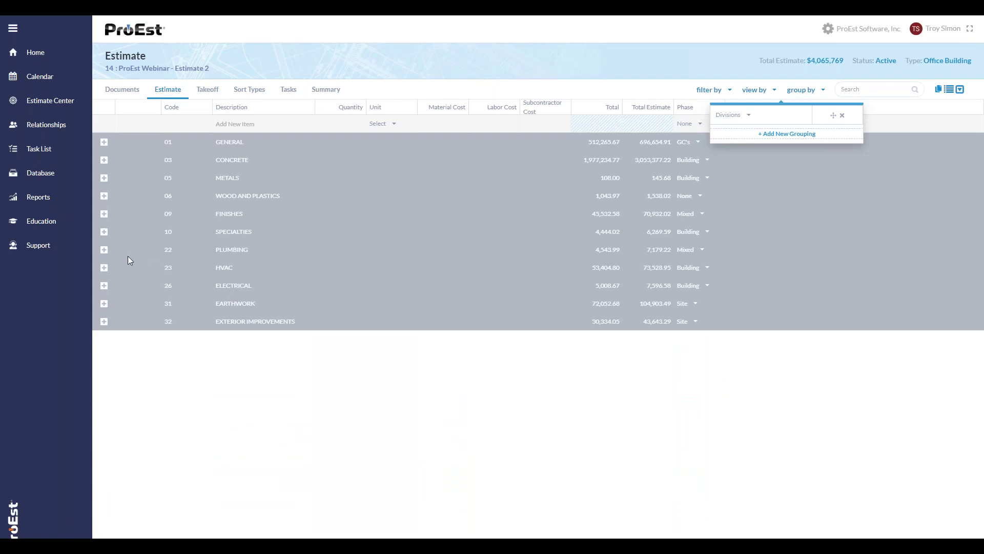
click(105, 215)
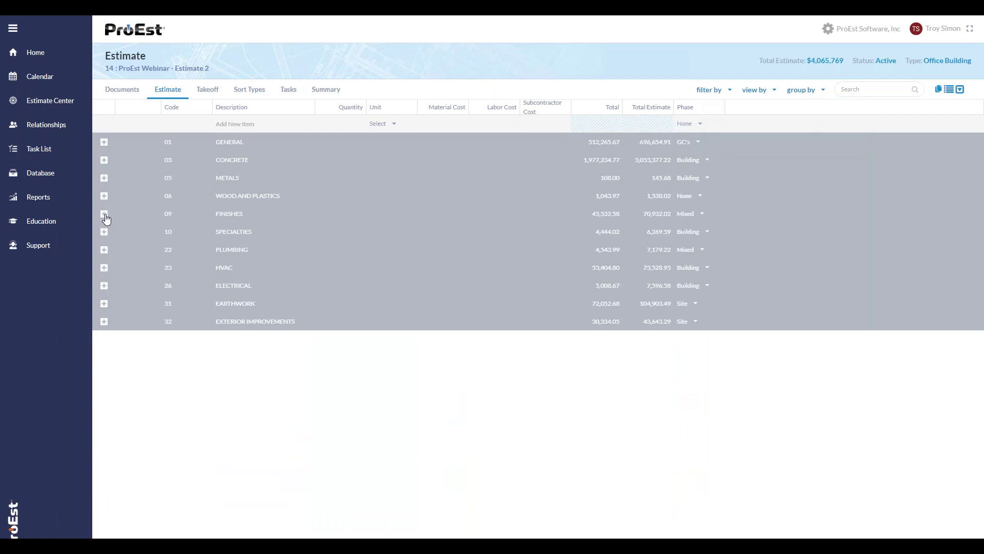
click(104, 214)
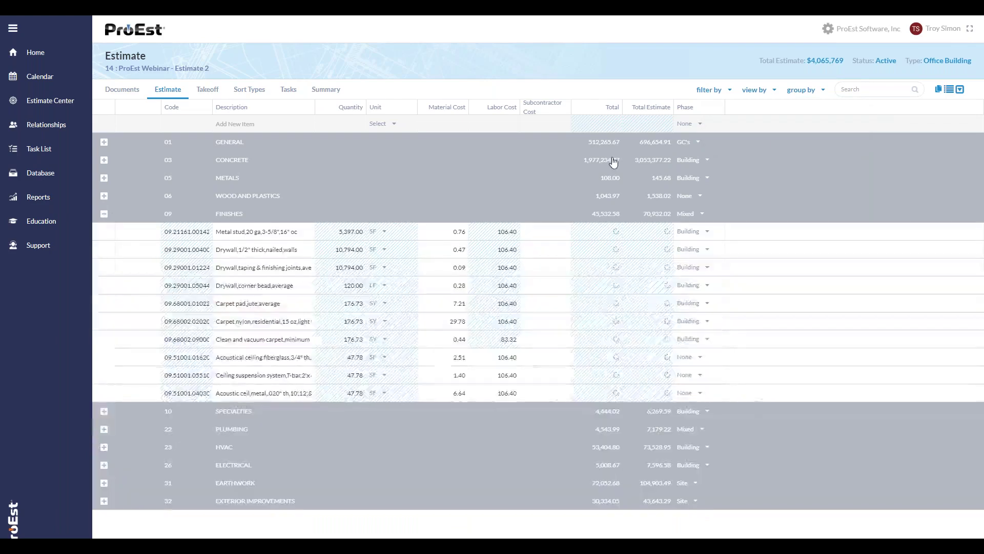
Group the estimate by Assemblies and expand the 2 x 4 Acoustical Ceiling assembly
click(822, 90)
click(733, 115)
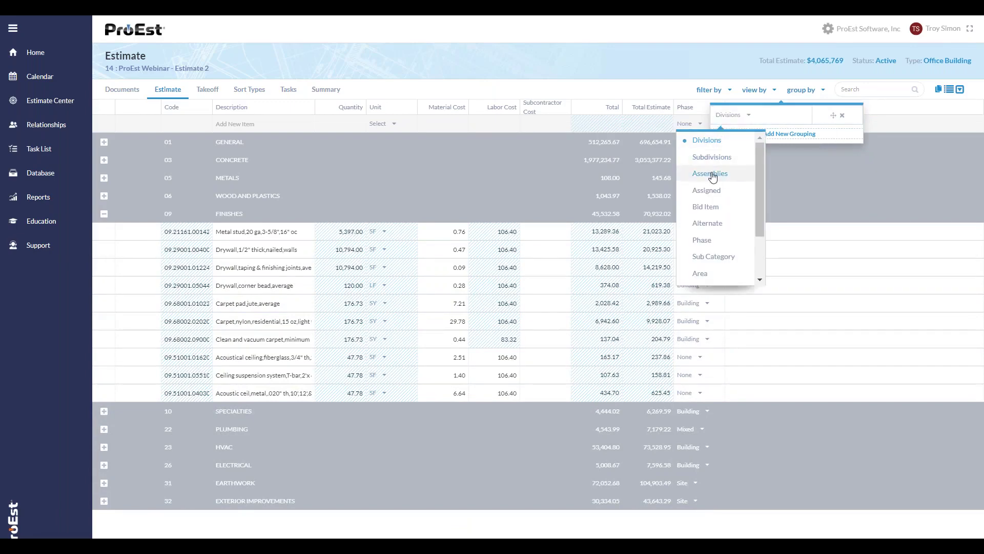
click(697, 170)
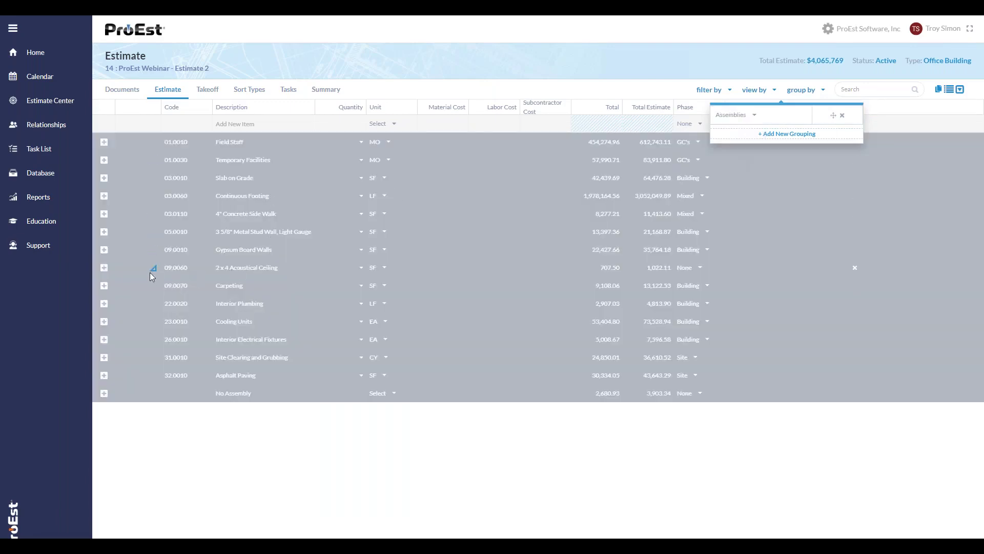
click(104, 269)
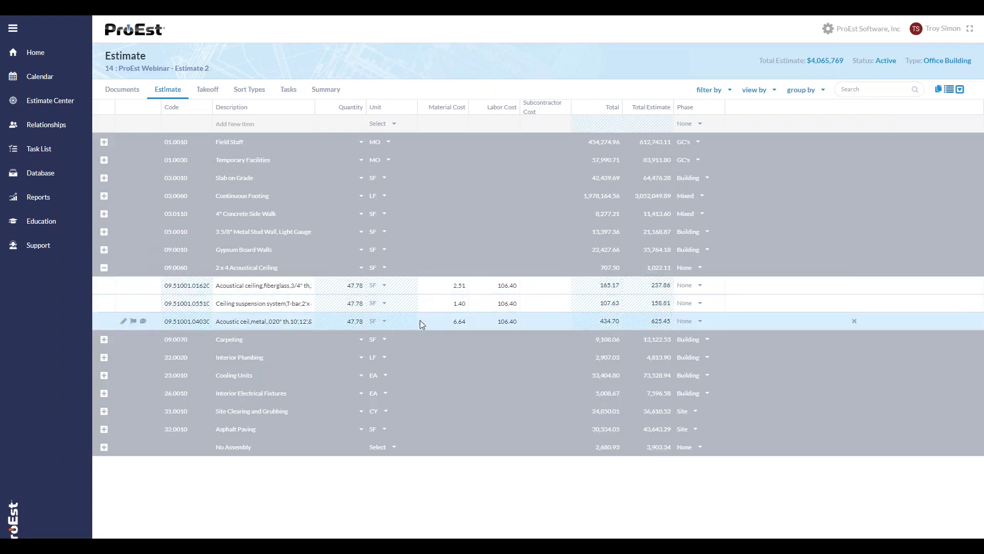
Set the subcontractor cost of the "Acoustical ceiling,fiberglass,3/4" th,2'x 4'" item to 75.00 and return to the estimate
click(124, 287)
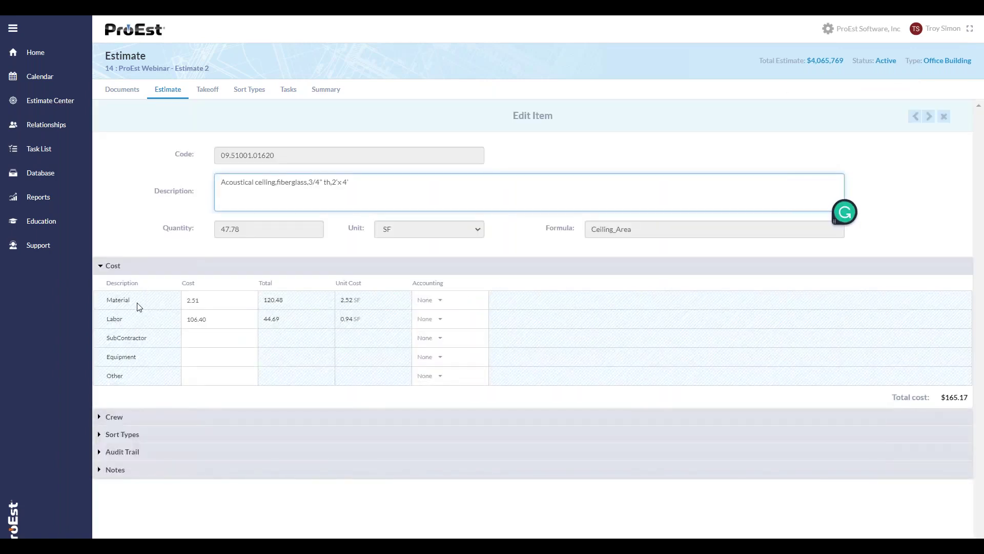
click(137, 307)
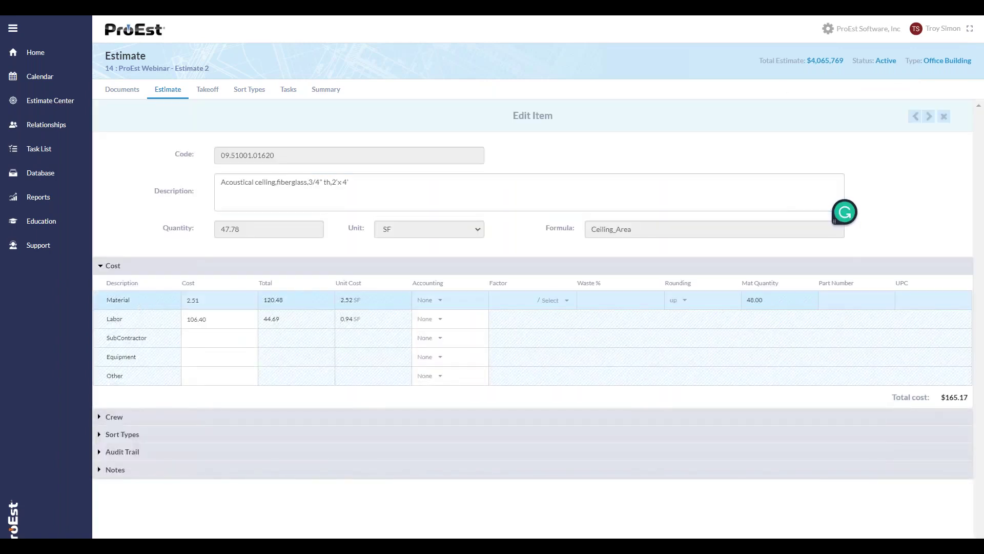
click(215, 304)
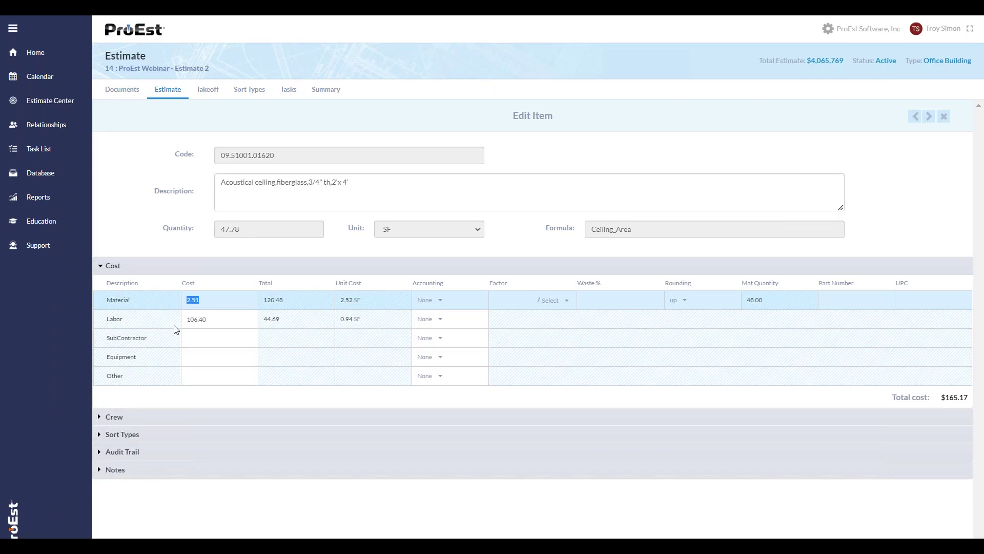
click(211, 338)
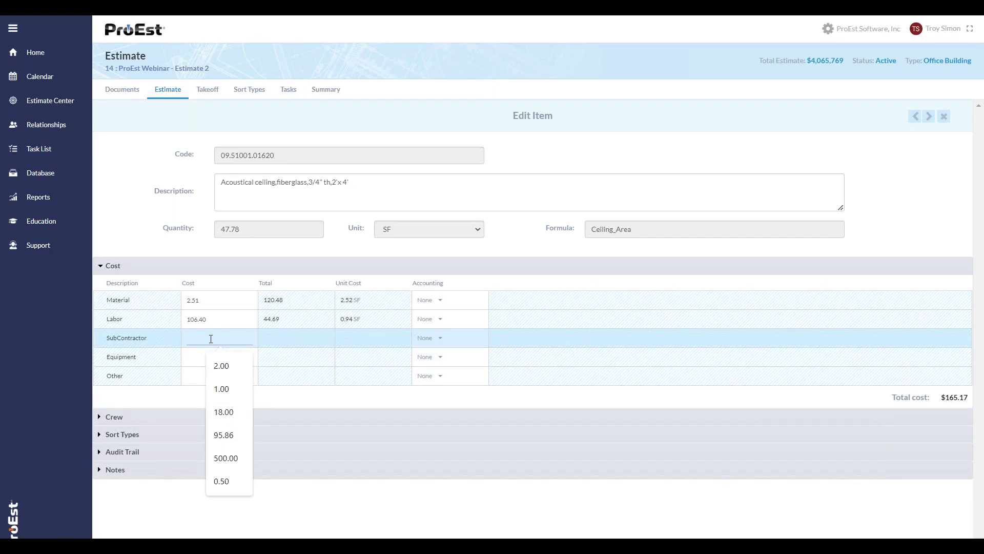
text(75)
click(277, 343)
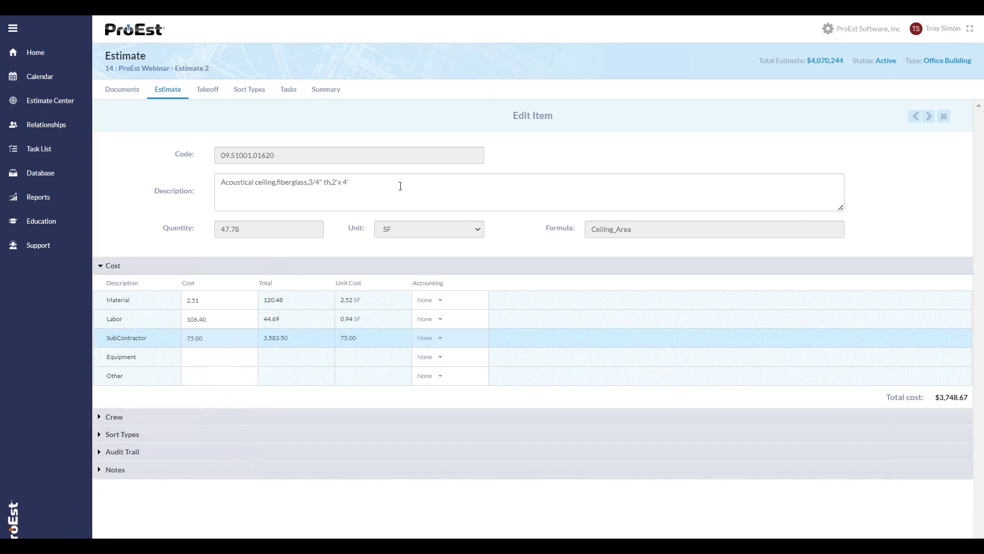
click(943, 121)
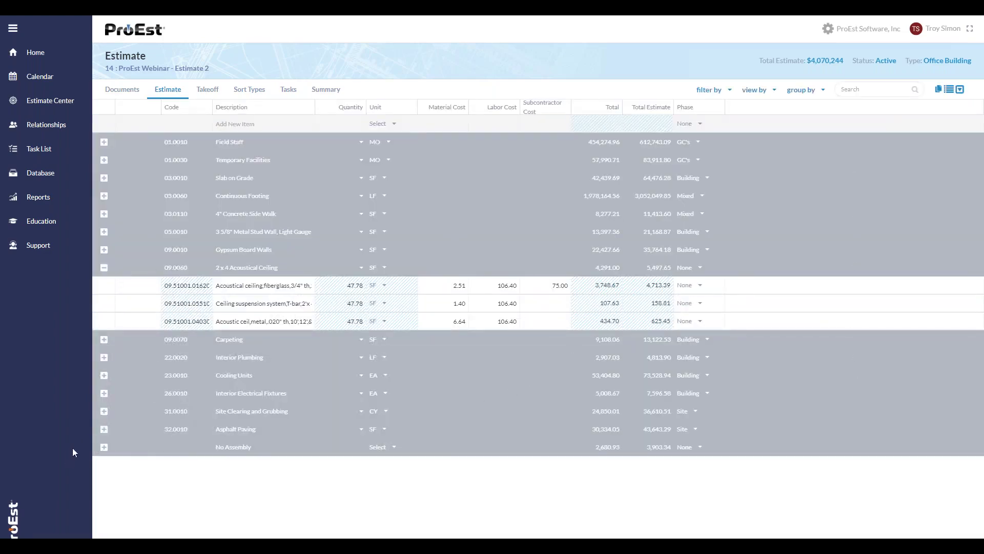
Expand the No Assembly and Slab on Grade groups, and browse the concrete categories offered as replacements for the slab's galv mesh reinforcing item
click(104, 447)
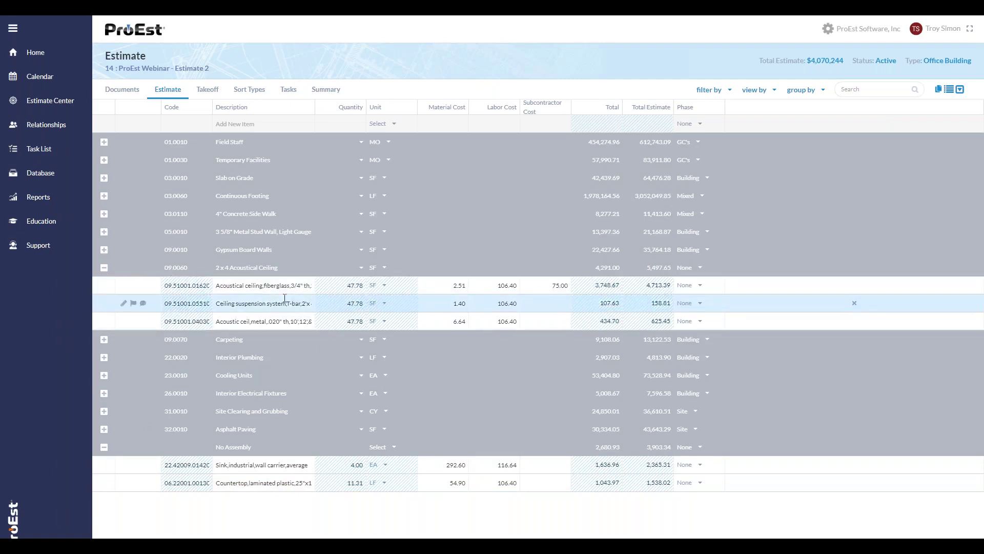
click(104, 178)
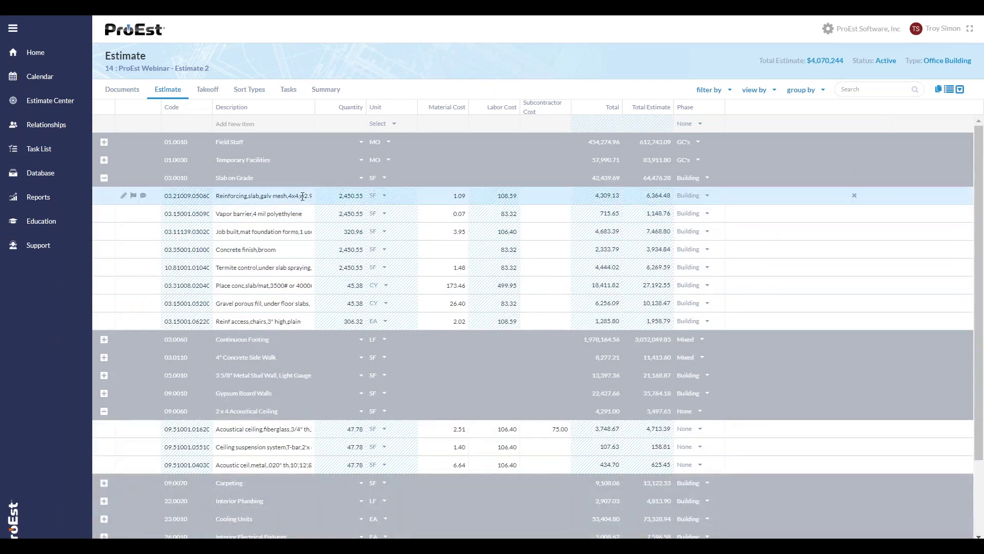
click(194, 196)
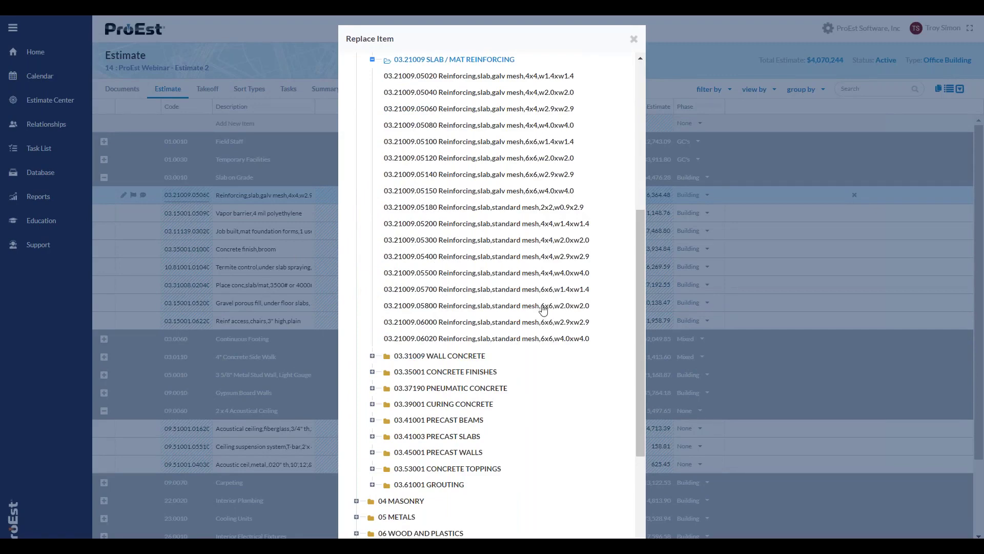
scroll(544, 310, up, 3)
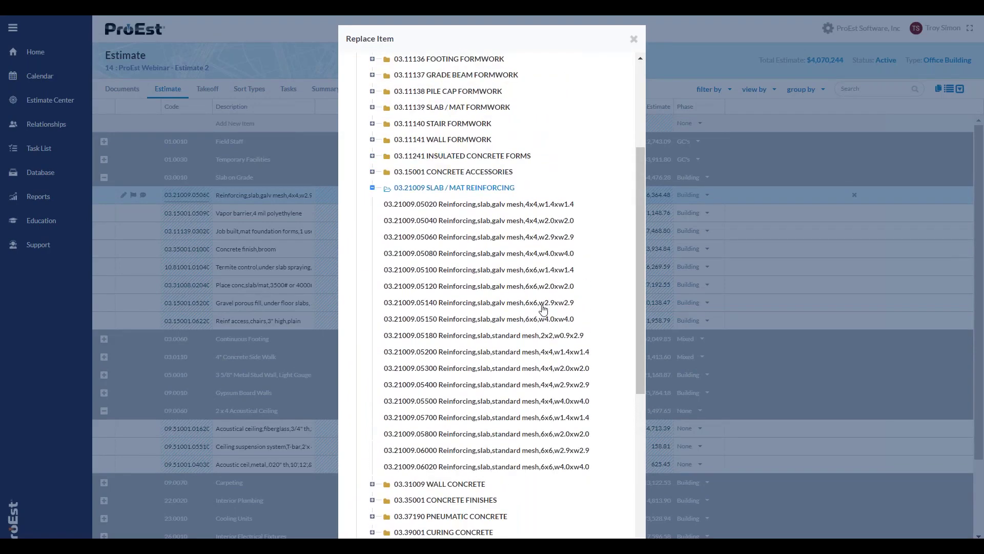
click(373, 188)
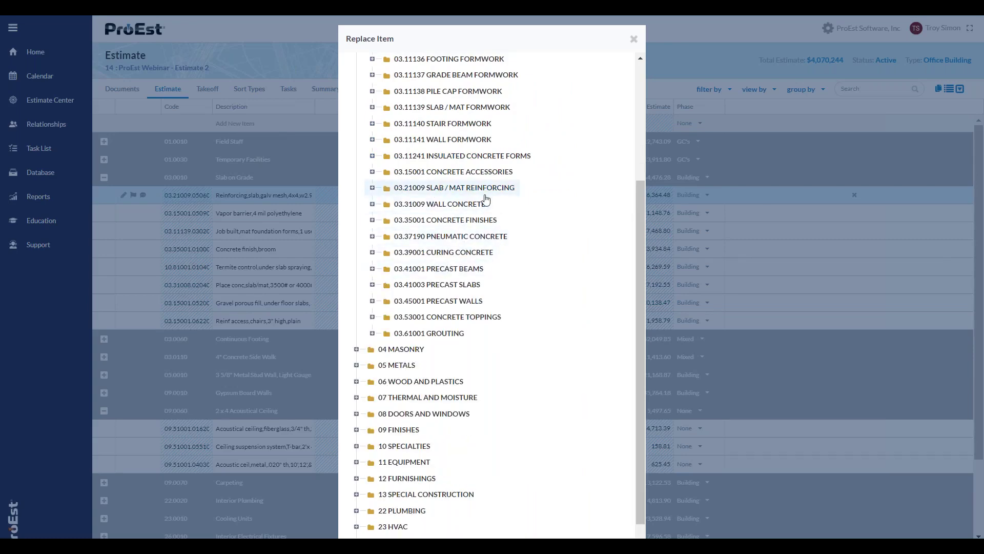
scroll(486, 200, up, 3)
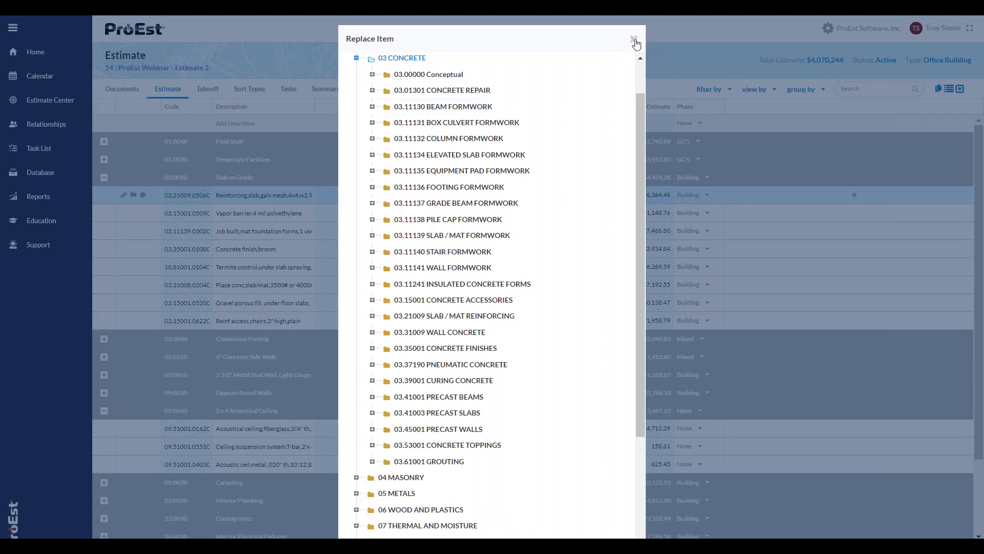
click(634, 41)
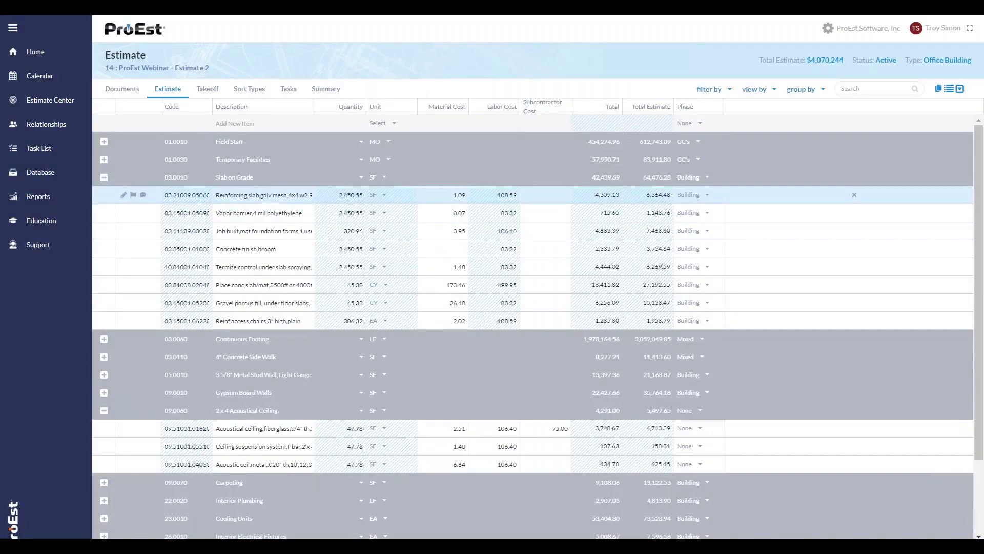
Replace the Slab on Grade galv mesh reinforcing item with 03.21009.06000 Reinforcing,slab,standard mesh,6x6,w2.9xw2.9
click(192, 197)
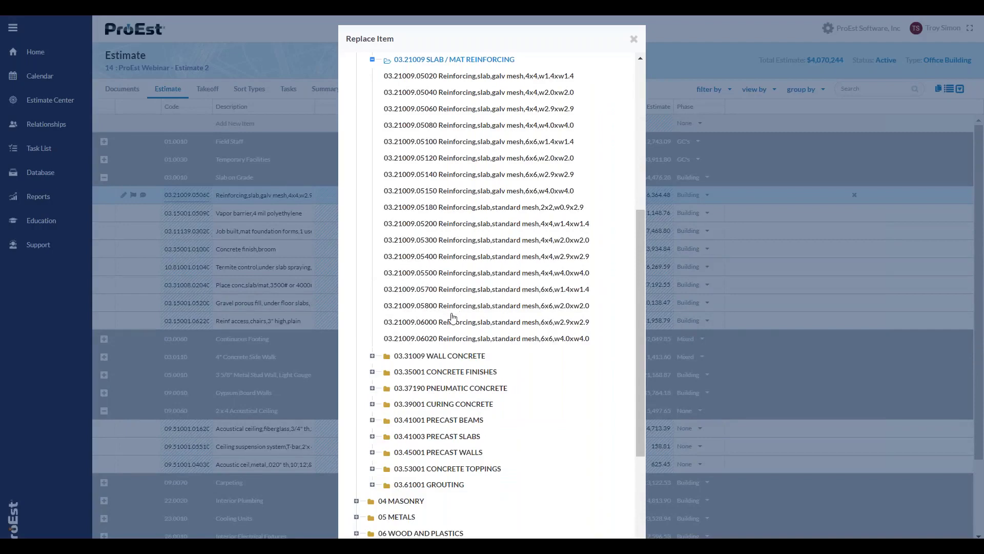
click(531, 331)
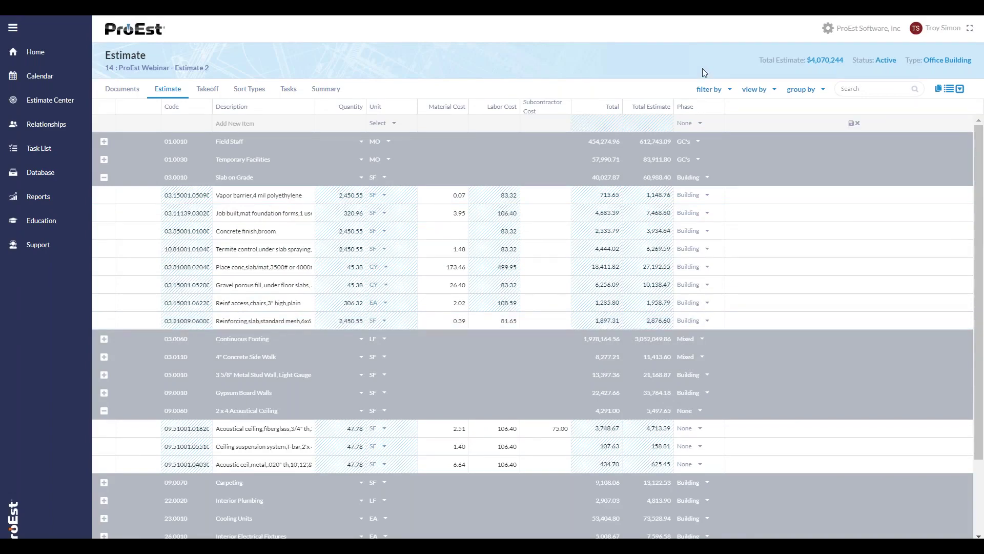
Group the estimate by Subdivisions instead of Assemblies
click(803, 92)
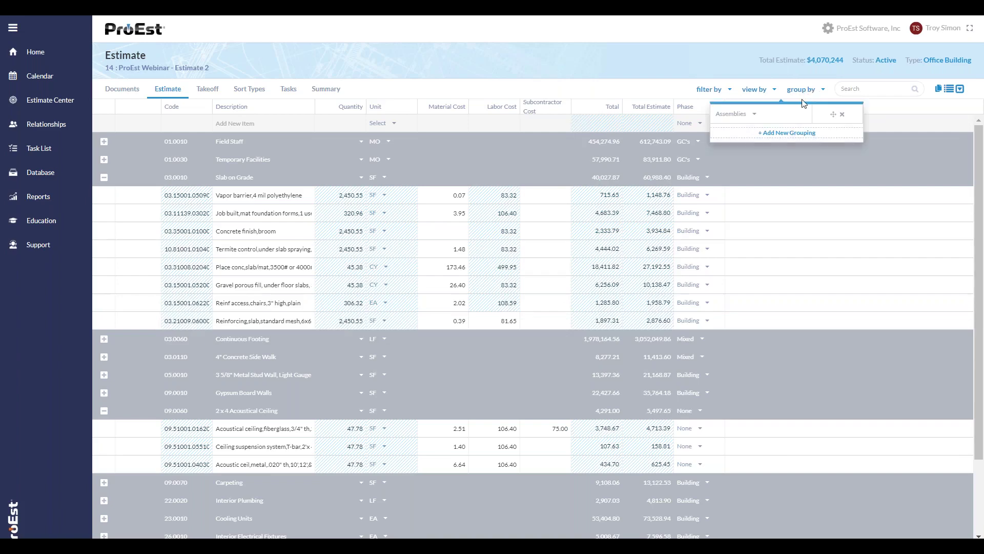
click(751, 115)
scroll(761, 153, up, 2)
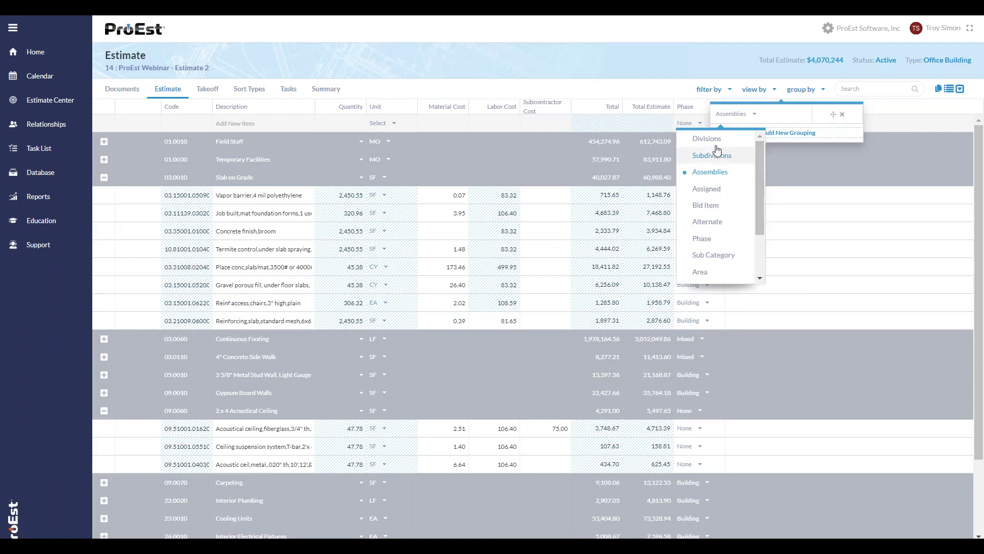
click(720, 156)
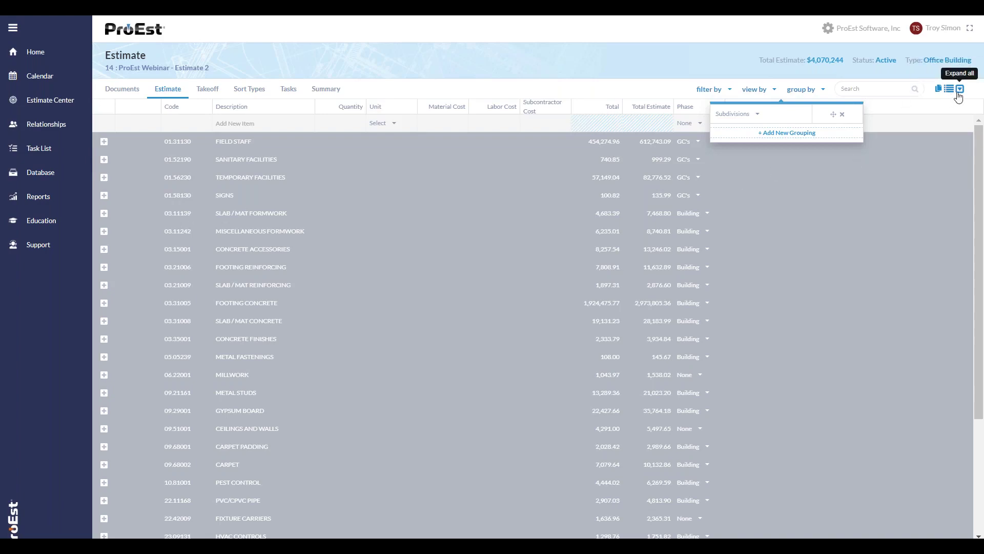
Change the estimate's grouping to Phase
click(749, 115)
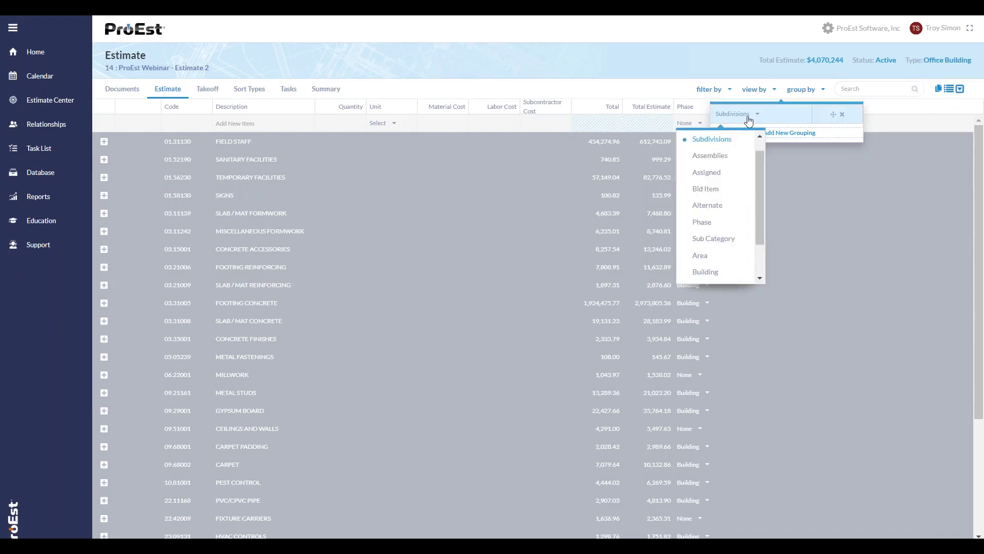
scroll(719, 145, up, 1)
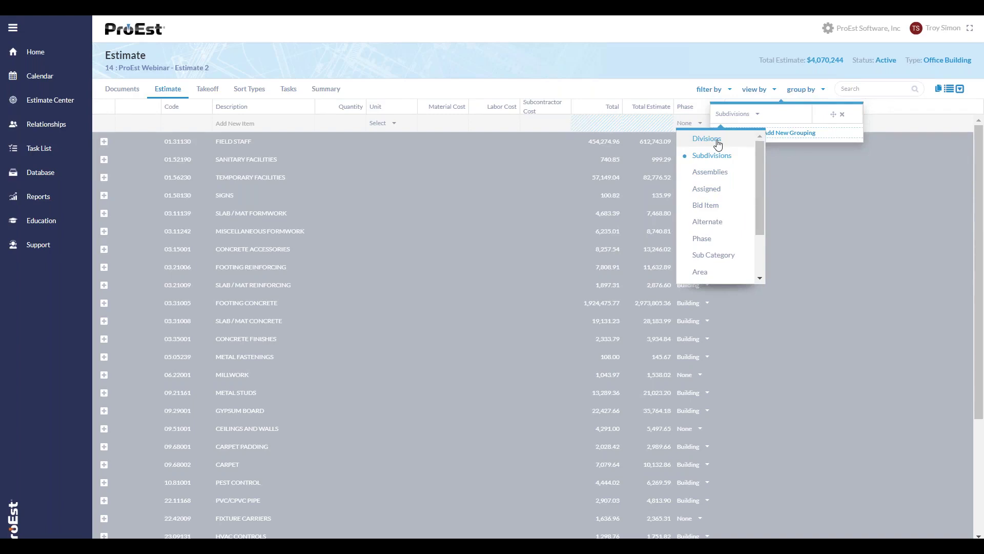
click(707, 239)
click(807, 94)
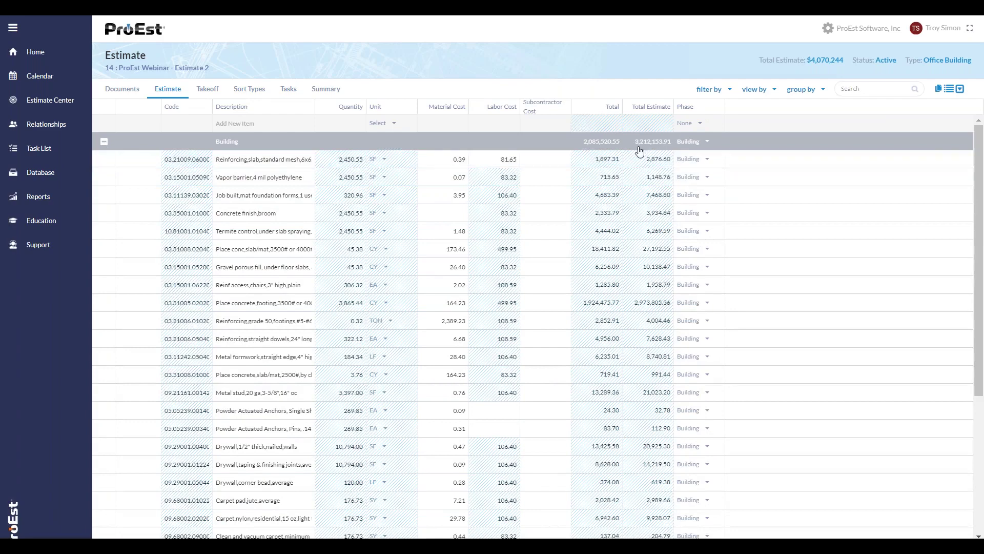
Collapse the Building group and assign the No Sort Type group to the Building phase
click(104, 142)
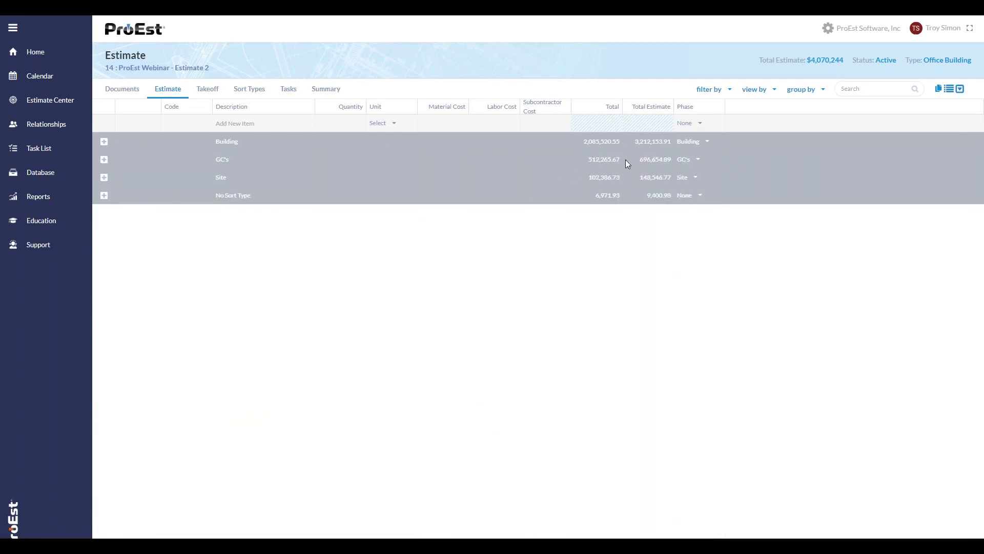
click(696, 200)
click(685, 231)
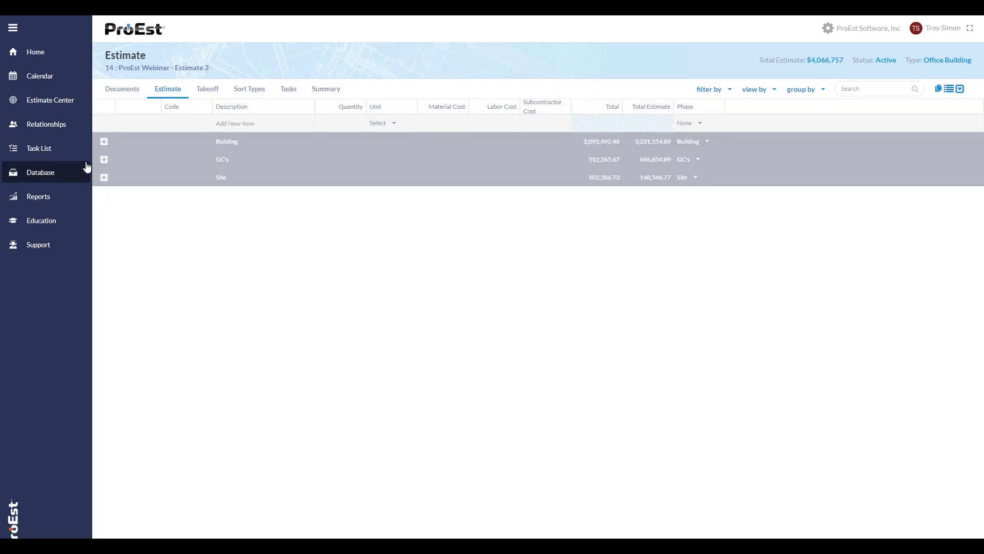
Review the estimate's sort types, return to the estimate and expand all phase groups
click(256, 87)
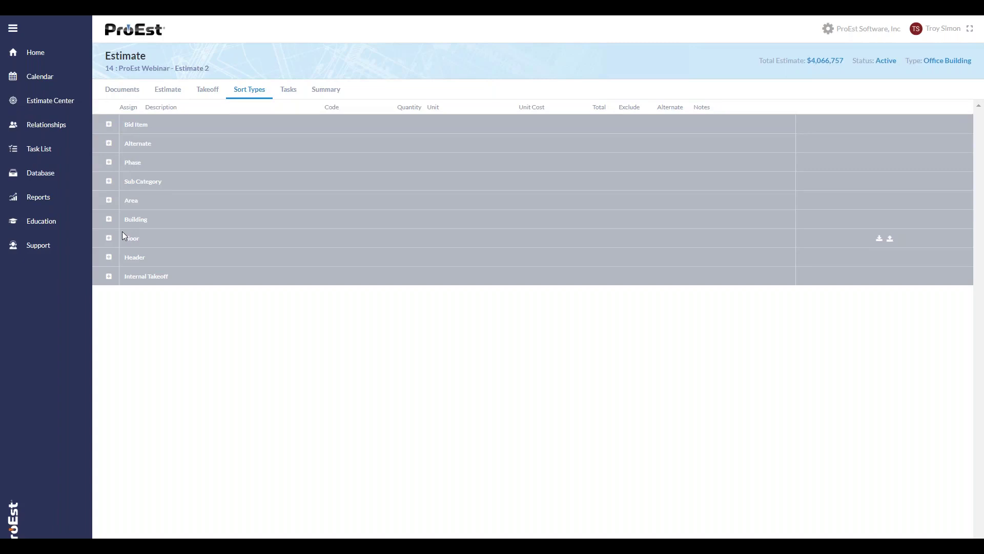
click(168, 92)
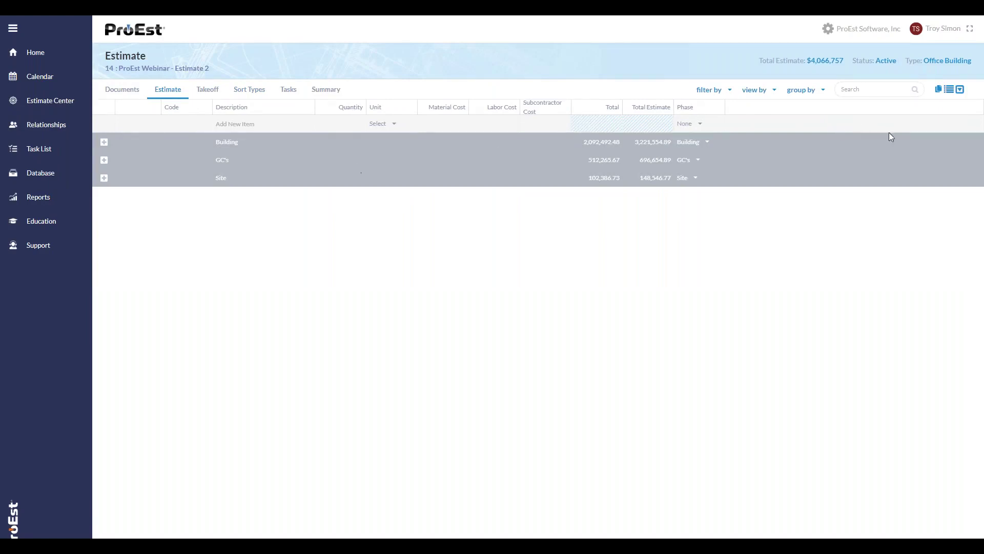
click(960, 91)
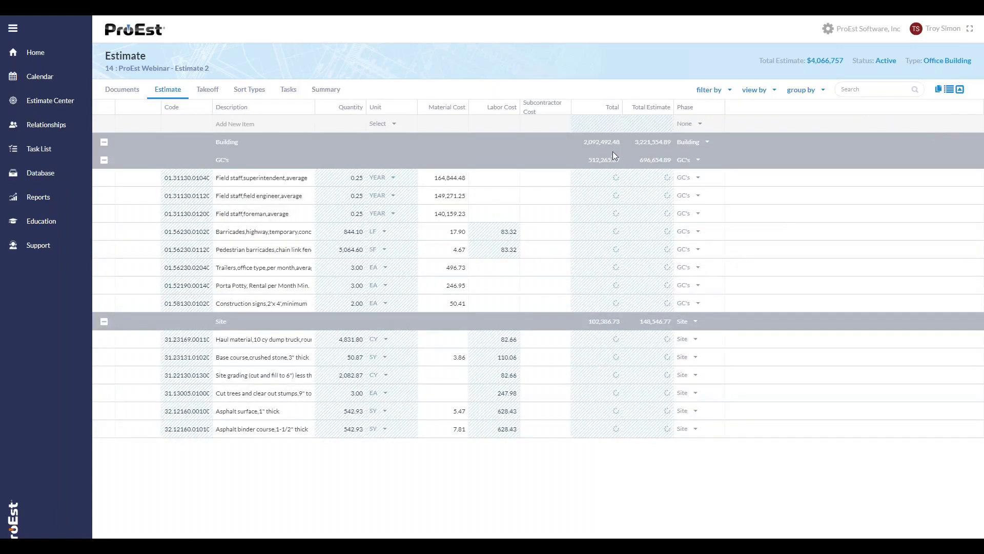
Search the estimate for "concrete" and open the material cost of the Place concrete,footing item for editing
click(853, 91)
text(concrete)
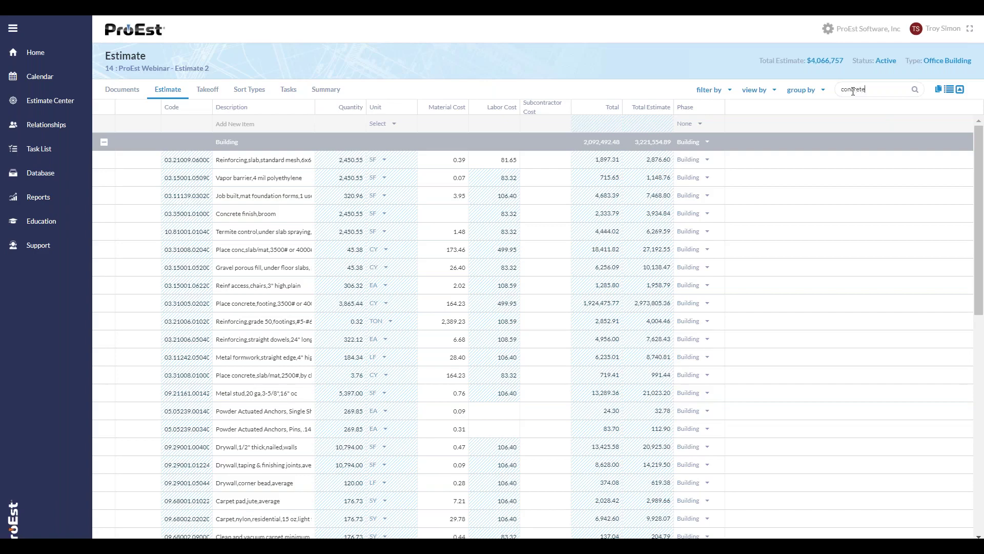
key(Return)
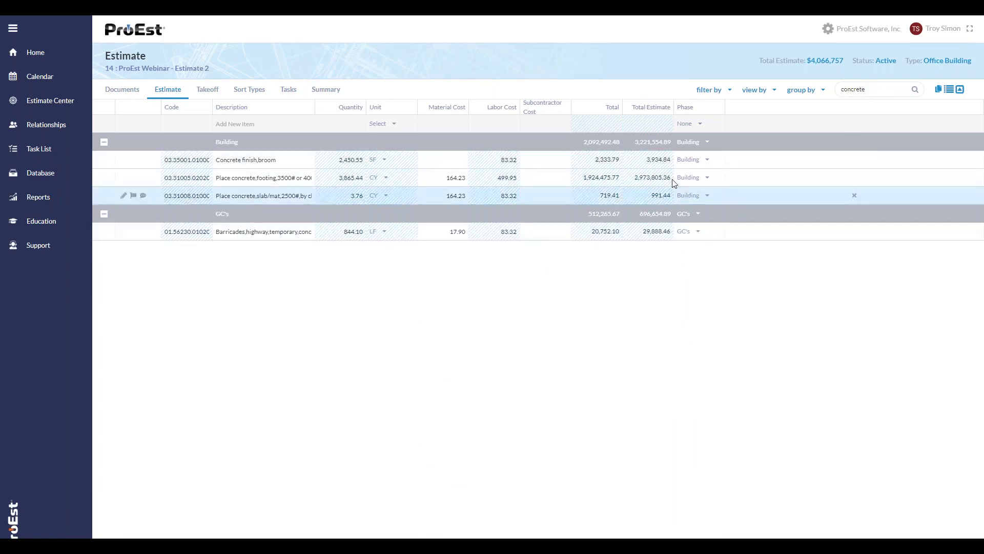
click(456, 177)
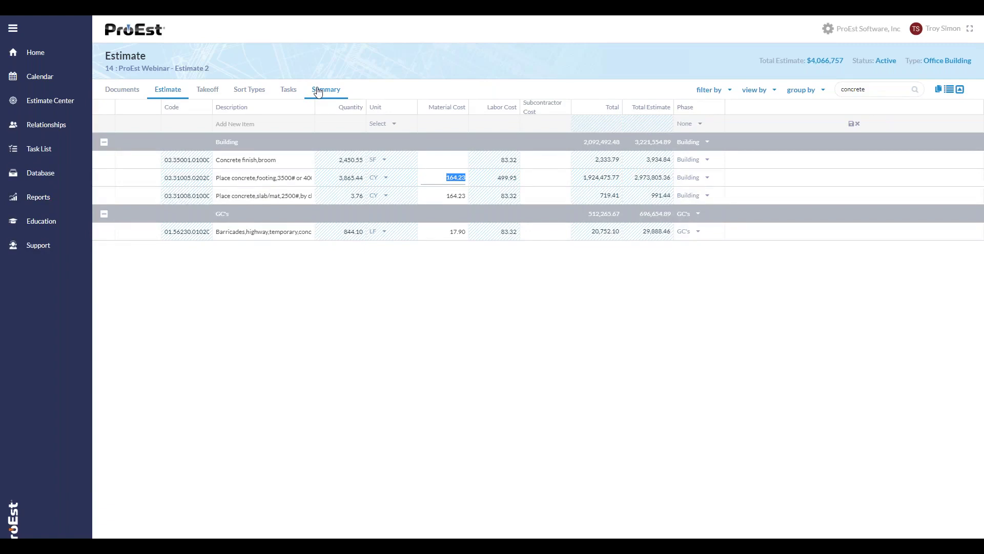
Look up database items matching "conc" in the new item's description, and clear the entry
click(232, 125)
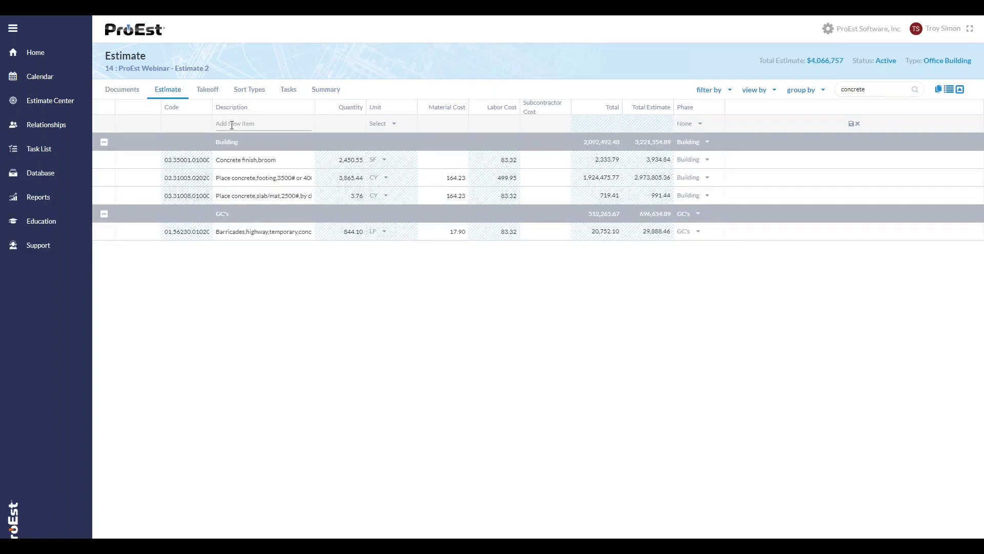
text(conc)
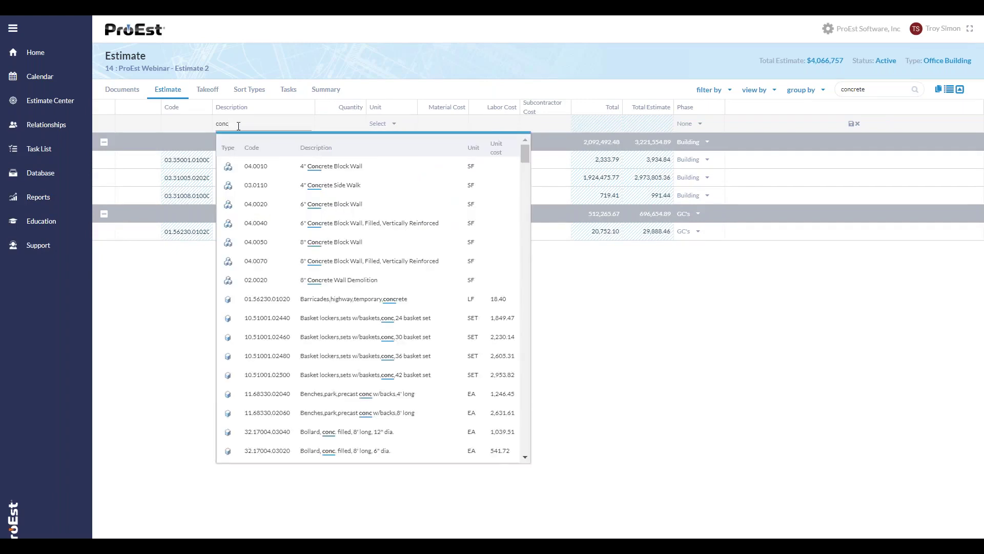
click(479, 61)
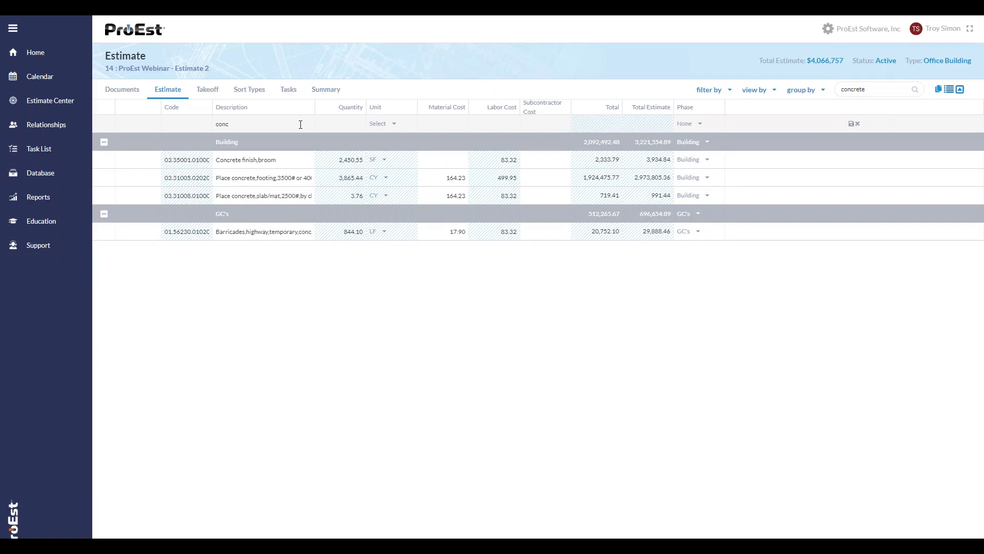
click(252, 124)
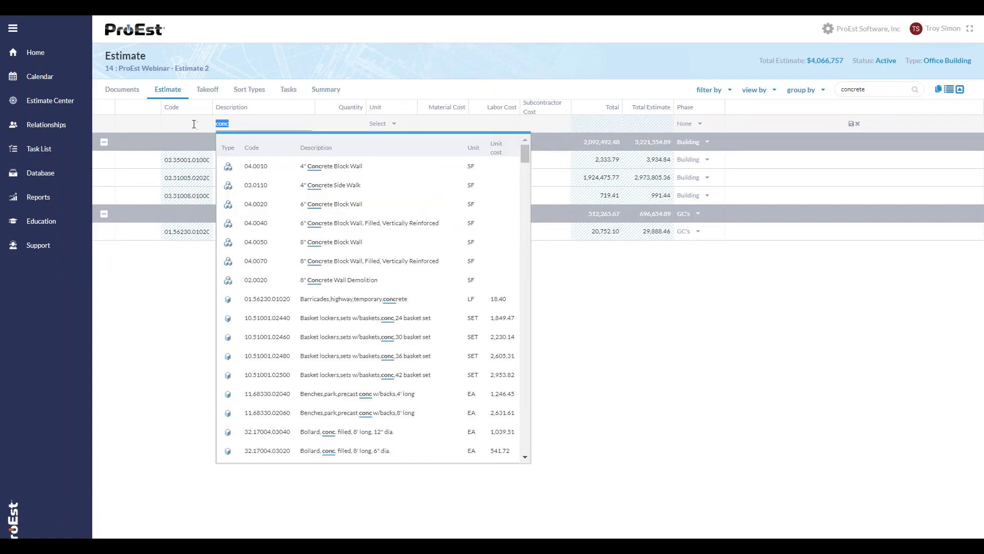
key(BackSpace)
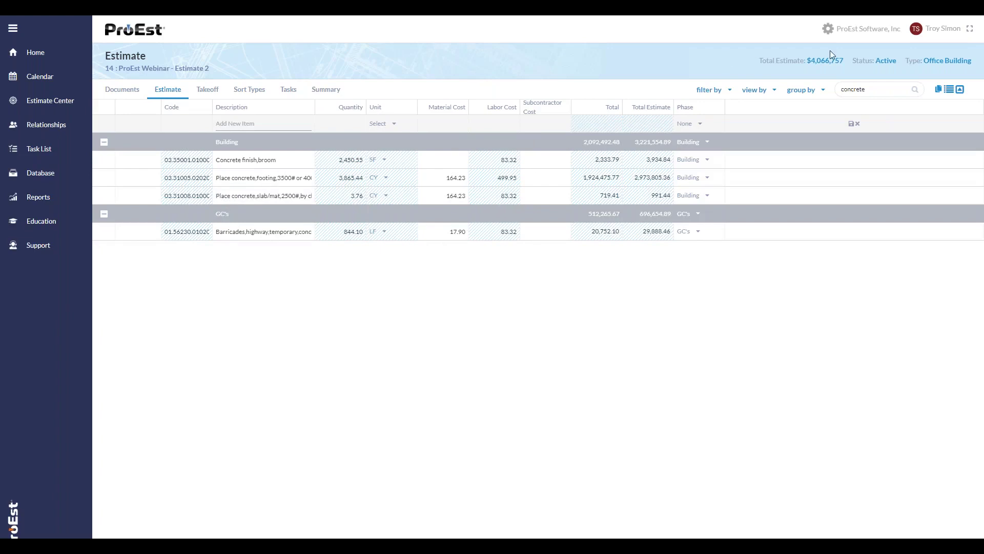
Open the estimate's summary and open the Overhead markup percentage for editing
click(334, 93)
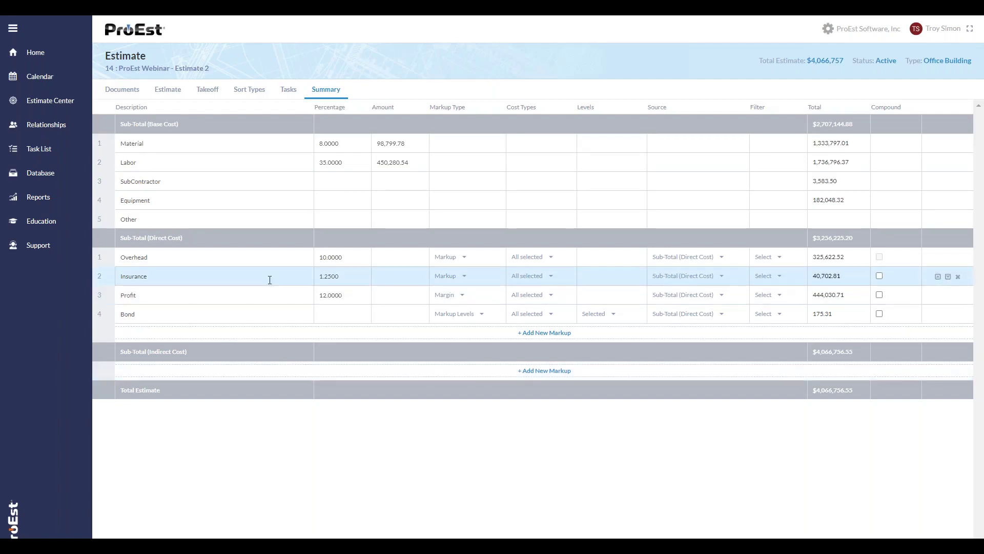
click(349, 258)
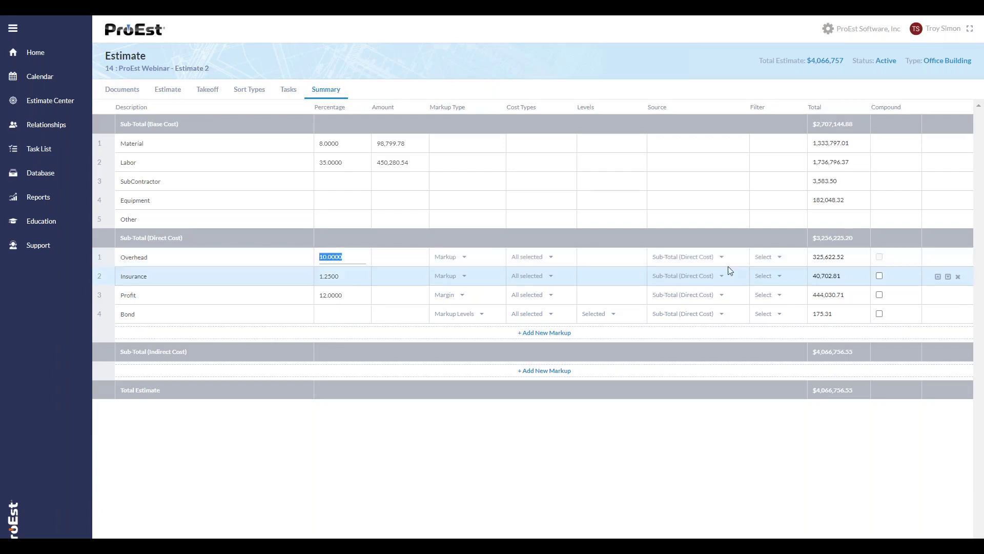
Rename the Overhead markup as GC's Overhead and filter it to Division 01
click(122, 259)
text(GC's)
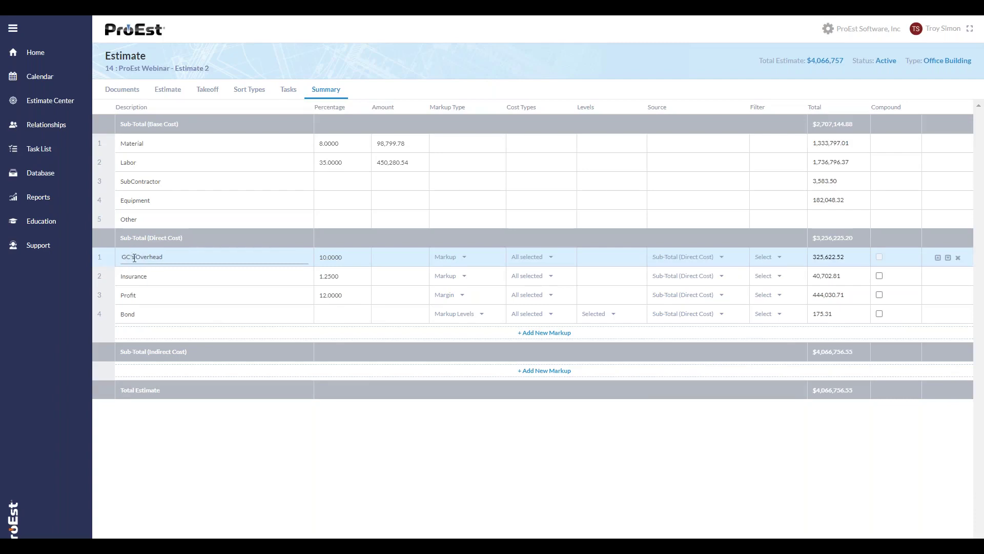
click(773, 258)
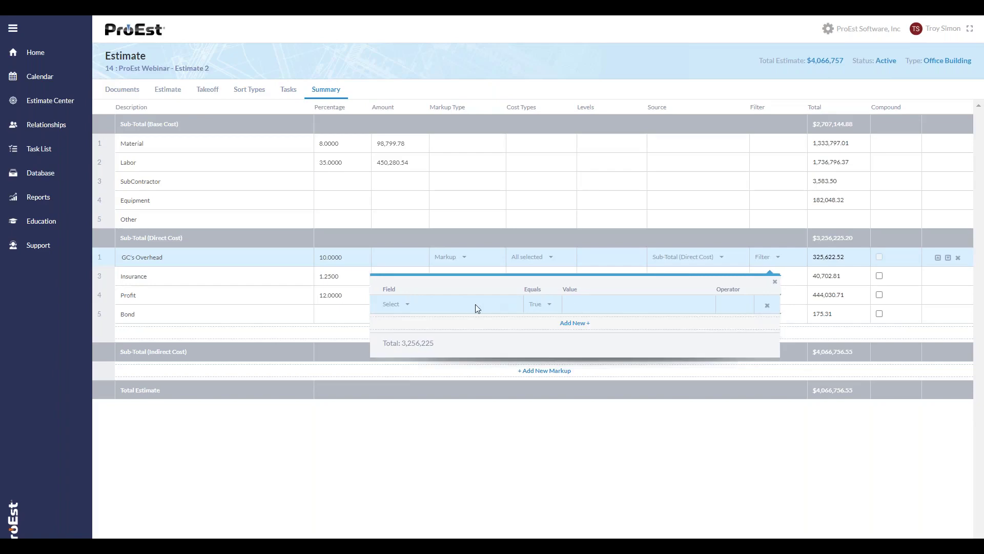
click(405, 305)
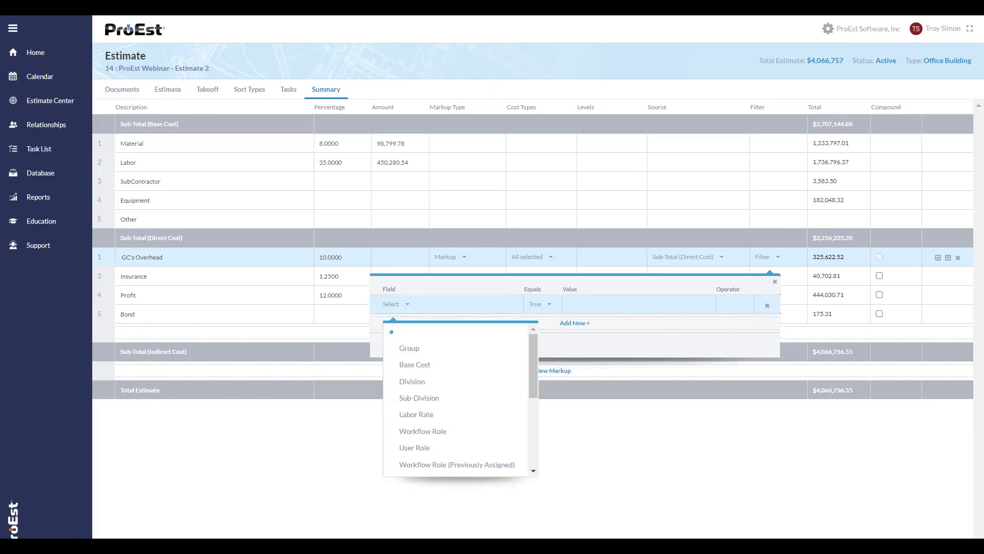
click(437, 385)
click(583, 303)
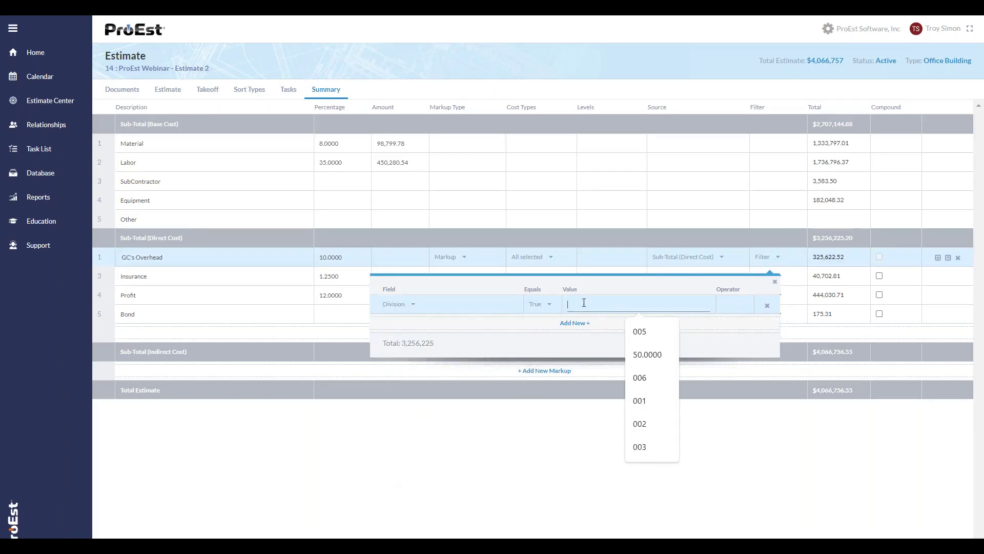
text(01)
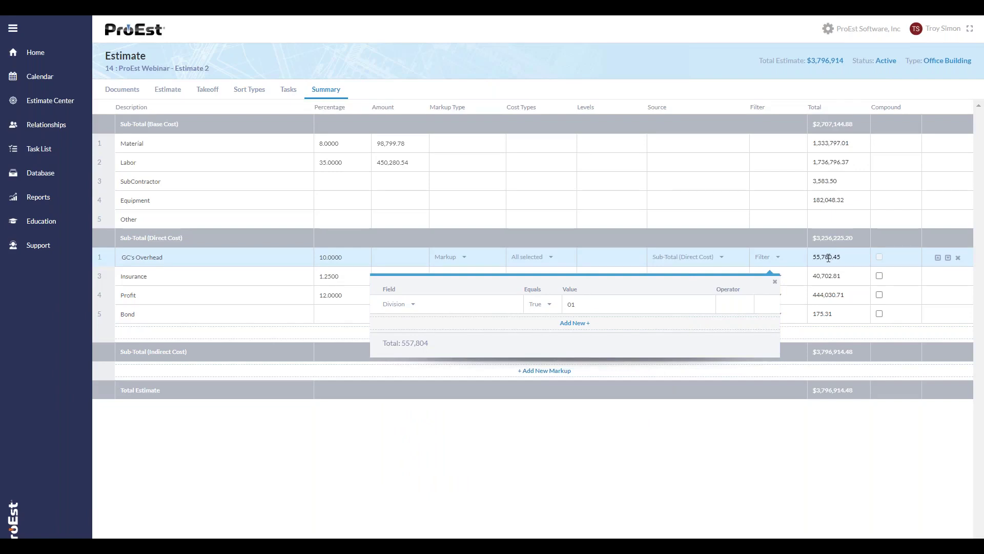
click(775, 282)
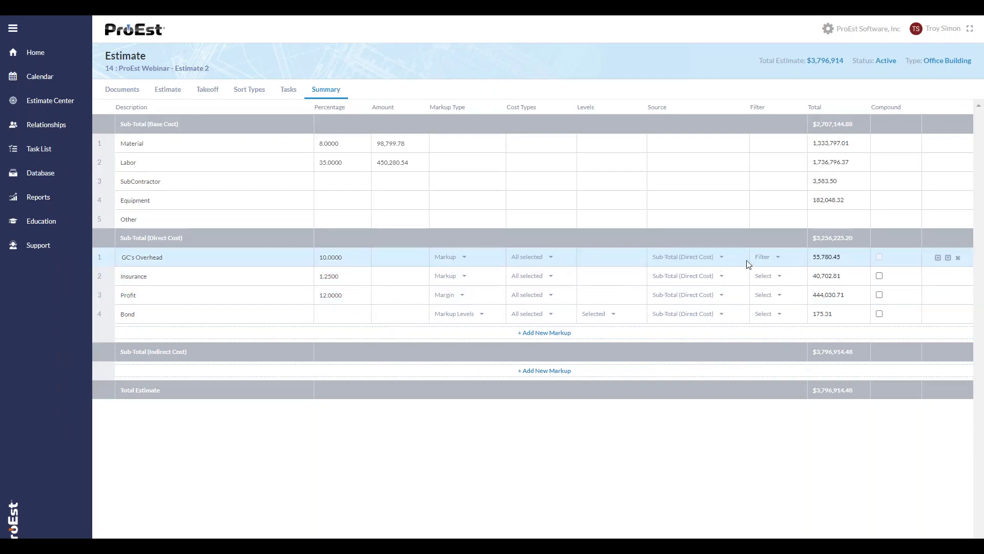
Limit the GC's Overhead markup to the Labor cost type by excluding Material, SubContractor, Equipment and Other
click(546, 264)
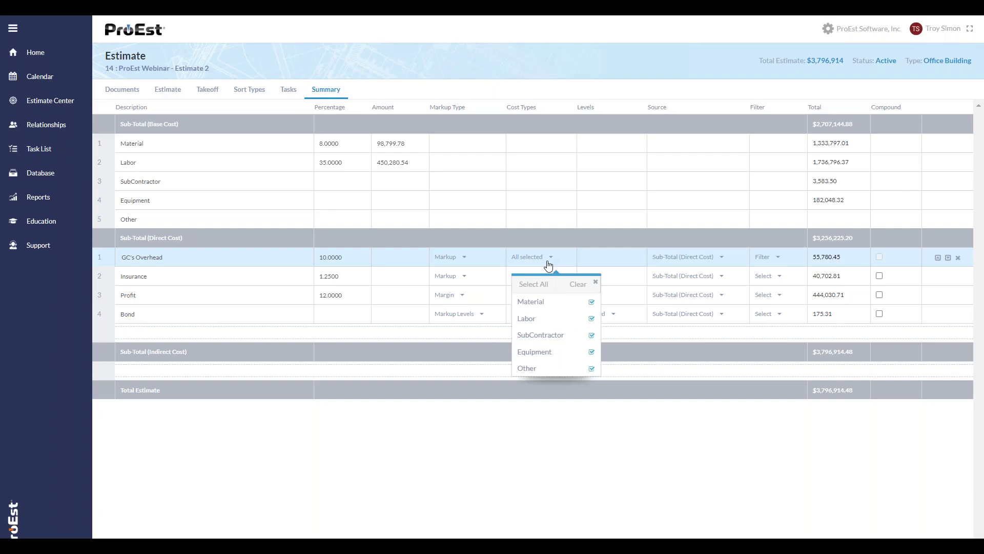
click(592, 302)
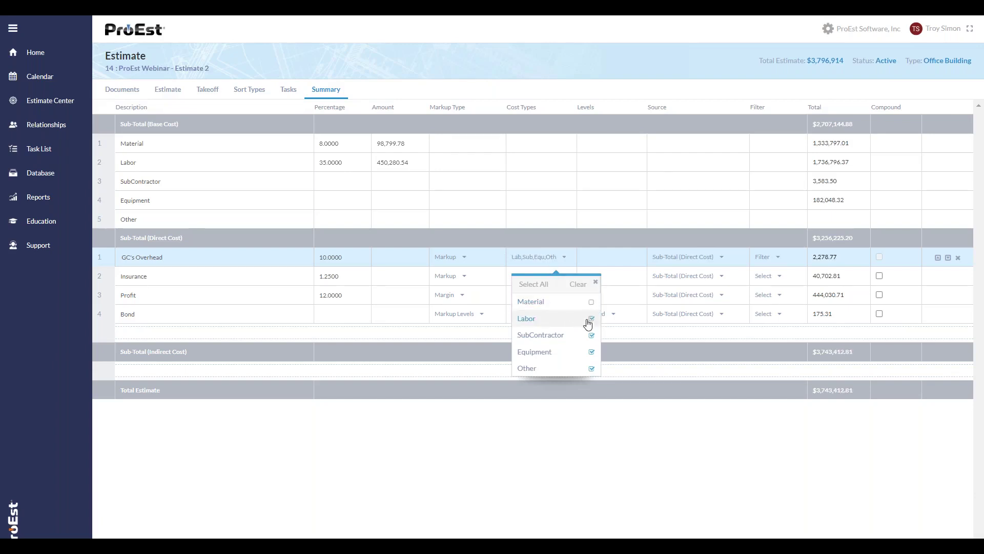
click(591, 336)
click(592, 352)
click(592, 368)
click(679, 439)
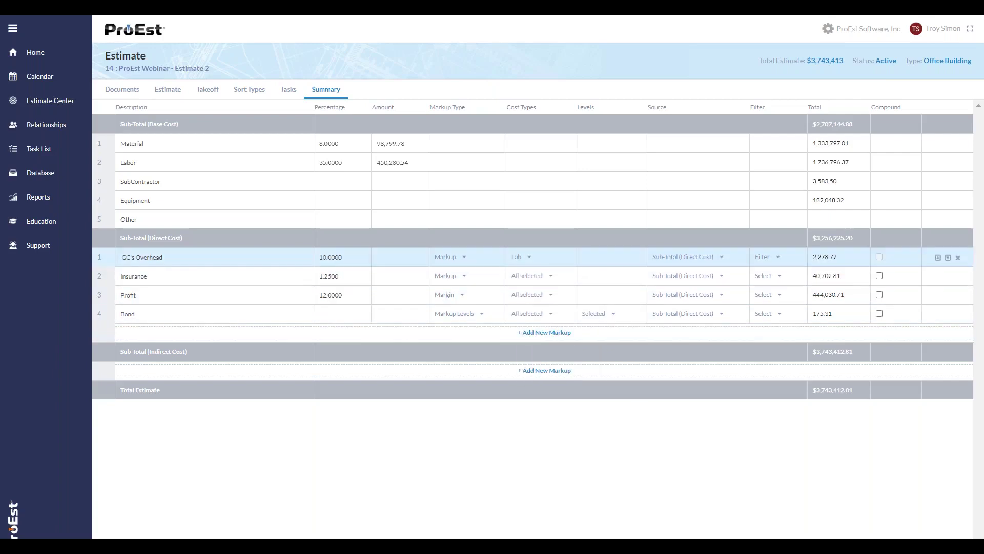
Extend the first markup's description to GC's Overhead (labor)
drag(838, 254, 817, 255)
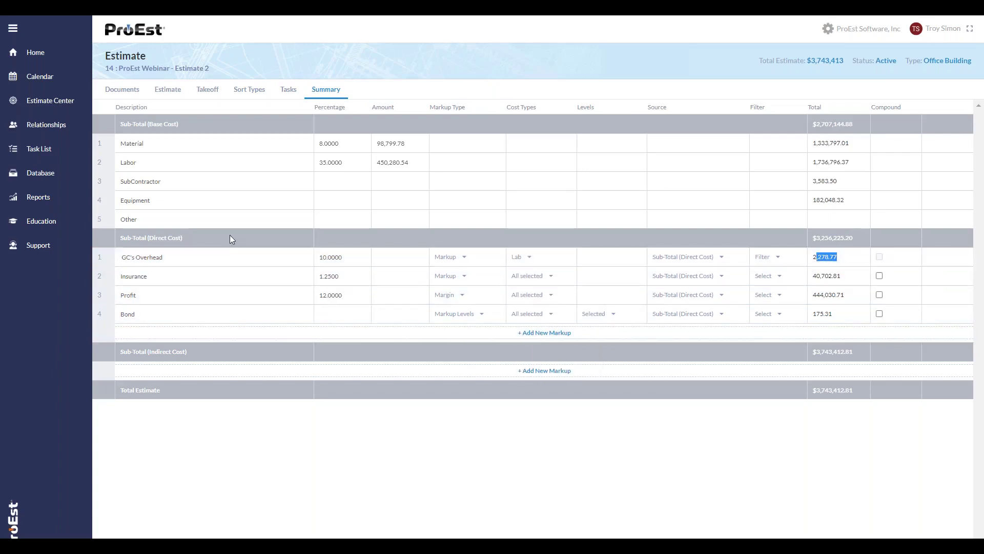
click(194, 258)
click(193, 258)
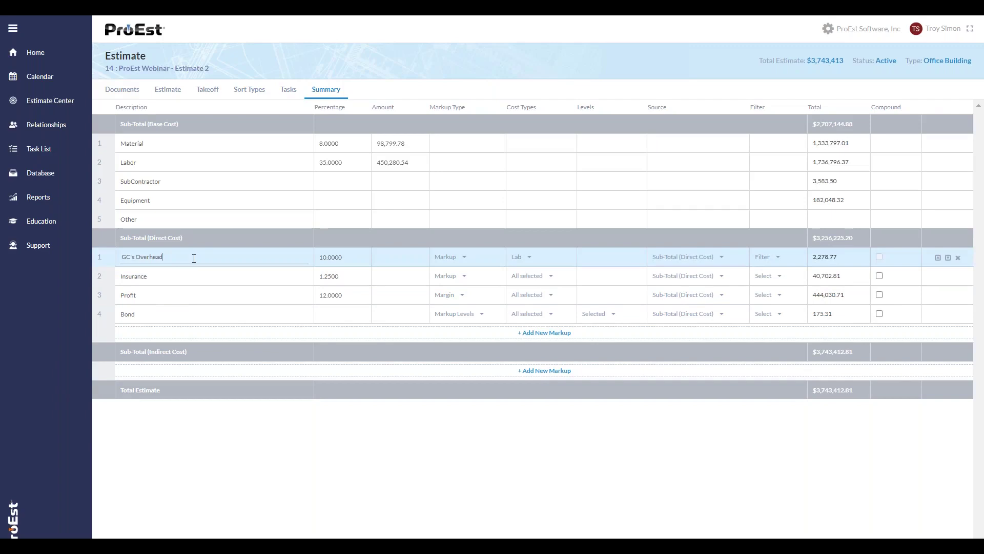
text((labor))
Reselect all cost types for the GC's Overhead (labor) markup and remove its Division filter
click(528, 258)
click(541, 284)
click(769, 258)
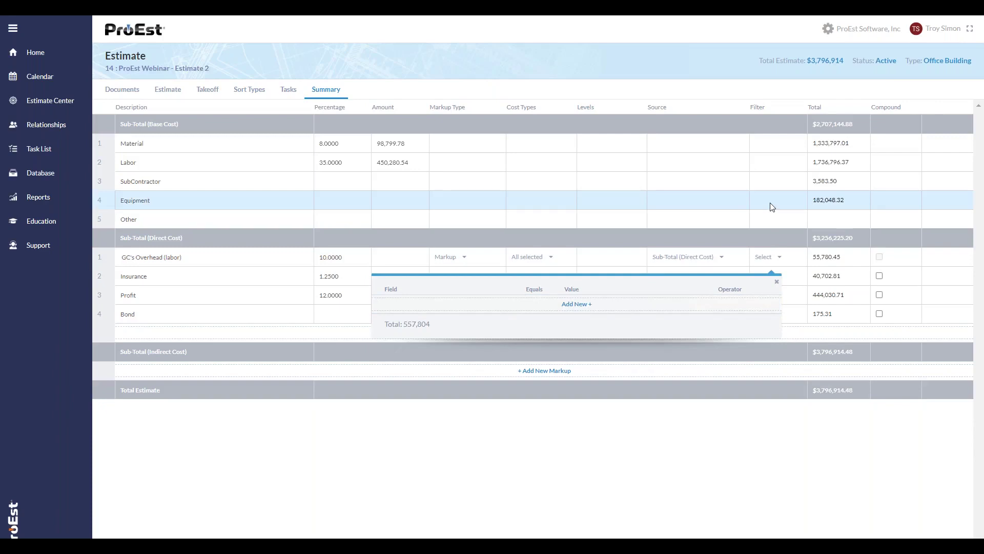
click(782, 278)
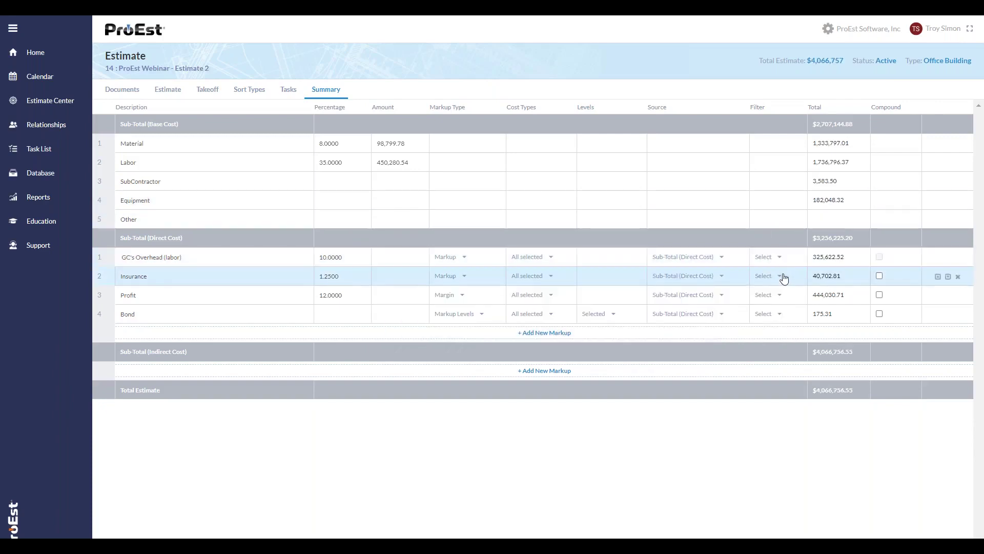
Rename the GC's Overhead (labor) markup as Overhead
click(221, 255)
key(BackSpace)
key(BackSpace)
key(BackSpace)
key(BackSpace)
key(BackSpace)
key(BackSpace)
key(BackSpace)
key(BackSpace)
key(BackSpace)
key(BackSpace)
key(BackSpace)
key(BackSpace)
key(BackSpace)
key(BackSpace)
key(BackSpace)
key(BackSpace)
key(BackSpace)
key(BackSpace)
text(Overhead)
key(Return)
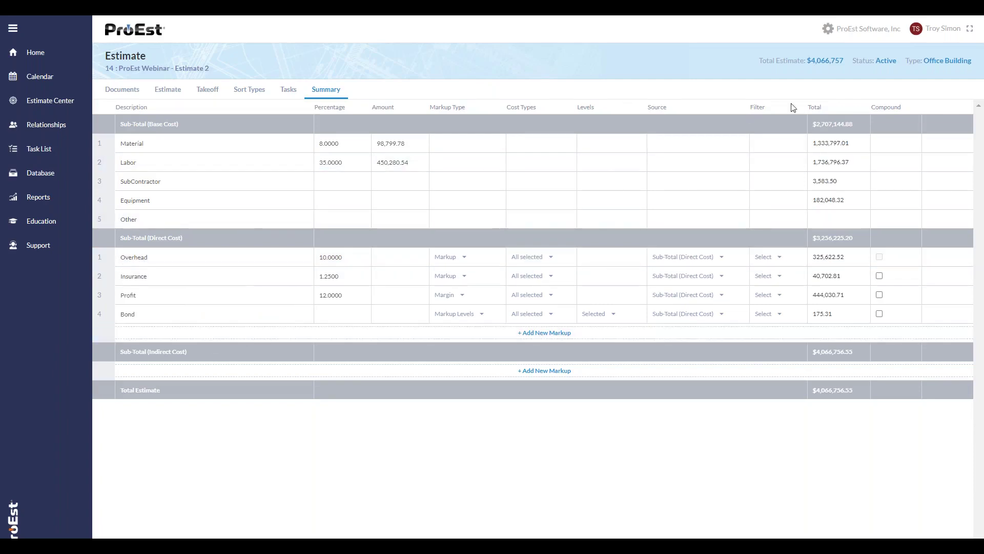
Open the system-wide Markup Setup and display the default markups for the Education estimate type
click(872, 30)
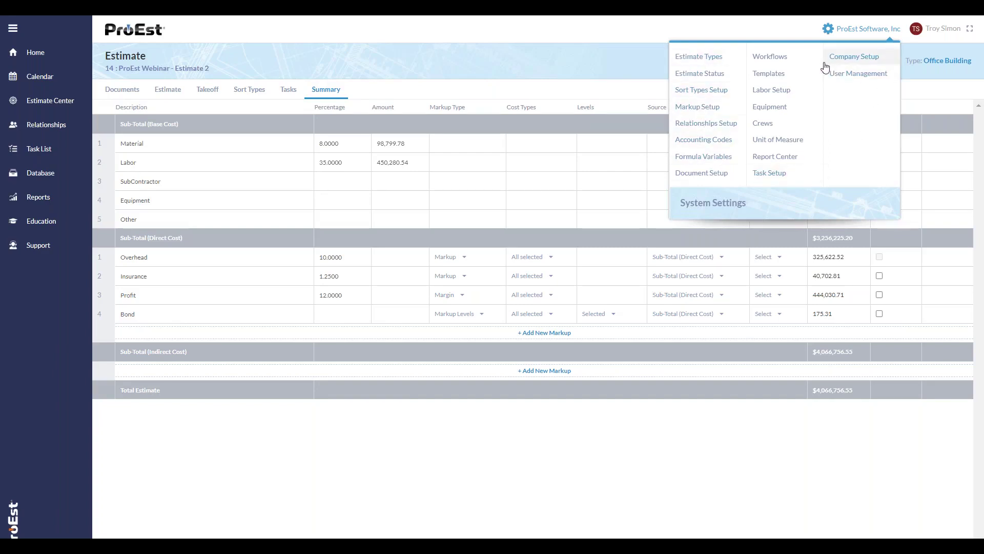
click(706, 112)
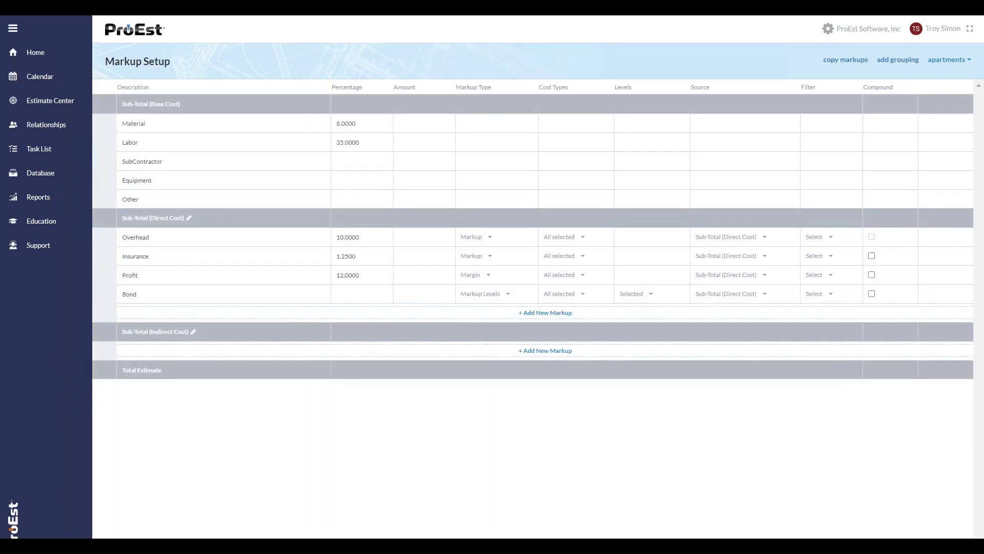
click(939, 62)
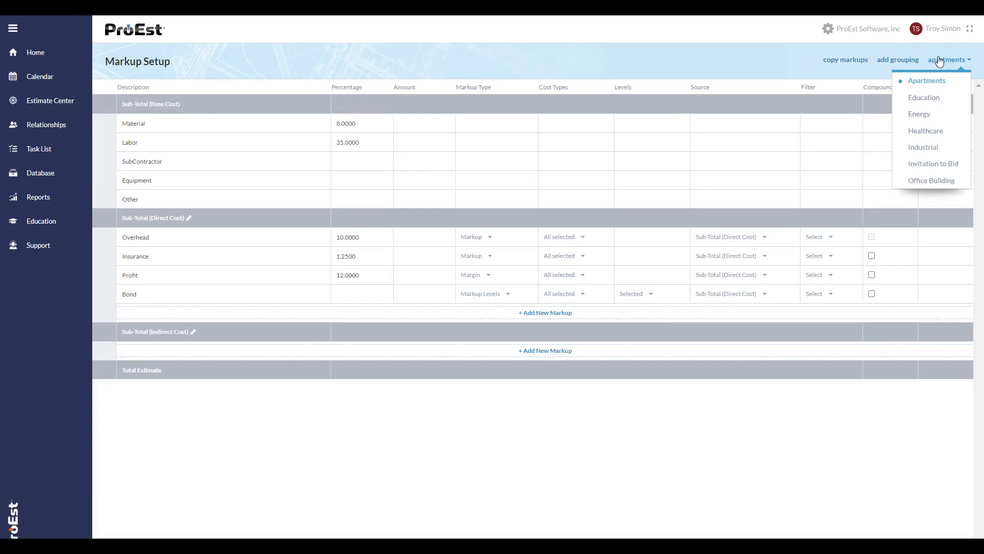
click(929, 98)
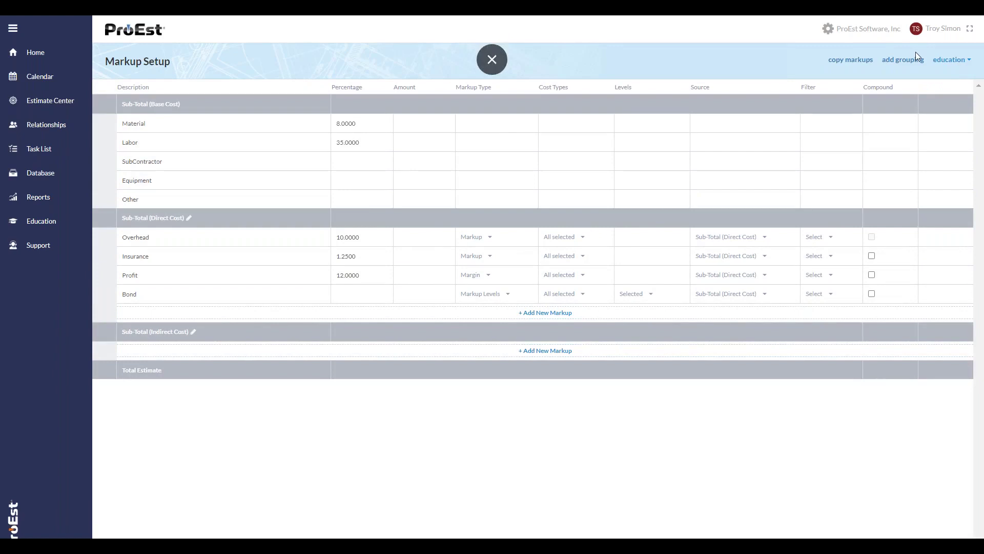
Open Company Setup and view the available third-party product integrations
click(871, 30)
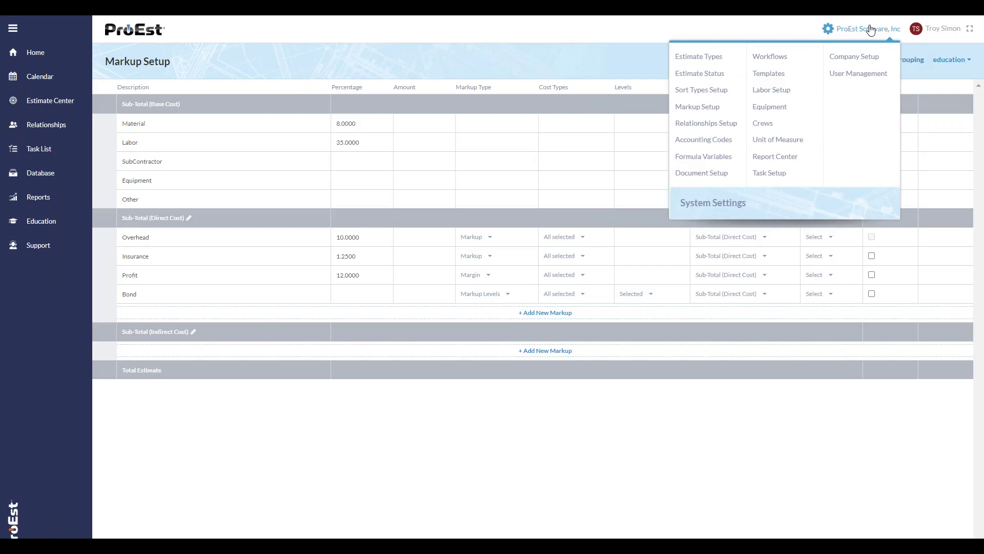
click(877, 56)
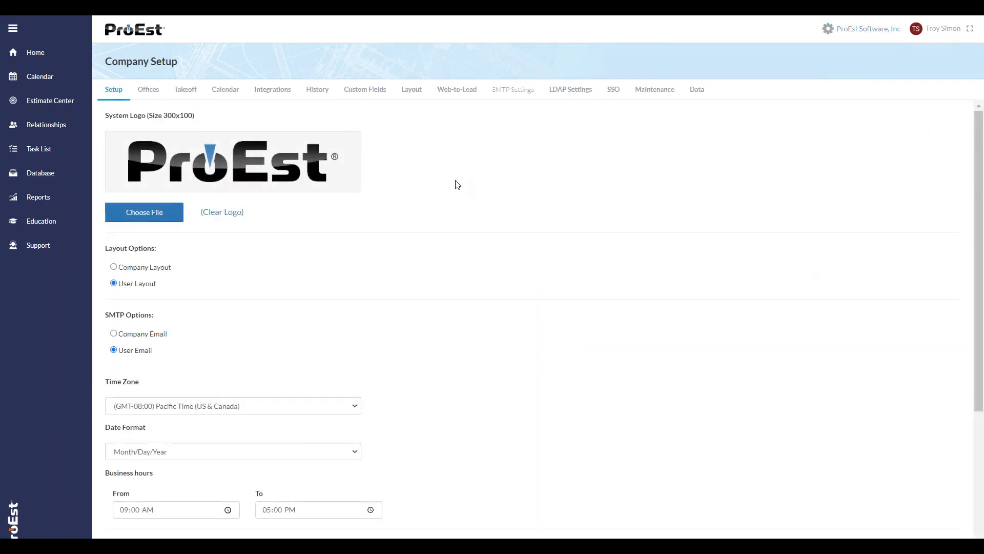
click(288, 101)
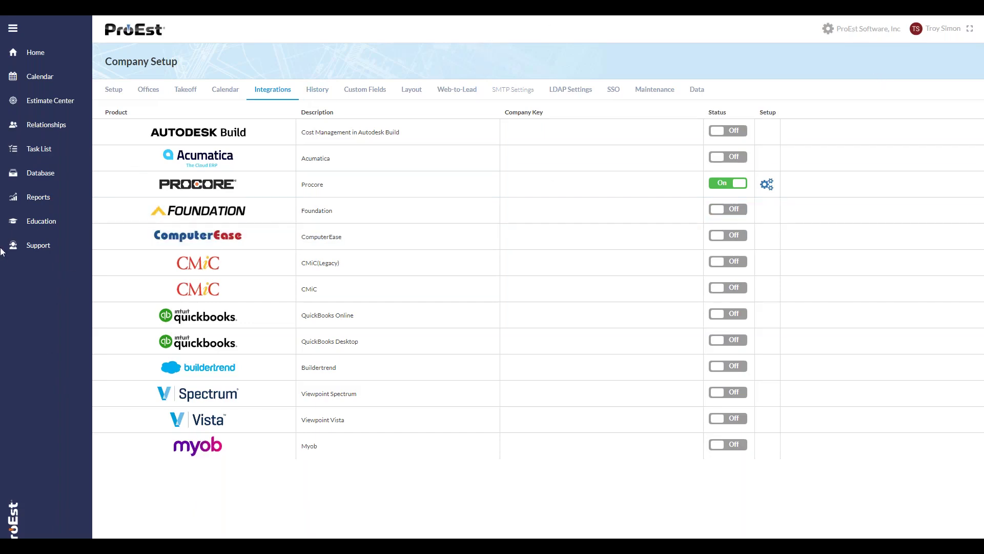
Open the Estimate Cost Totals overview report, review it down to the total estimate, and group it by Subdivisions
click(50, 208)
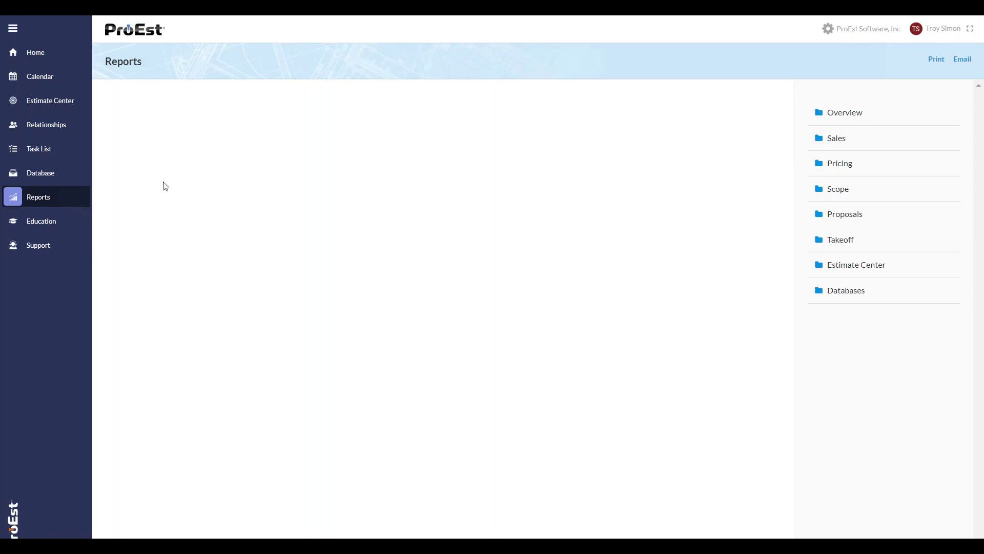
click(861, 116)
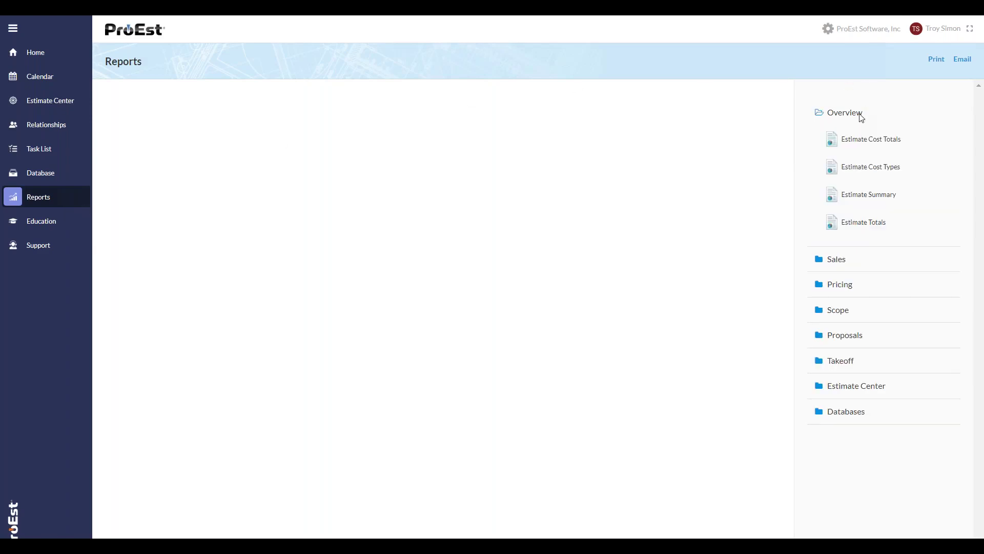
click(876, 144)
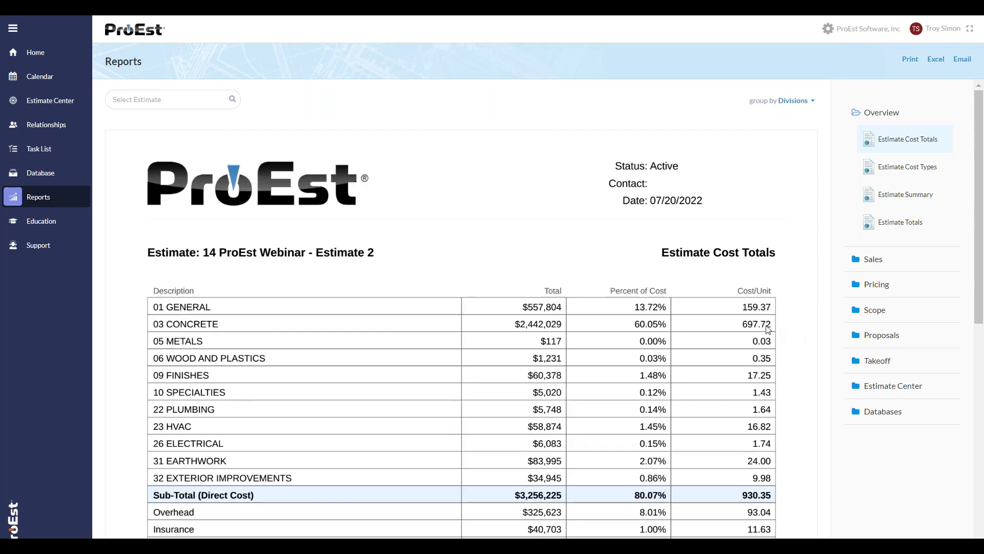
scroll(768, 342, down, 3)
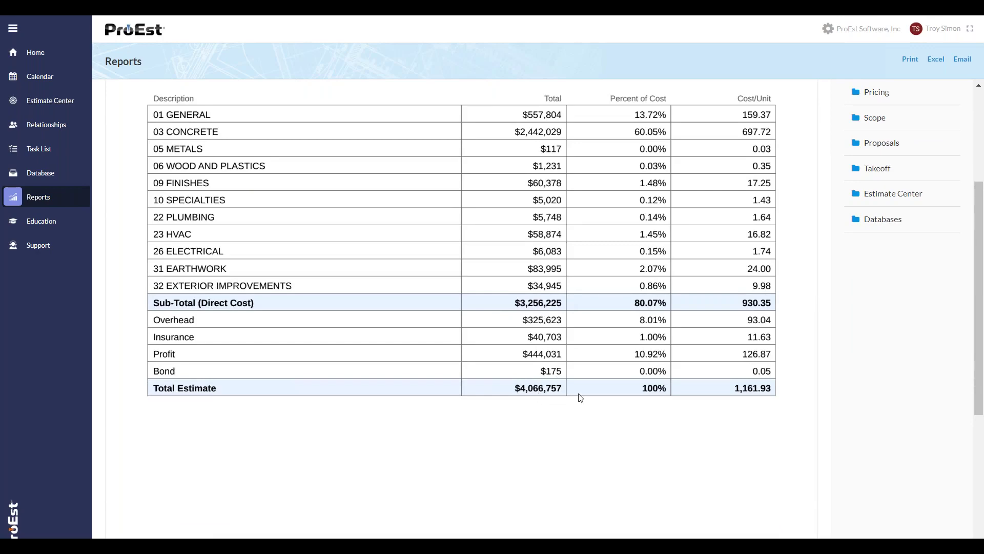
scroll(580, 399, up, 3)
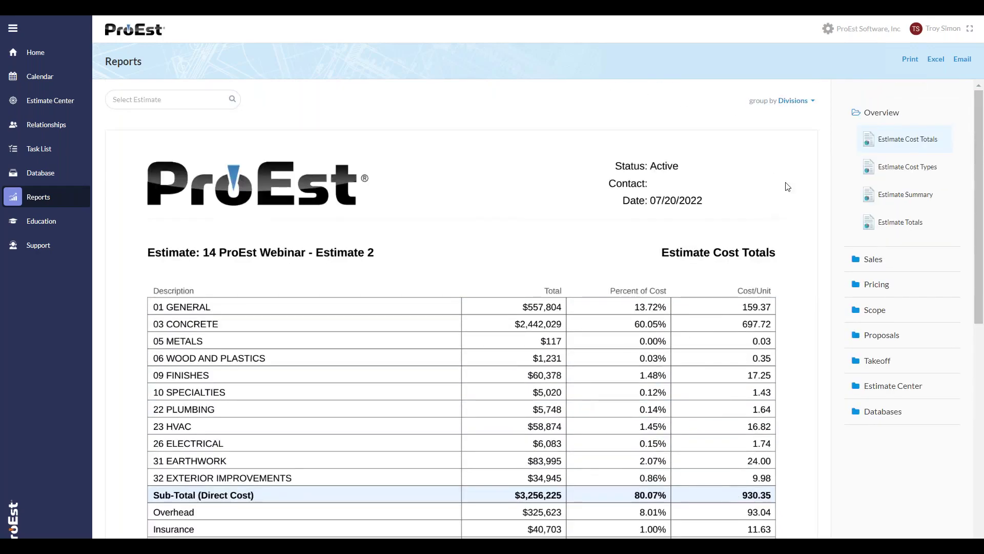
click(807, 102)
click(815, 140)
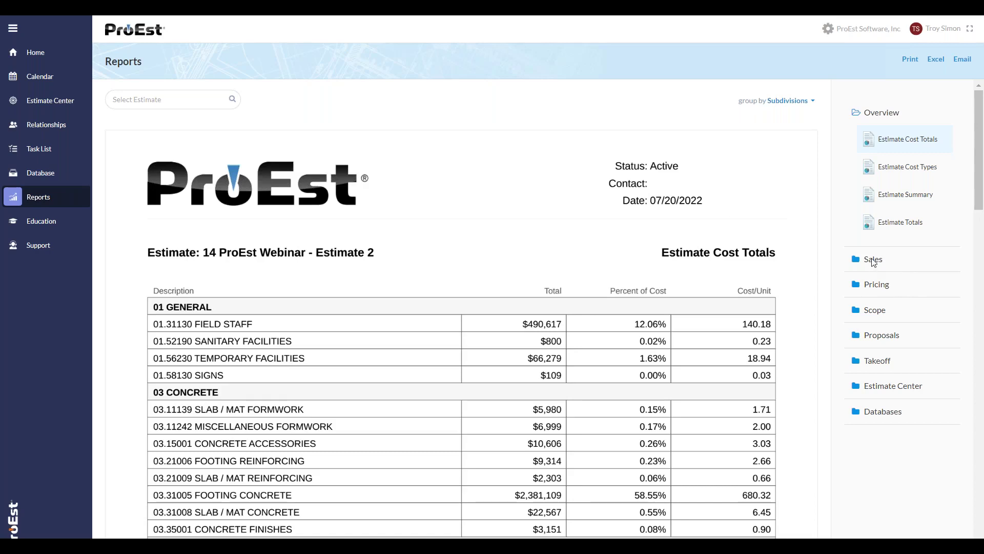
Open the Material List pricing report and review its items and quantities through to the last page
click(883, 287)
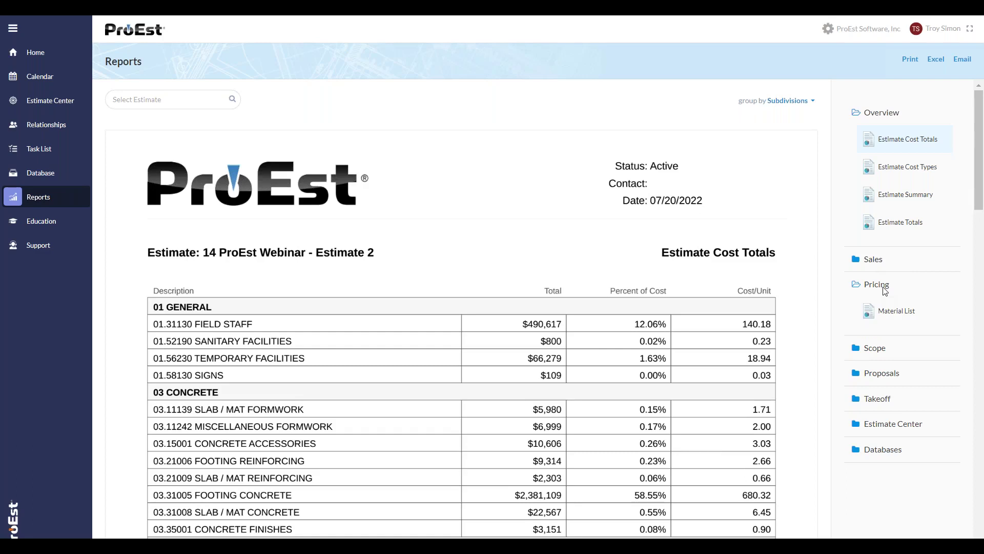
click(897, 311)
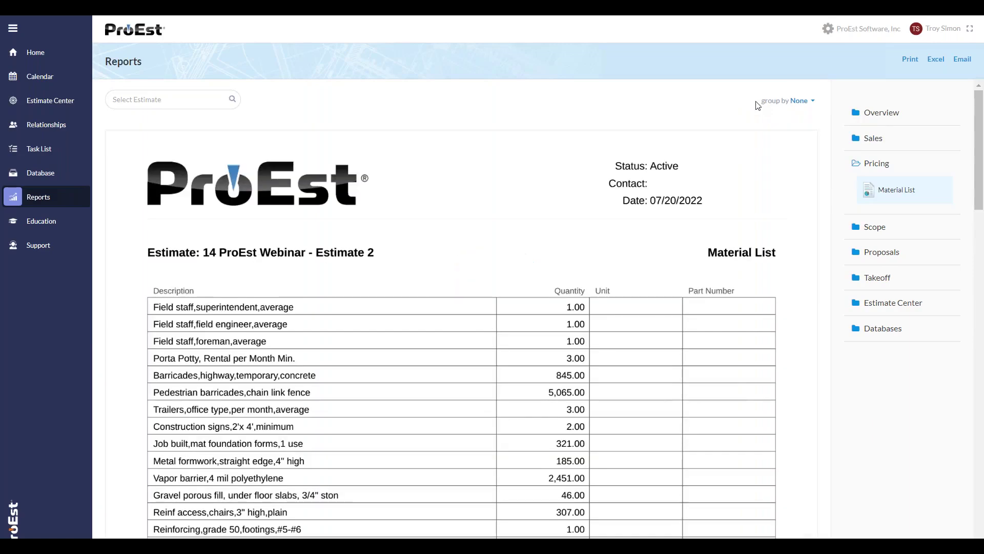
scroll(359, 322, down, 1)
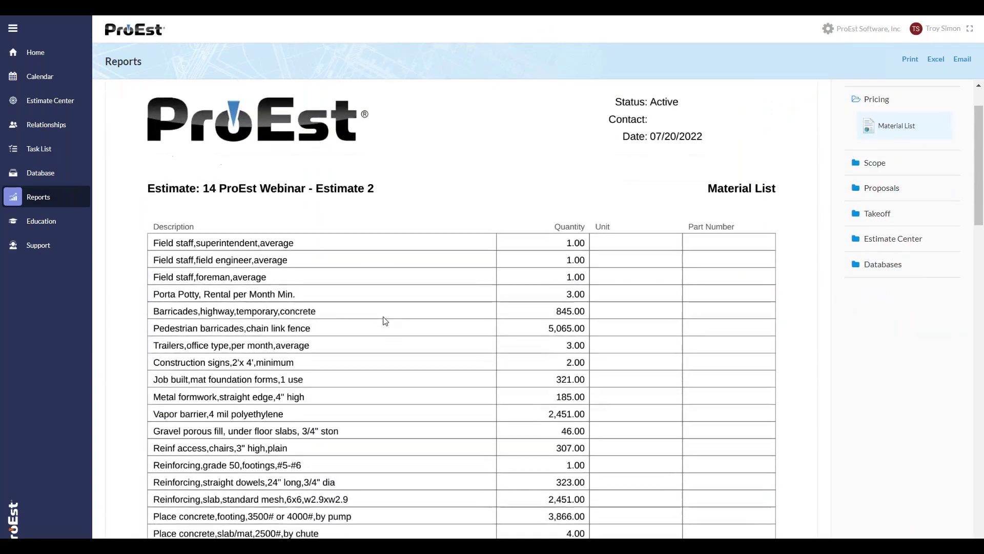
scroll(385, 321, down, 5)
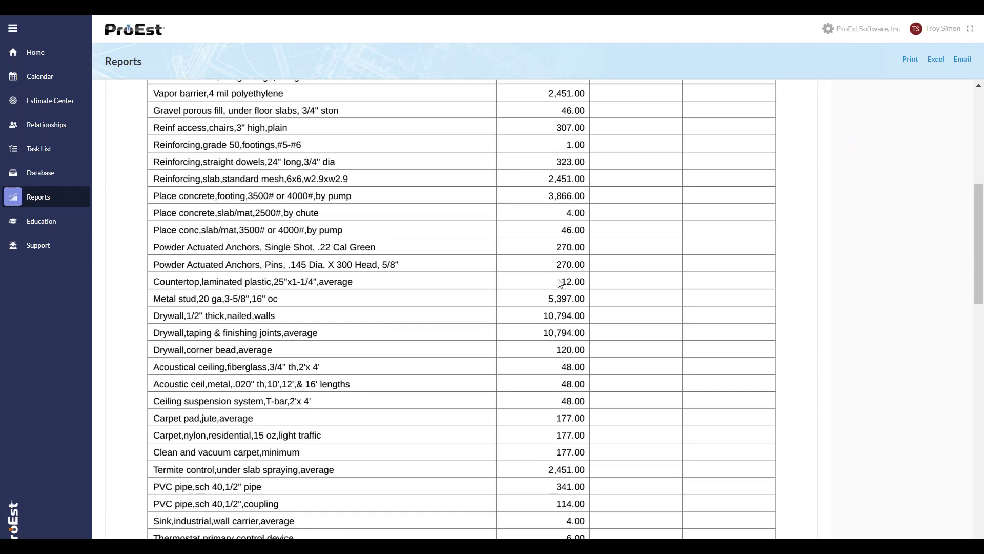
scroll(500, 277, down, 5)
scroll(501, 277, down, 6)
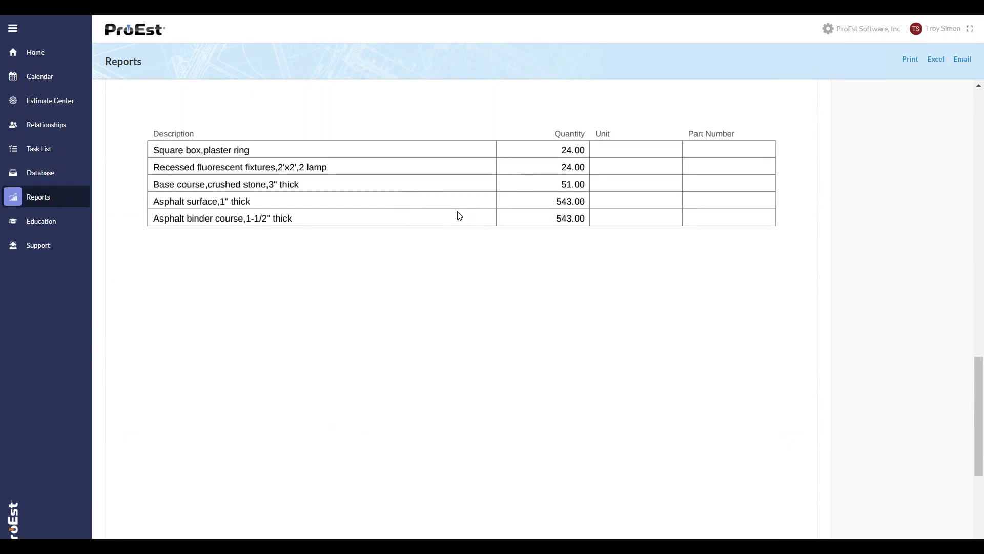
scroll(457, 214, up, 20)
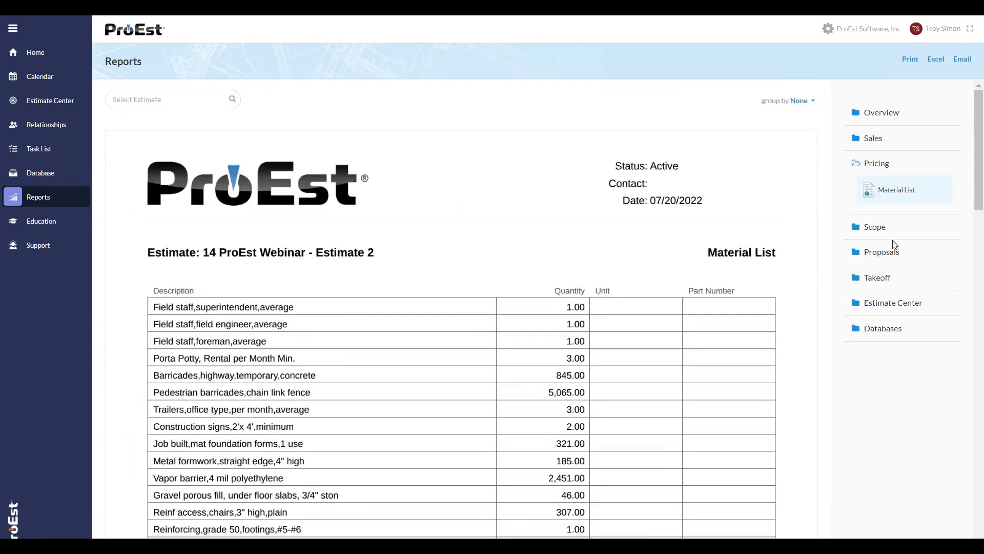
Open the Labor Costs scope report and review the labor types, production rates and hours per item
click(884, 227)
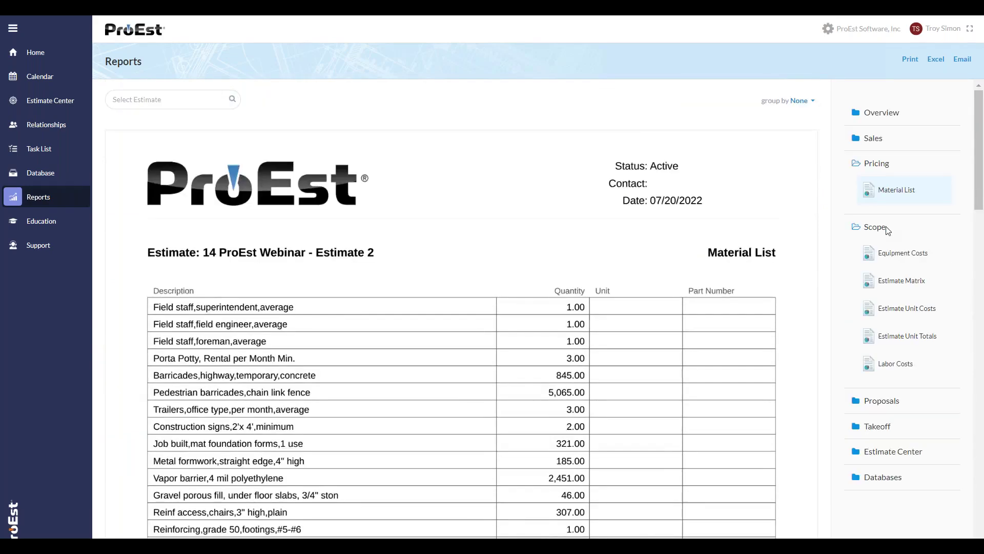
click(900, 363)
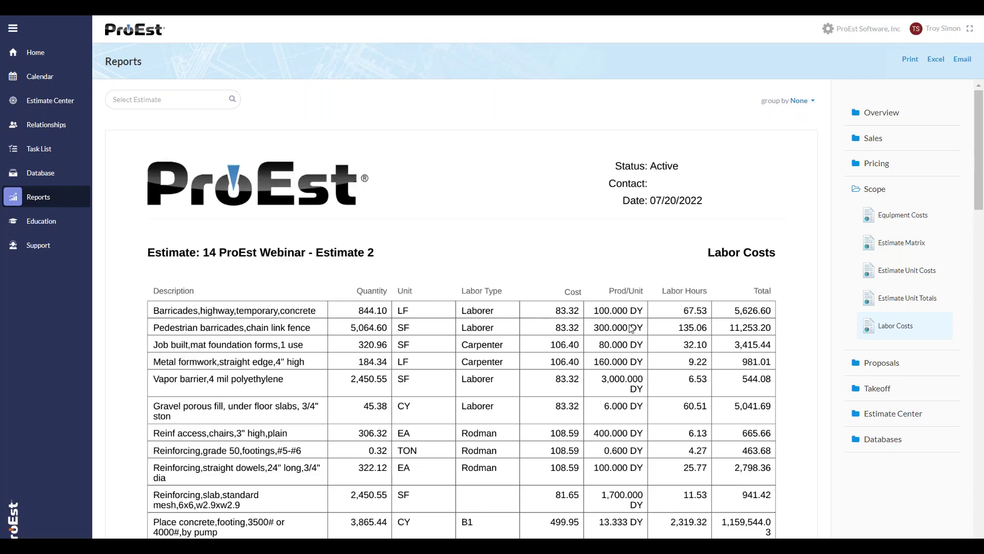
scroll(629, 323, down, 1)
scroll(629, 323, down, 8)
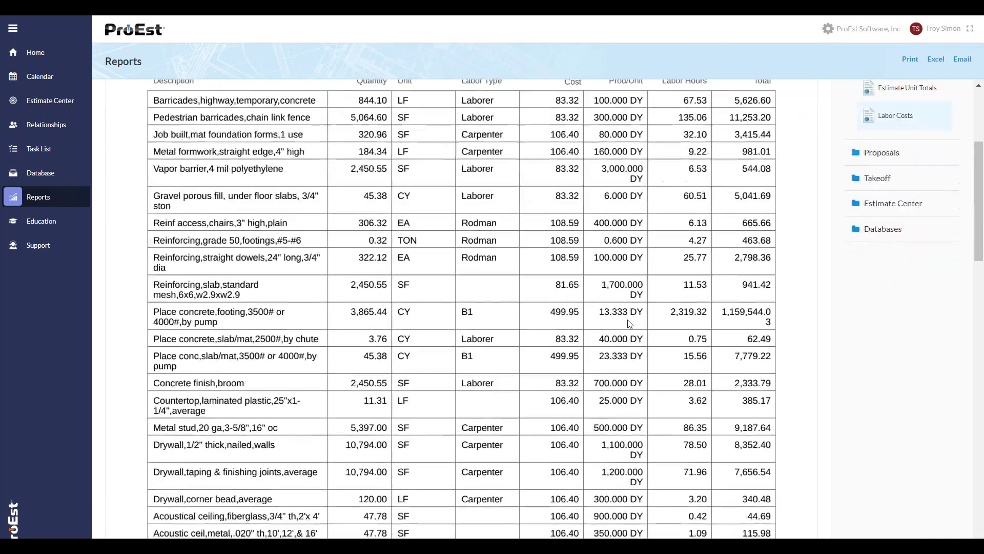
scroll(622, 342, down, 5)
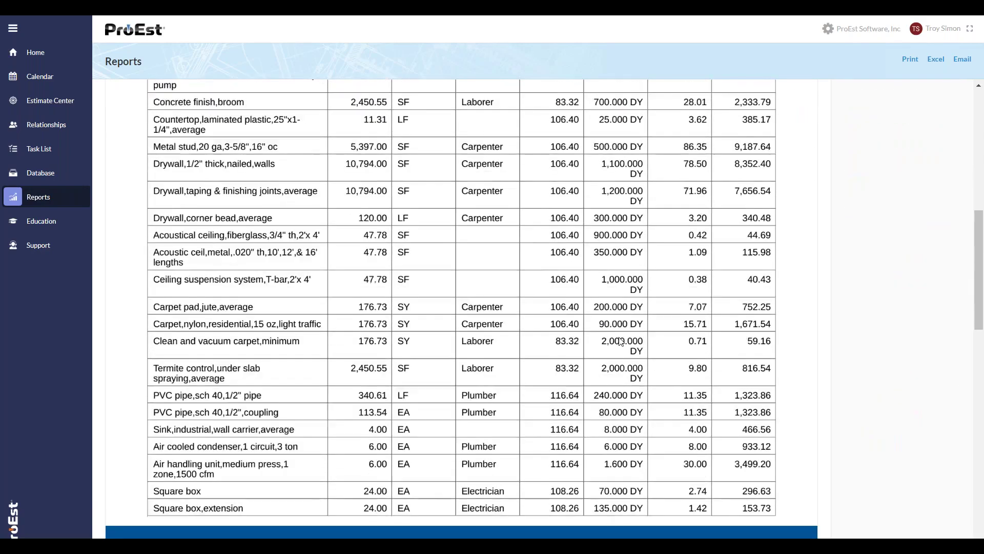
scroll(618, 342, up, 8)
scroll(615, 343, up, 5)
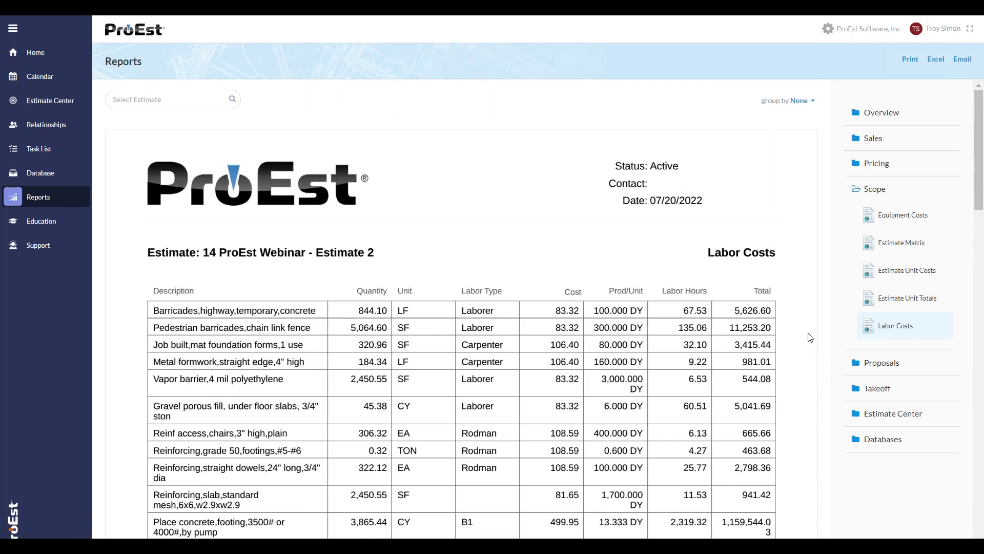
Open the standard Proposal report and review its division prices down to the totals row
click(901, 363)
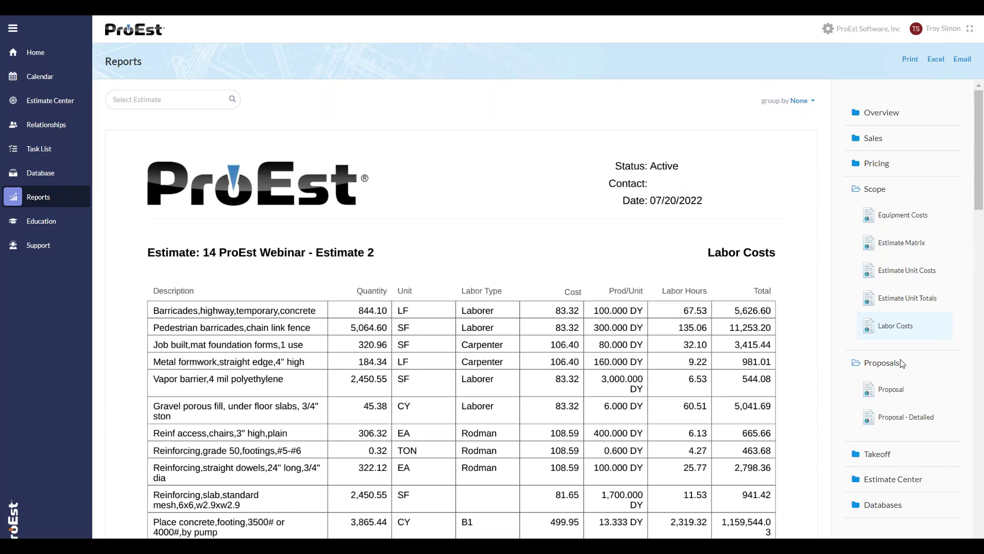
click(903, 390)
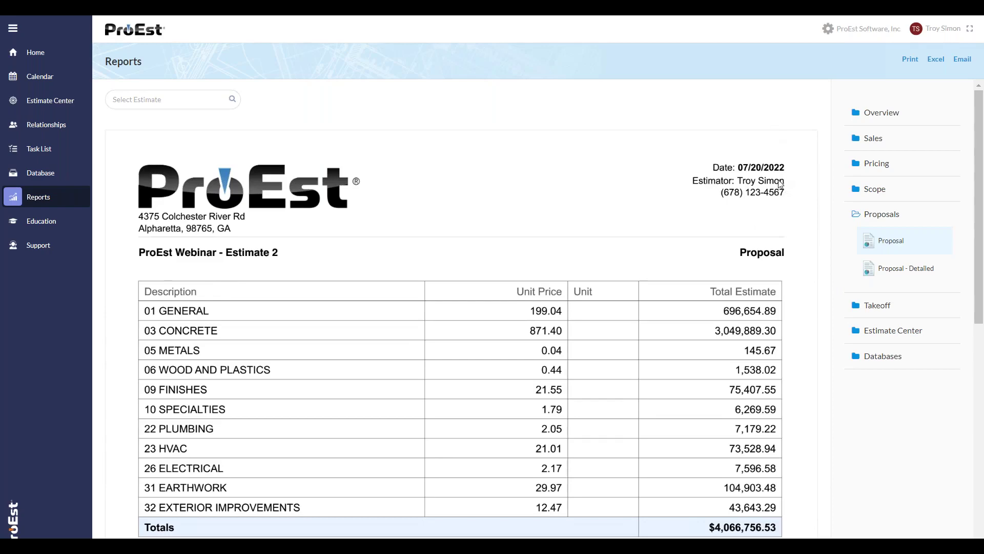
scroll(622, 464, down, 3)
scroll(738, 348, down, 2)
scroll(724, 323, up, 2)
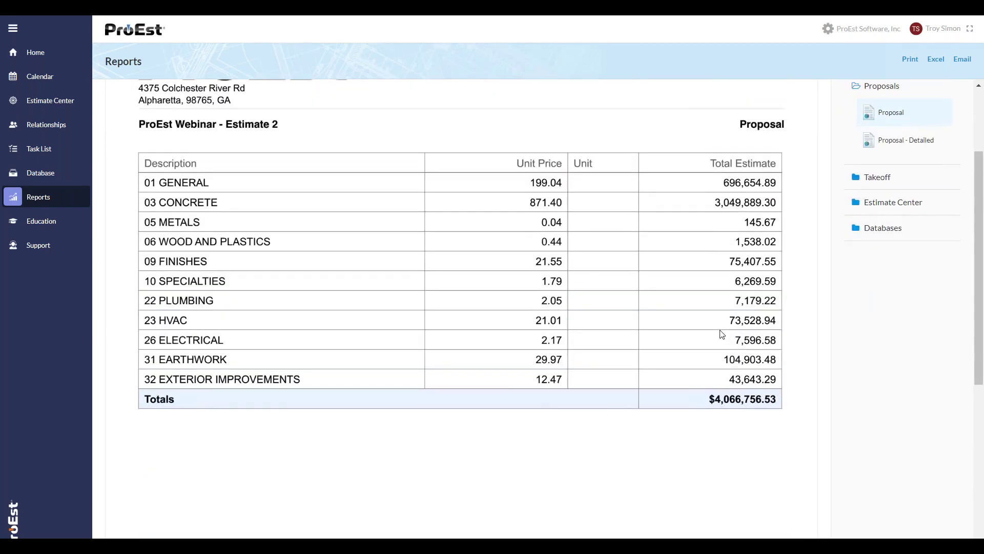
Open the Proposal - Detailed report and examine the subdivision lines under the General and Concrete divisions
click(901, 147)
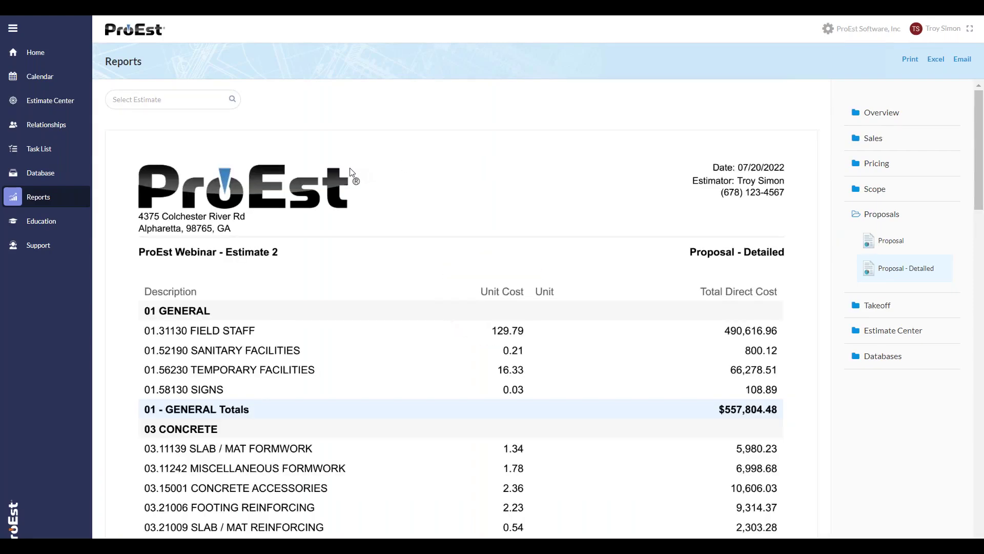
scroll(337, 286, down, 2)
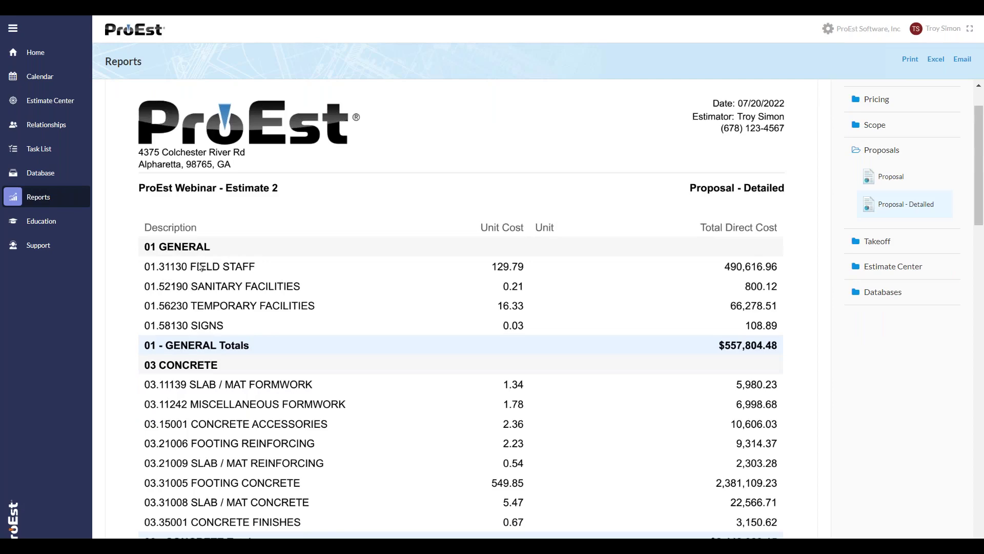
scroll(221, 380, down, 2)
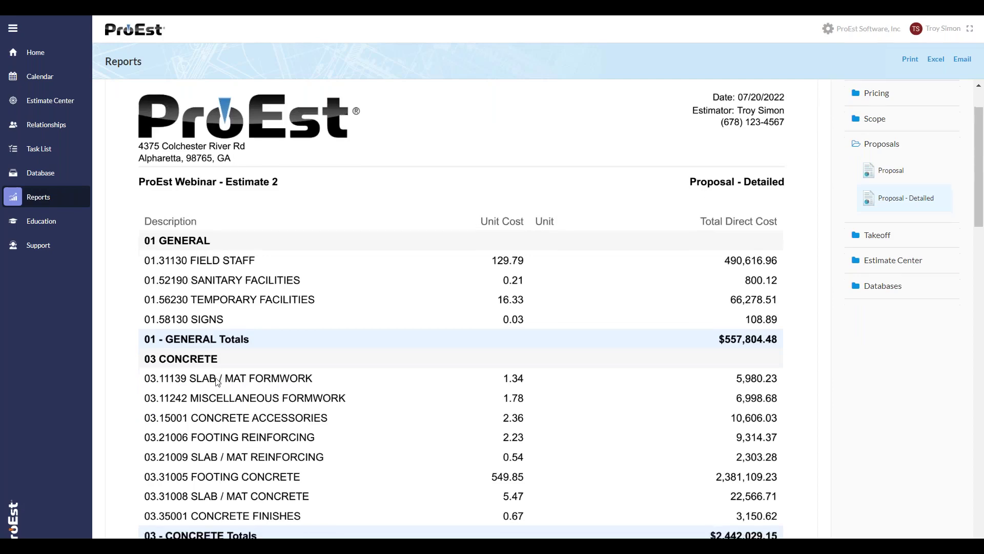